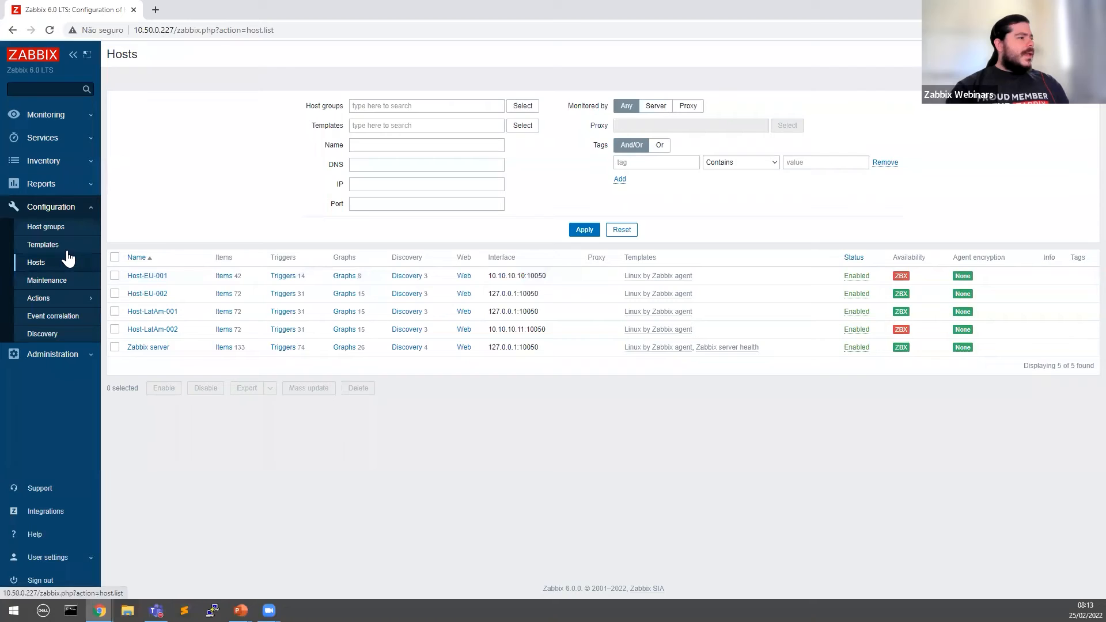
Step: Review the host groups list, noting the LatAm Office and Riga Office member hosts
left_click(49, 227)
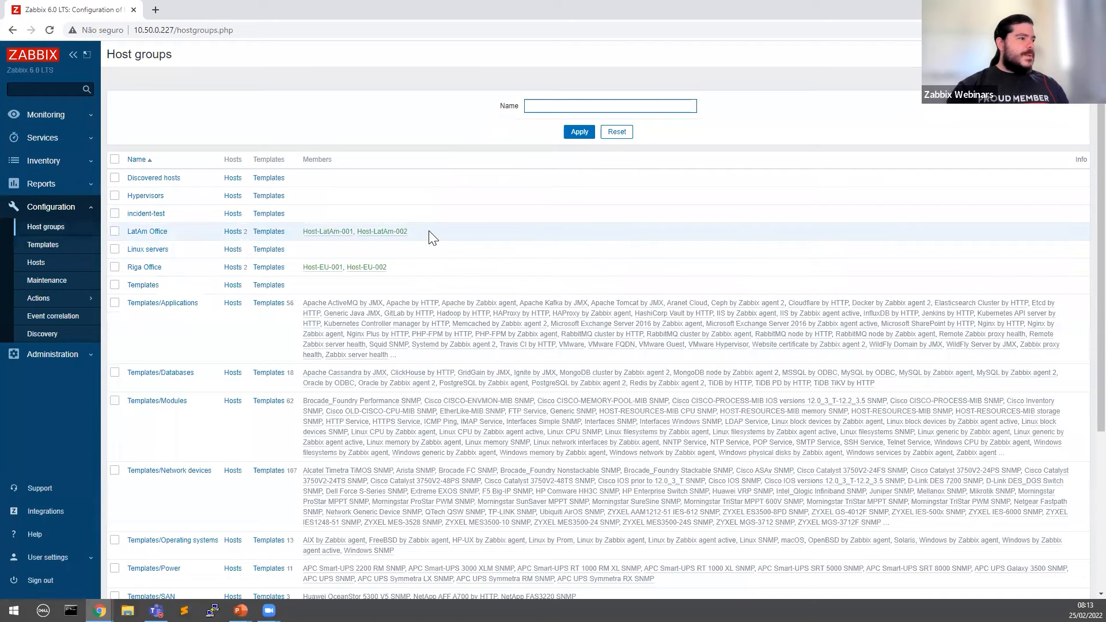
left_click_drag(429, 232, 300, 227)
left_click_drag(435, 262, 303, 262)
left_click(493, 257)
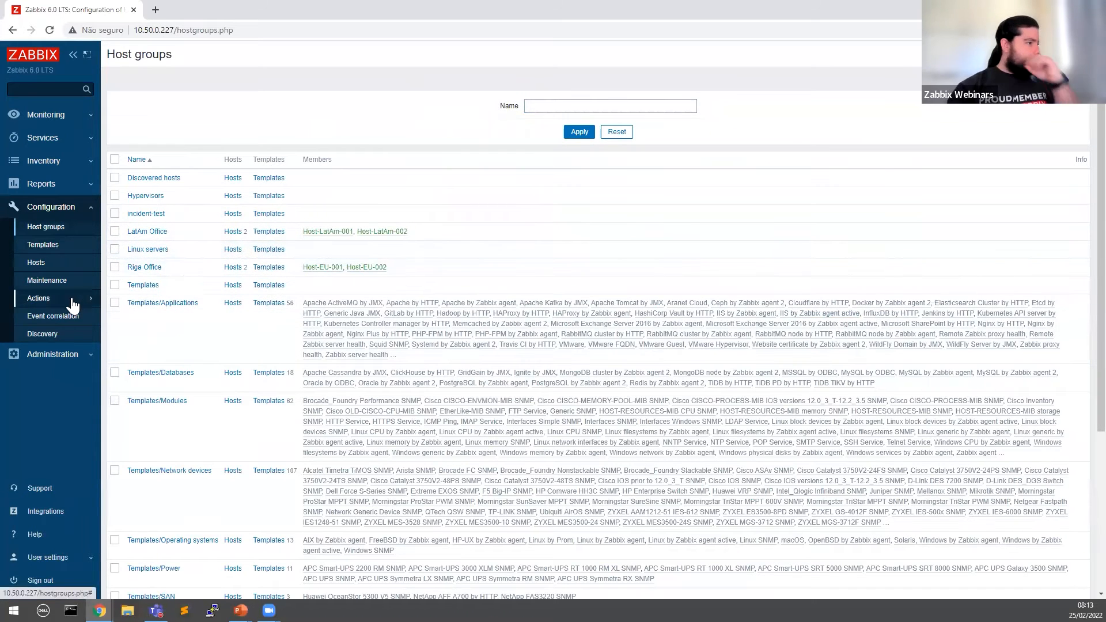
Step: In Administration > Authentication, try a minimum password length of 99
left_click(69, 213)
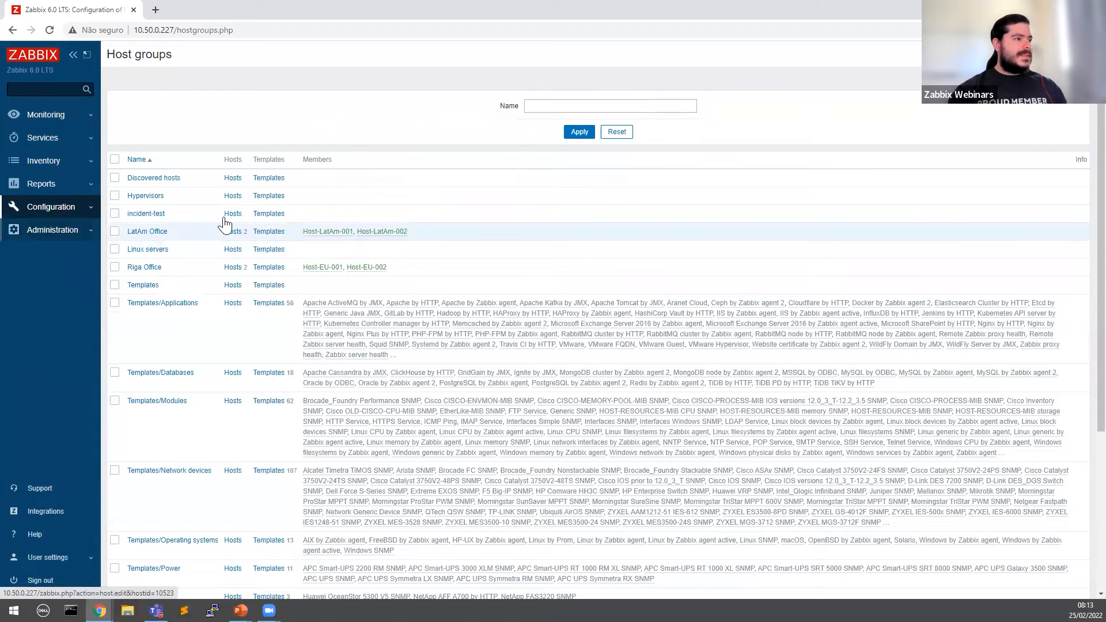
left_click(60, 231)
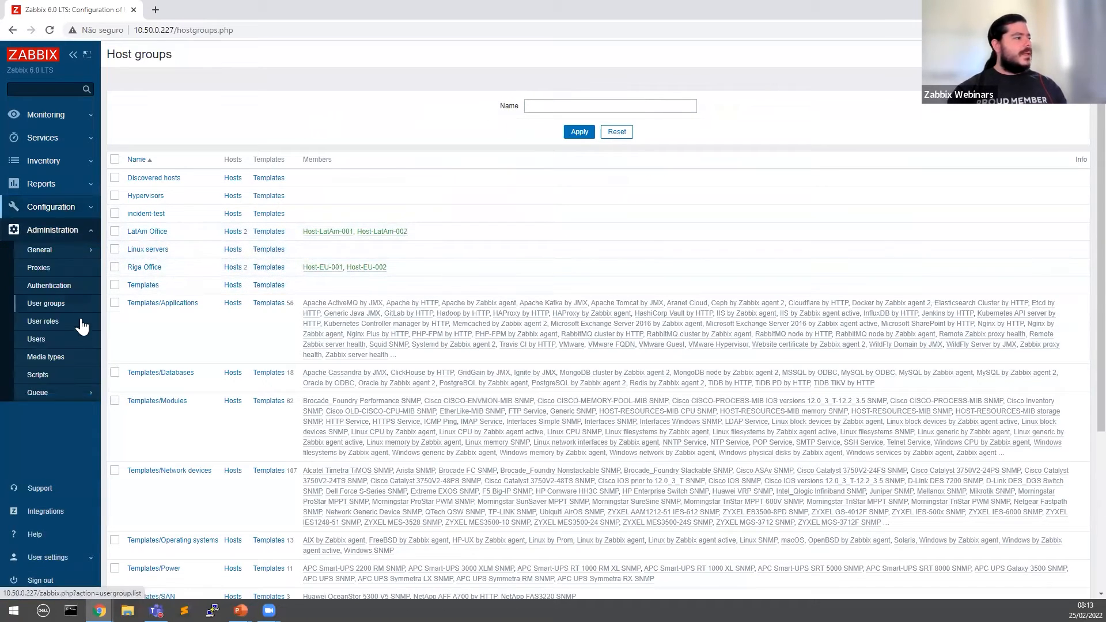
left_click(65, 287)
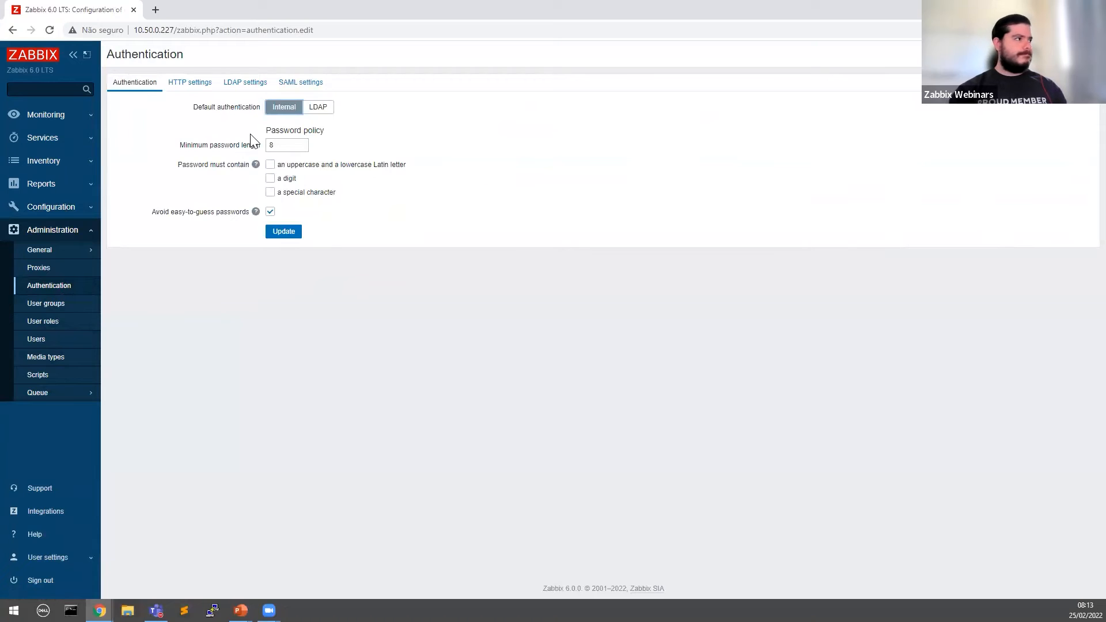
double_click(269, 145)
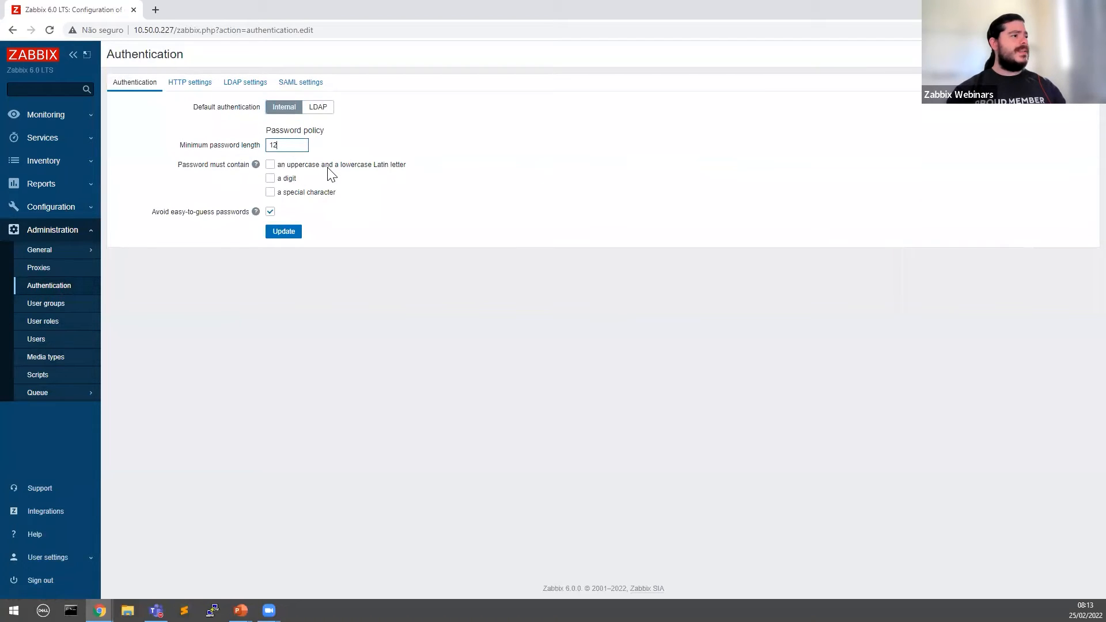
key("BackSpace")
key("BackSpace")
type("99")
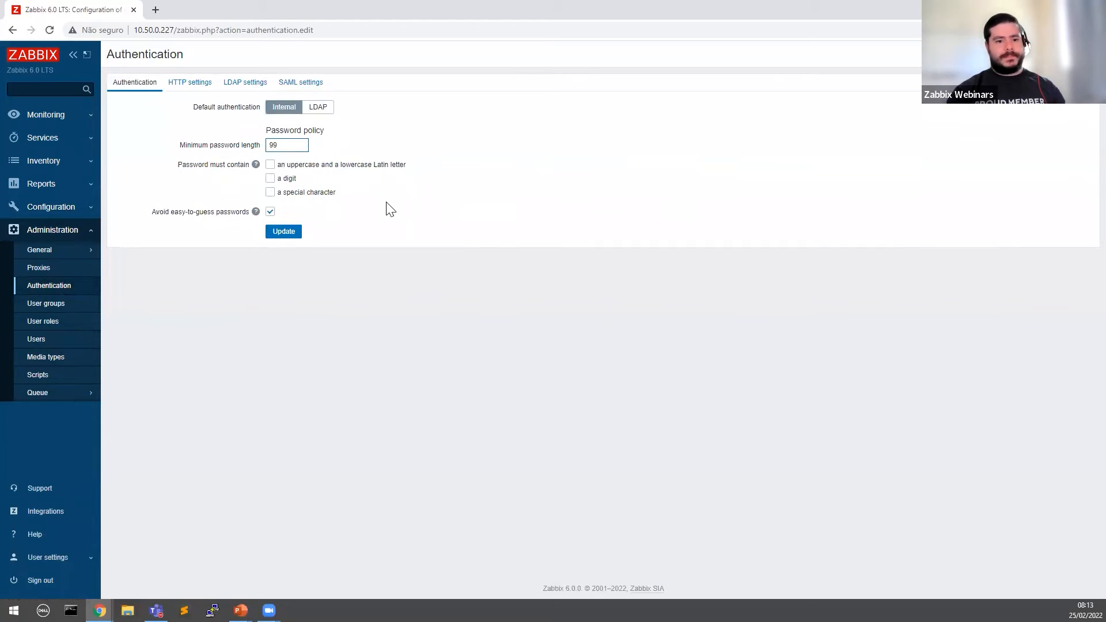
Step: Check the password requirements help for the A-Z, a-z letter and 0-9 digit rules
left_click(255, 166)
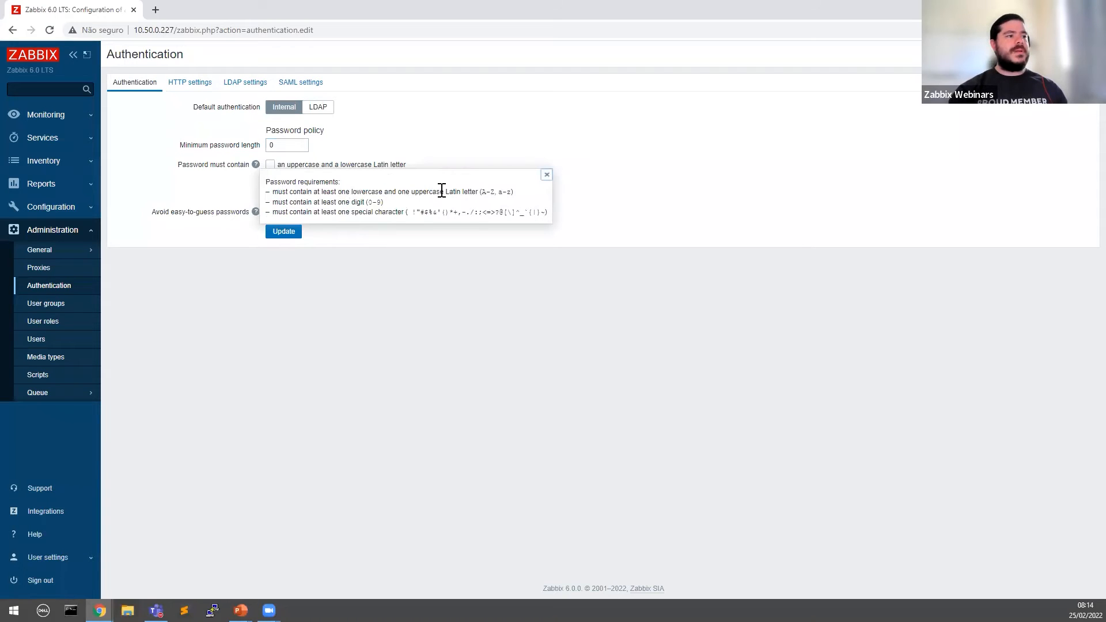
left_click_drag(485, 191, 521, 195)
left_click(516, 211)
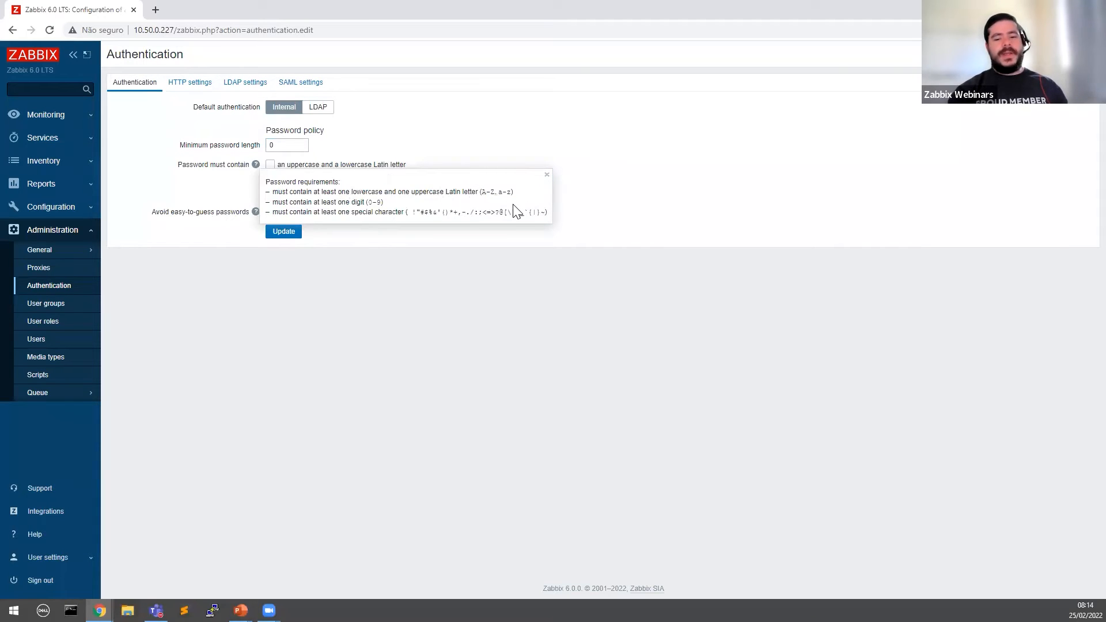
left_click_drag(369, 202, 544, 208)
left_click(406, 205)
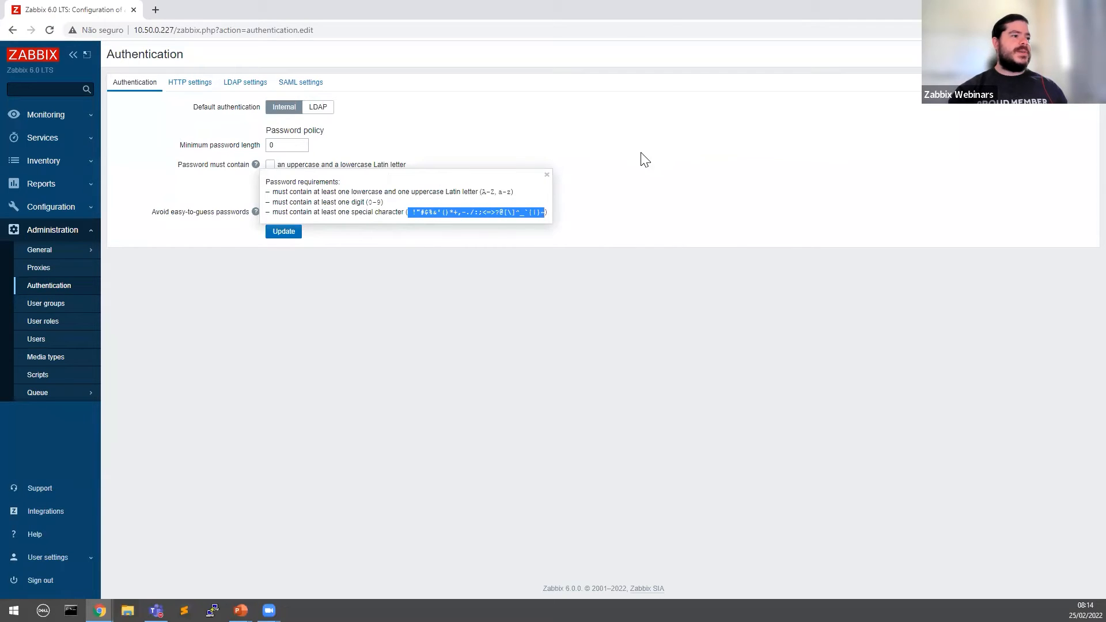
left_click(547, 177)
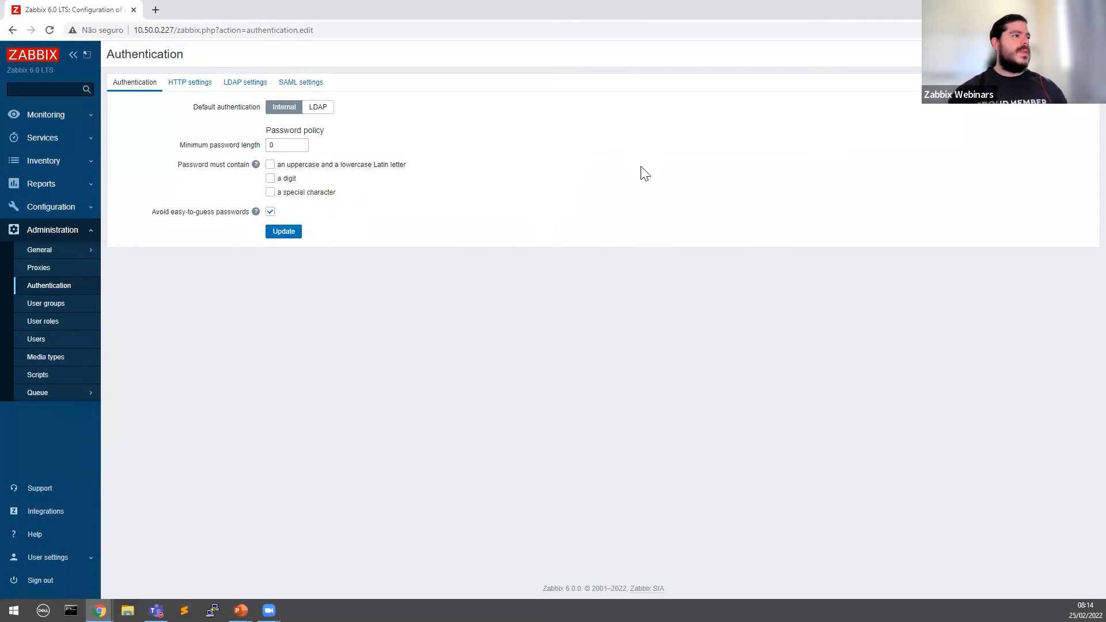
Step: Require mixed case, a digit and a special character, set minimum length 12, and save
left_click(270, 164)
left_click(270, 178)
left_click(270, 191)
double_click(284, 146)
type("12")
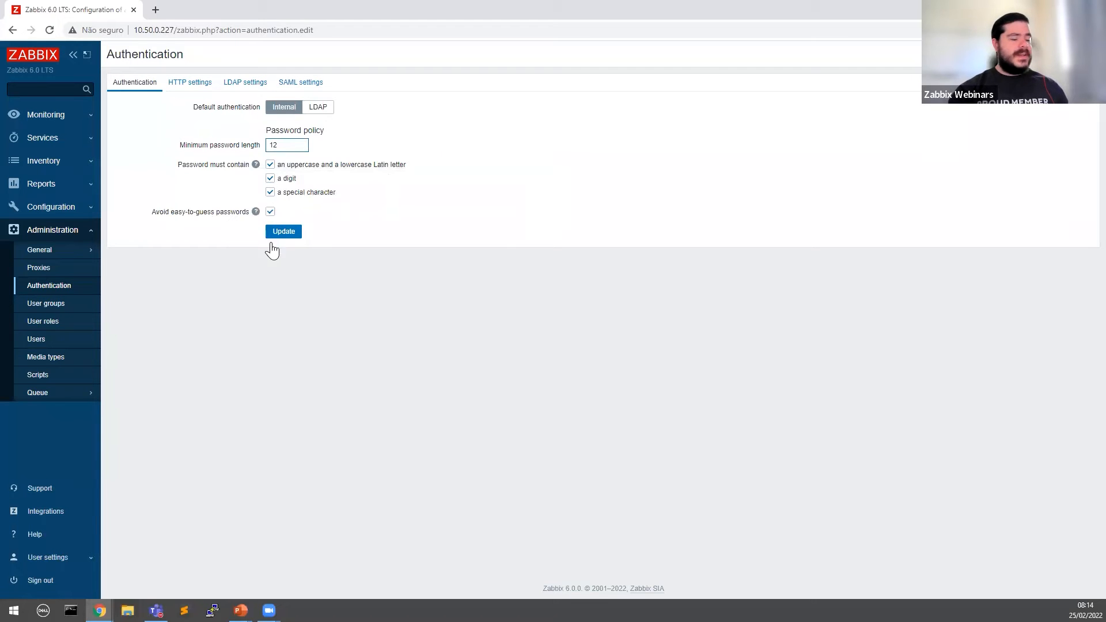
left_click(273, 235)
left_click(49, 346)
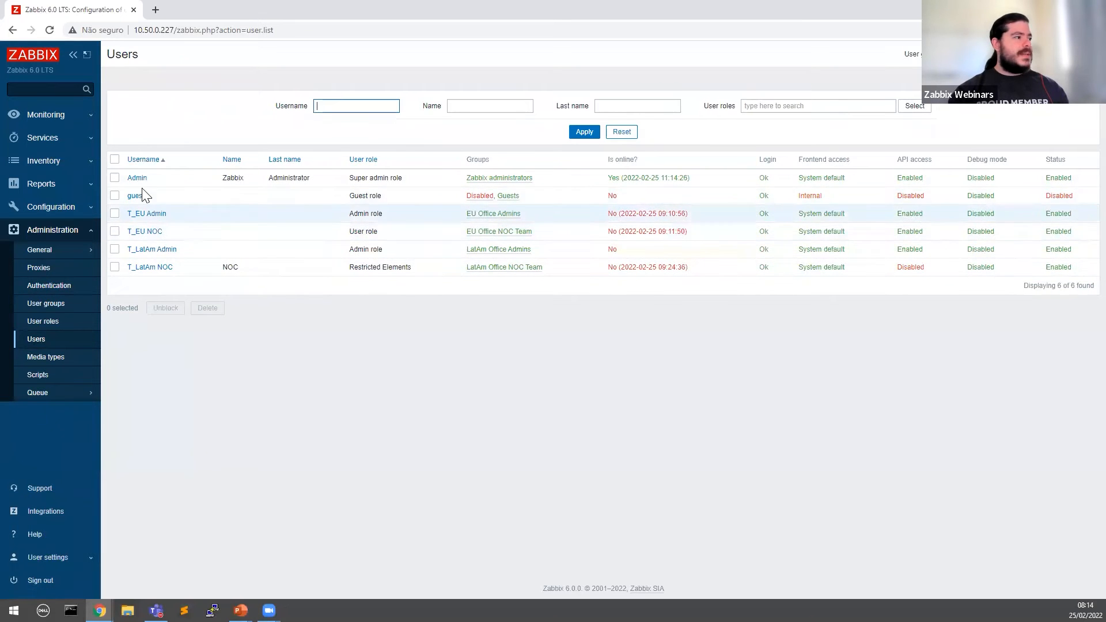
Step: Enter and confirm a short new password for the LatAm admin user and save
left_click(150, 250)
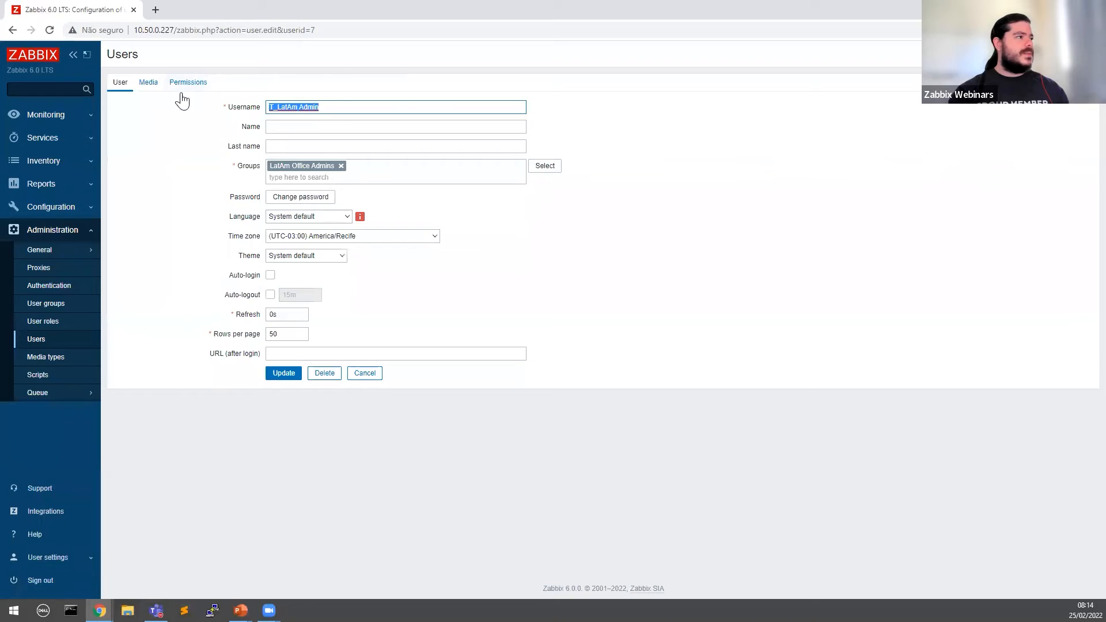
left_click(311, 197)
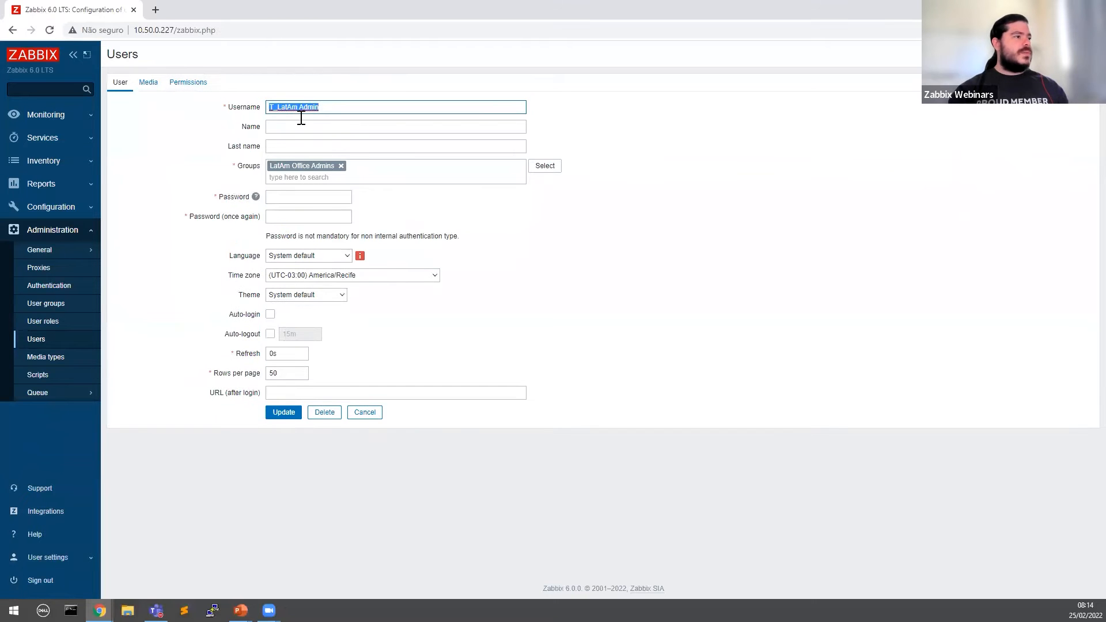
left_click(301, 196)
type("1234")
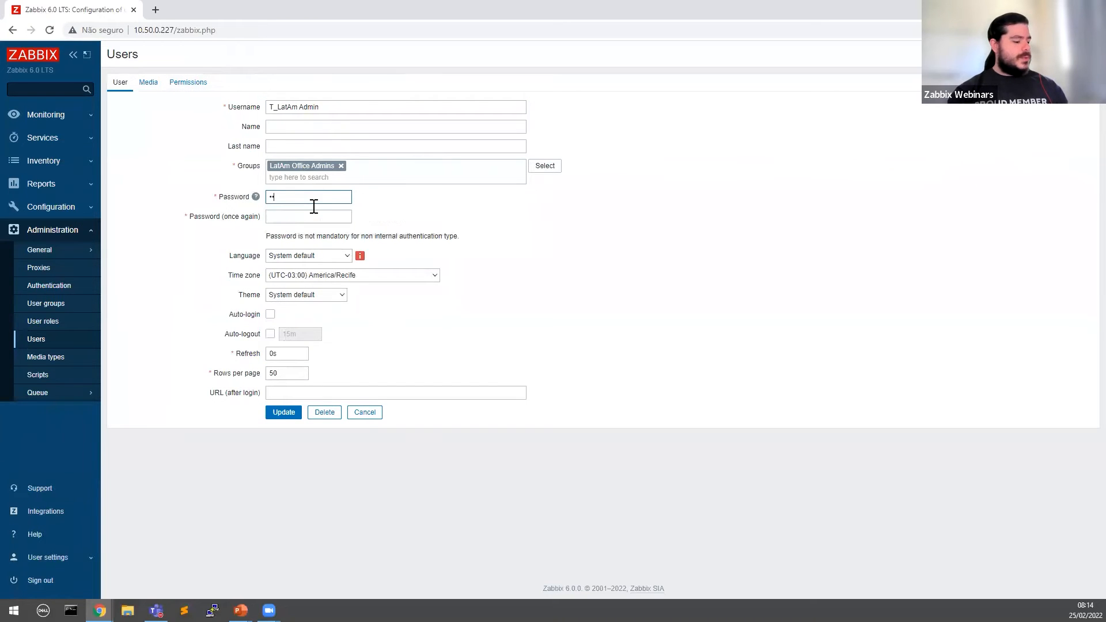
left_click(289, 218)
type("••••••")
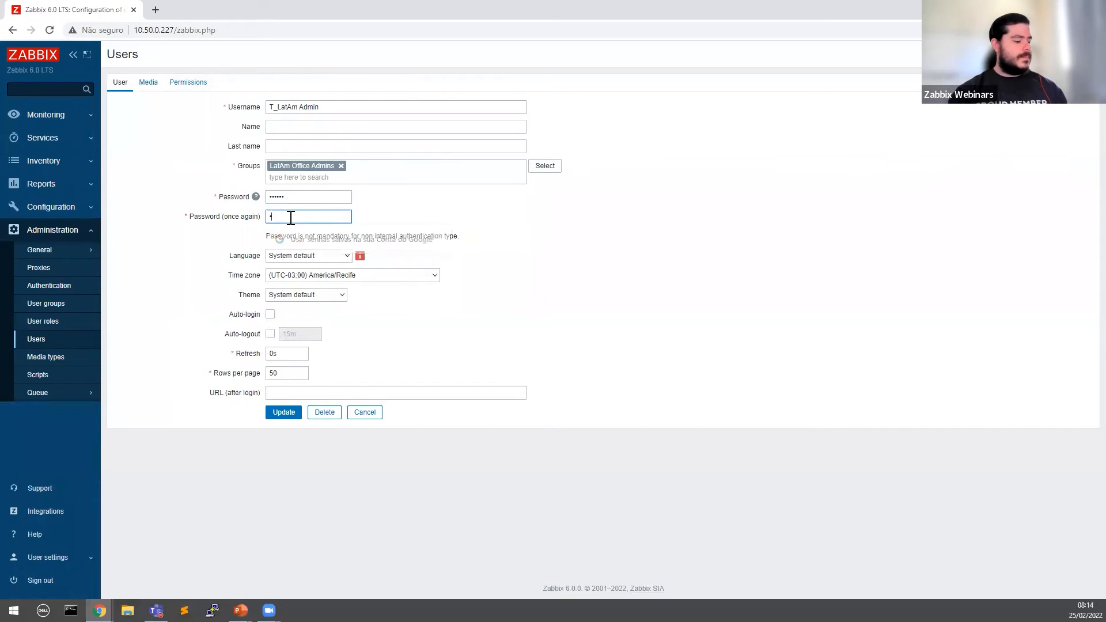
left_click(282, 415)
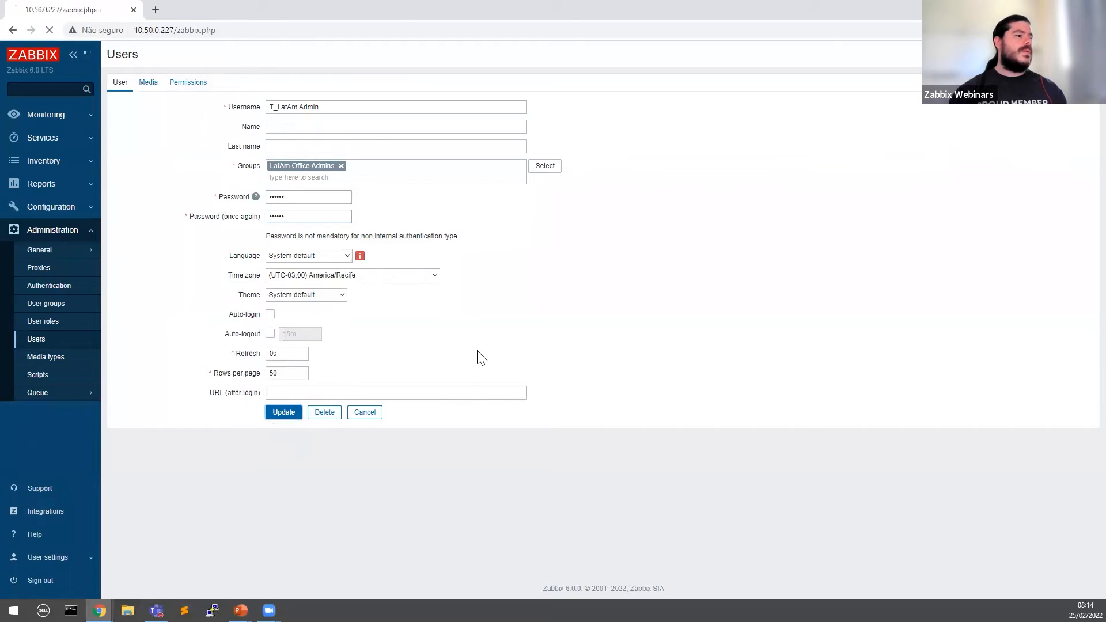
Step: Highlight the 12-character minimum stated in the rejection error
left_click_drag(262, 102, 418, 101)
left_click(374, 103)
left_click_drag(310, 103, 420, 102)
left_click(307, 103)
left_click_drag(306, 104, 504, 102)
left_click(504, 101)
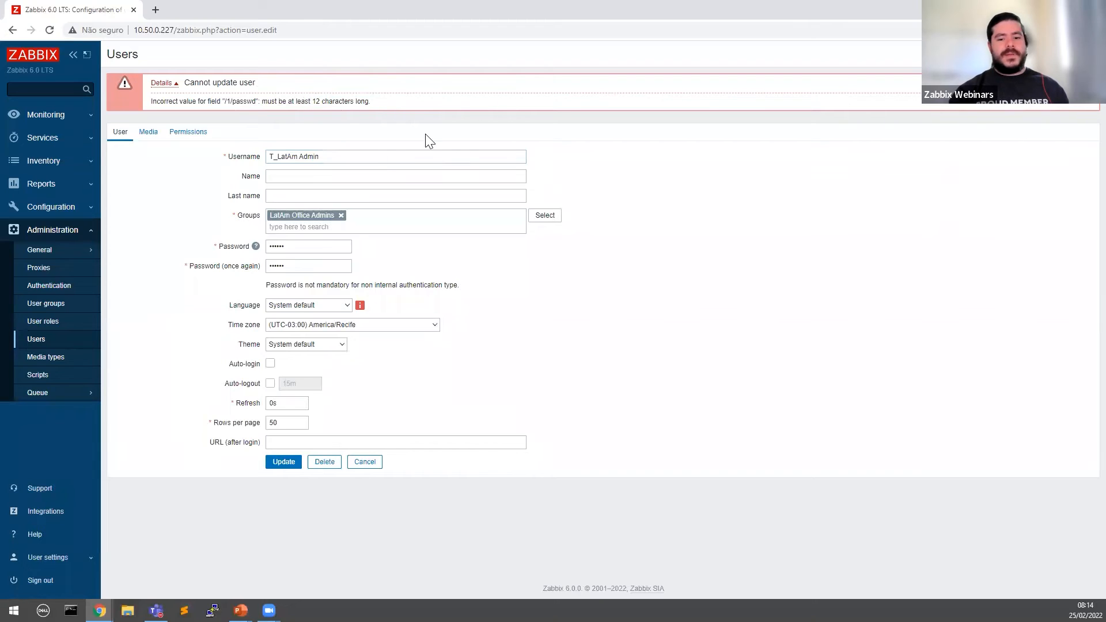
Step: Replace both password fields with a longer password, save, and review the mixed-case letter error
left_click_drag(323, 249, 223, 251)
type("••••••••")
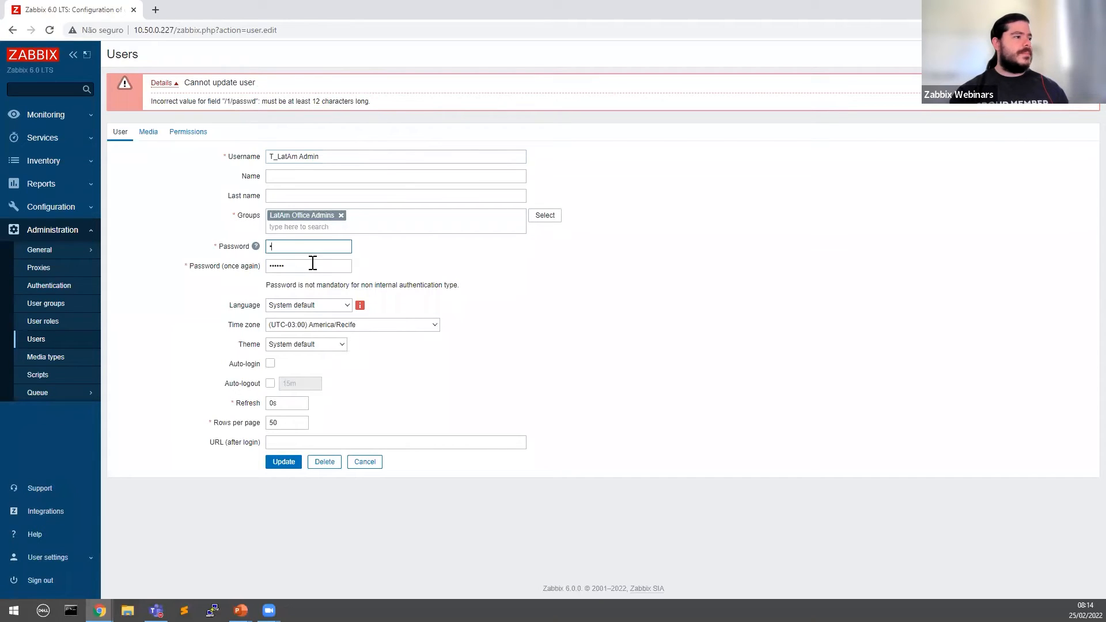
type("••••••")
left_click_drag(315, 268, 265, 268)
type("•")
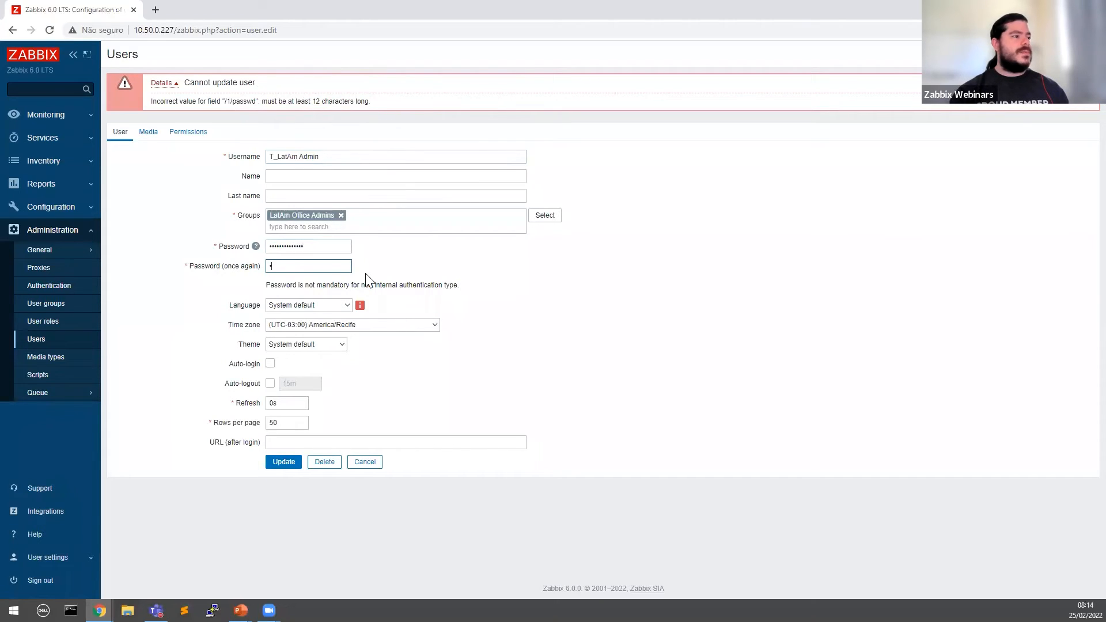
type("•••••••••••••")
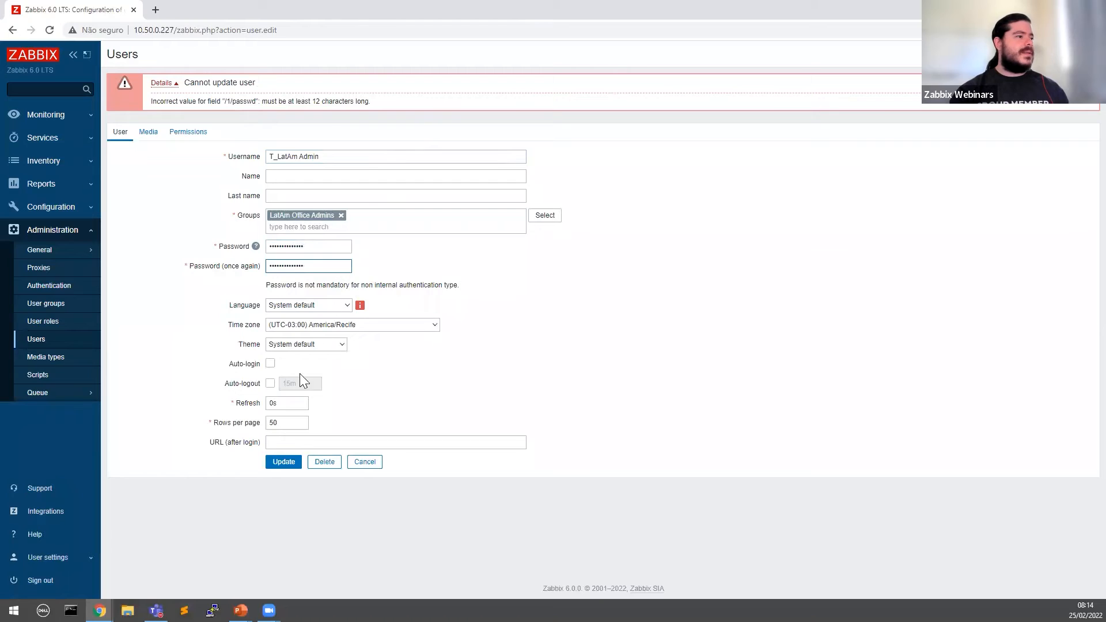
left_click(283, 466)
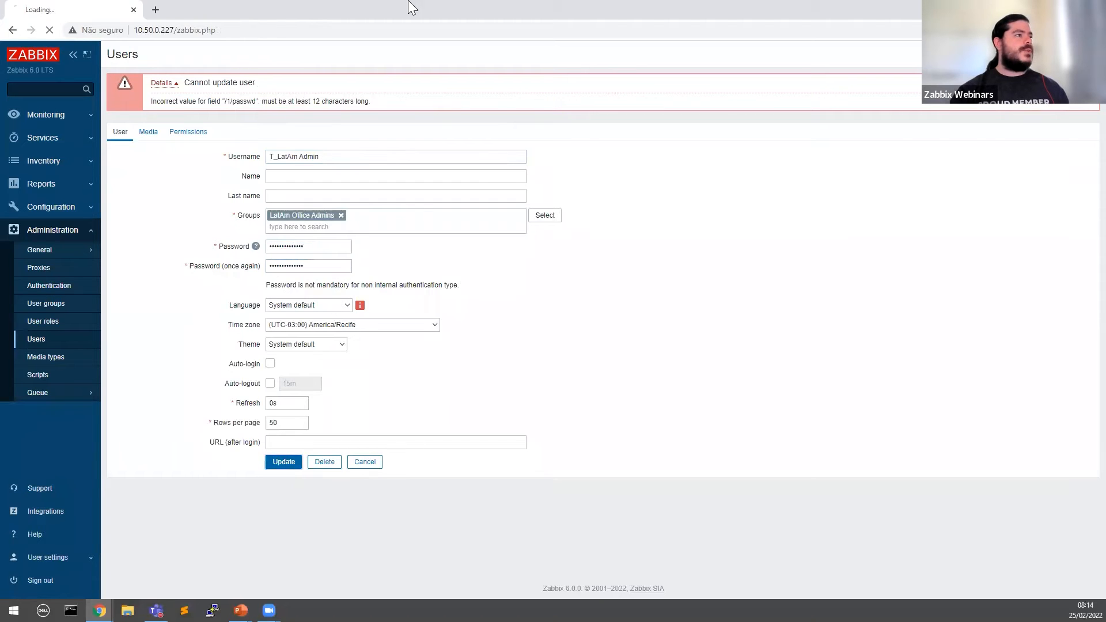
left_click_drag(261, 102, 564, 100)
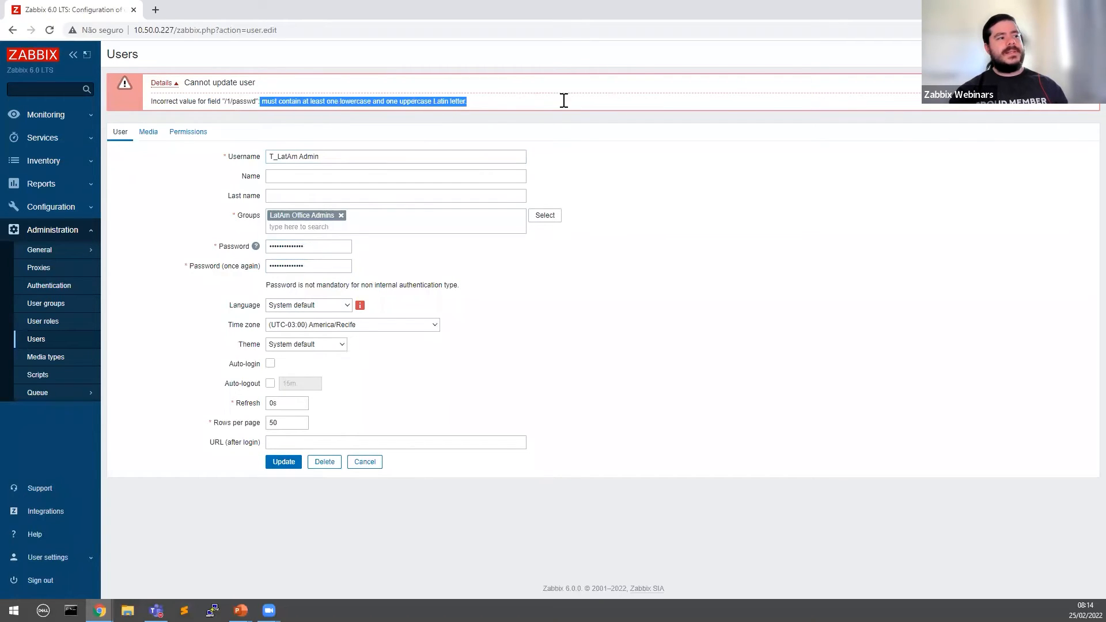
left_click(380, 112)
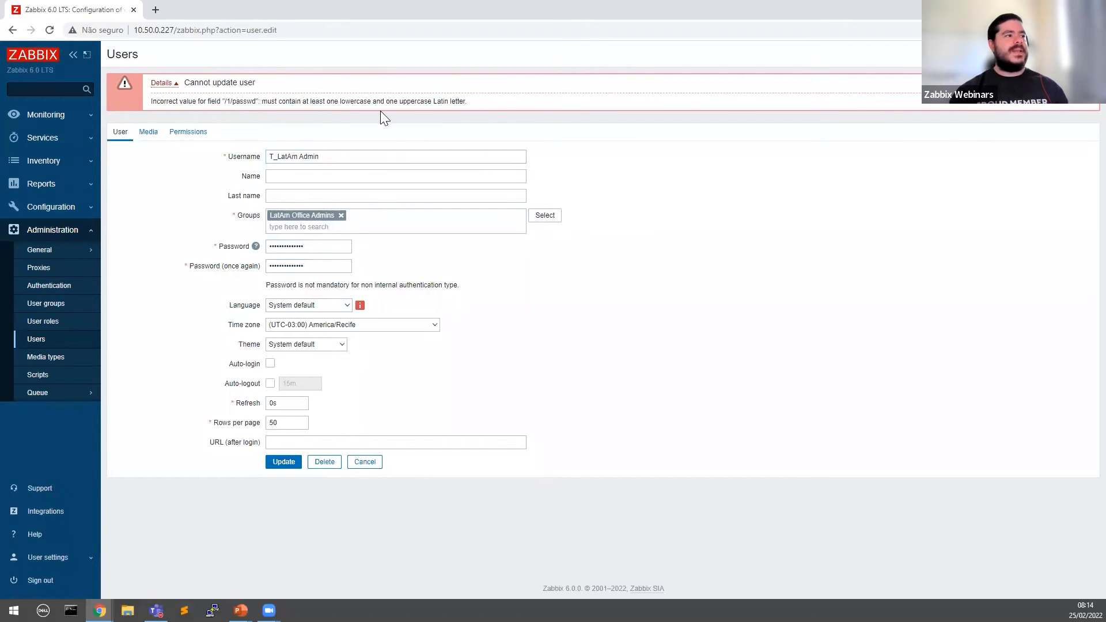
double_click(326, 248)
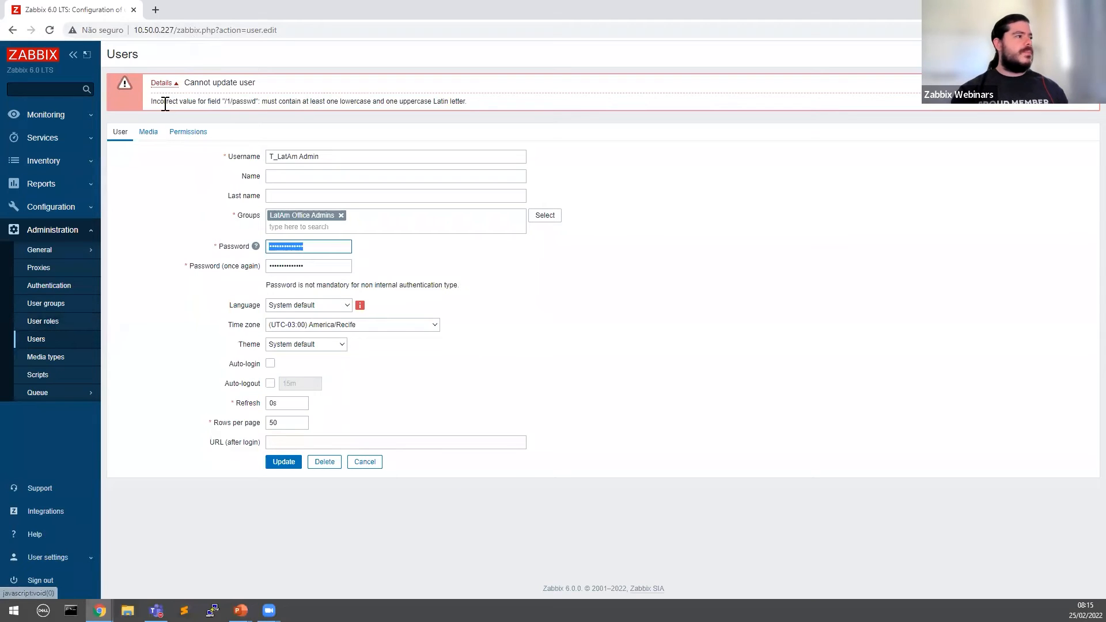
left_click_drag(163, 100, 505, 95)
left_click(289, 94)
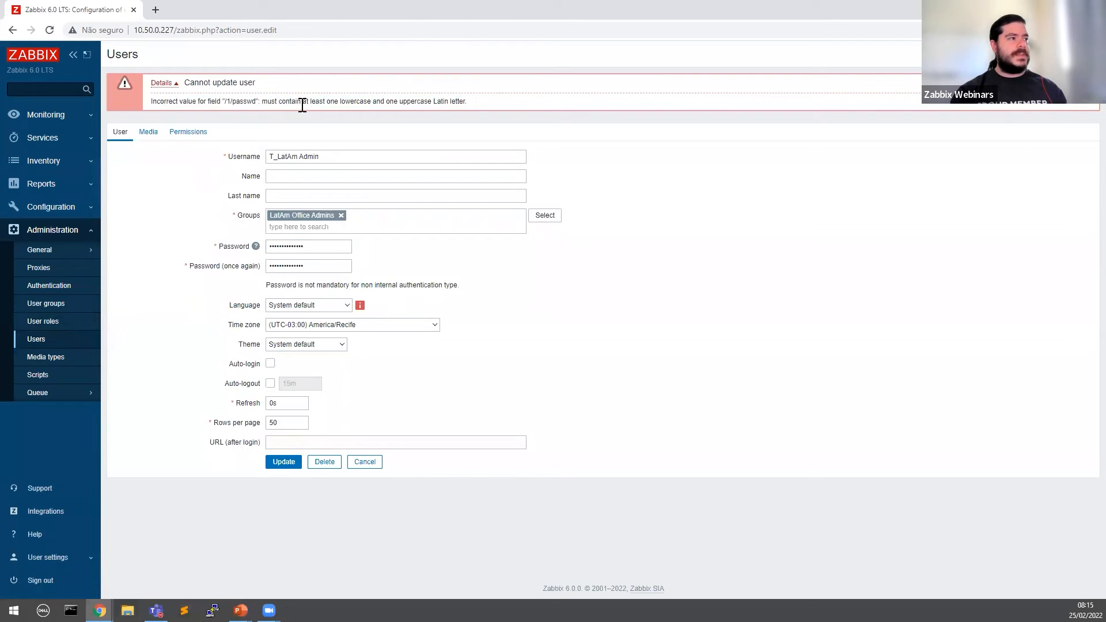
Step: Relax the password policy to minimum length 8 without mixed-case or digit requirements
left_click(69, 291)
left_click_drag(284, 144, 252, 145)
type("8")
left_click(272, 165)
left_click(271, 180)
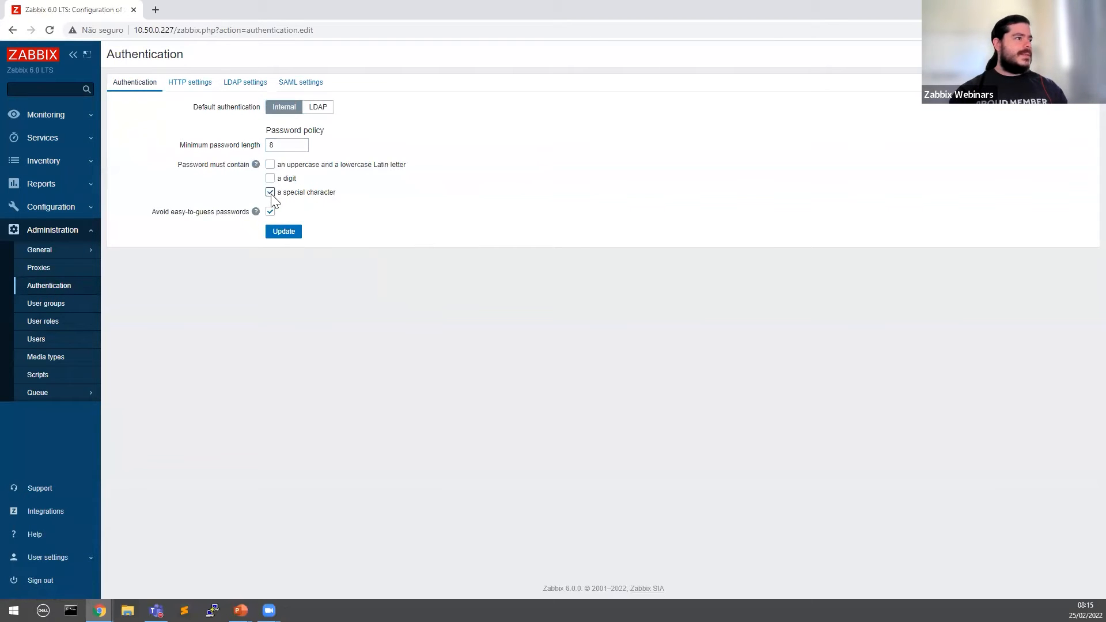
left_click(283, 229)
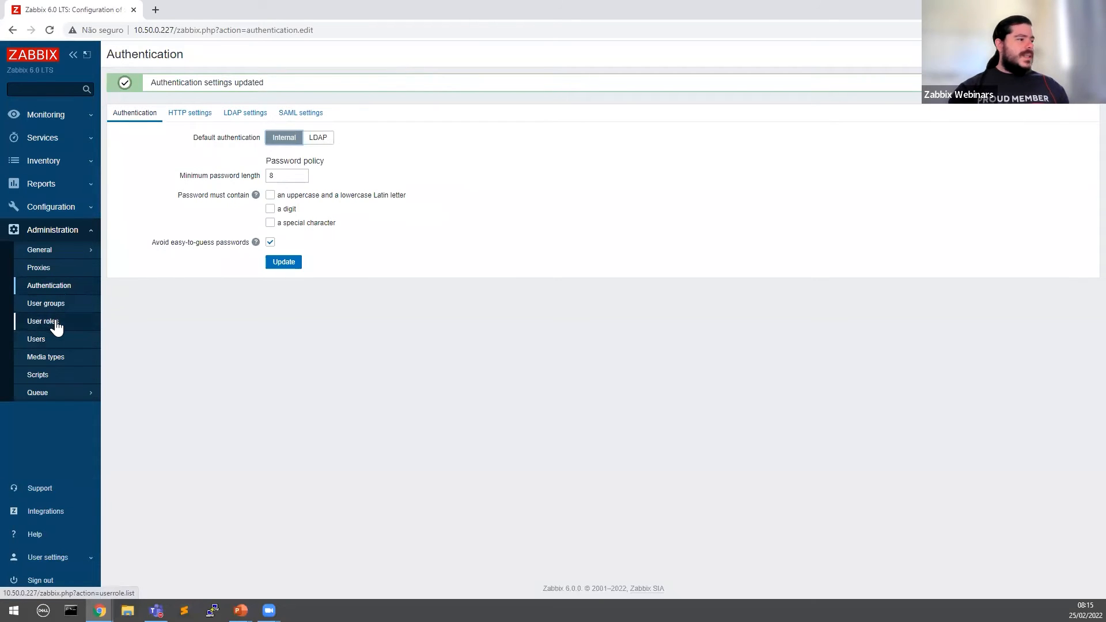
Step: Review the Users list's usernames and their Admin, User and Restricted Elements roles
left_click(57, 339)
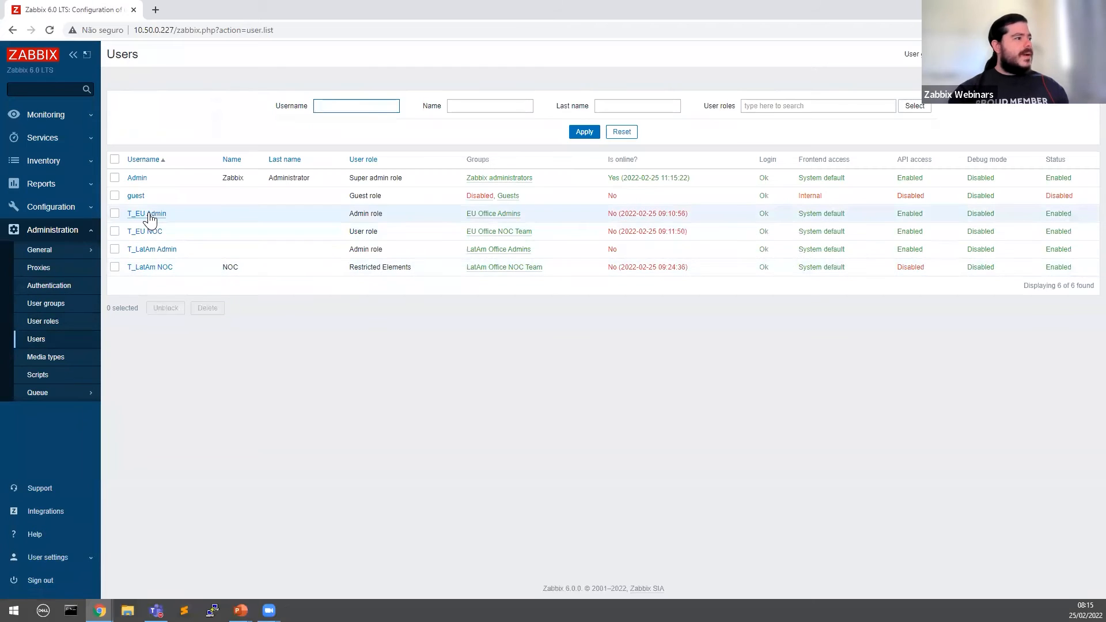
left_click_drag(169, 213, 127, 214)
left_click(262, 216)
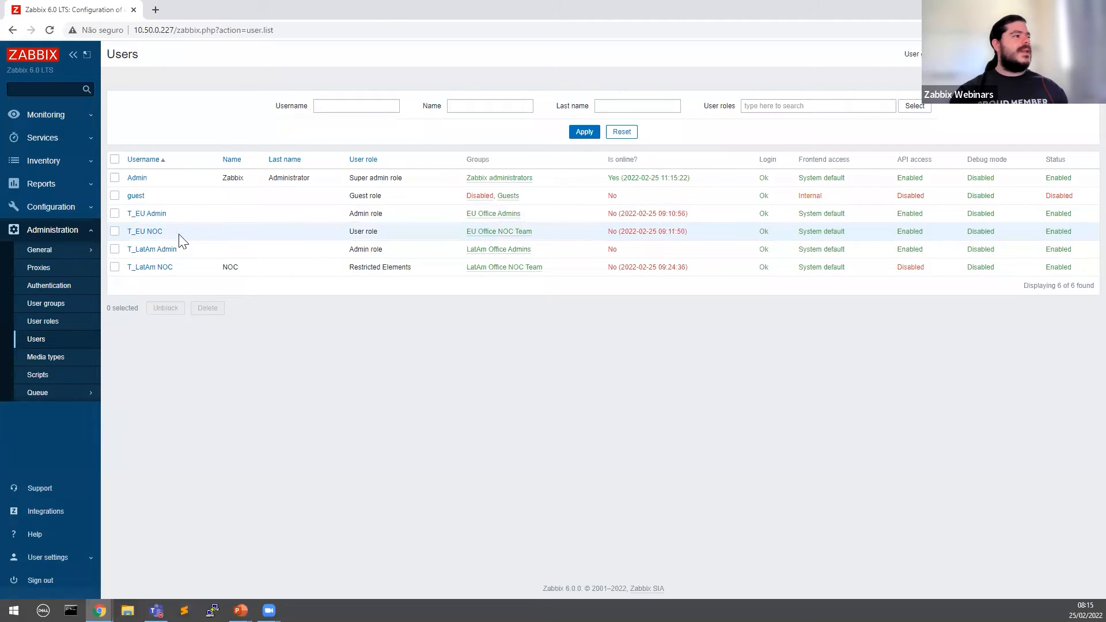
left_click_drag(140, 231, 179, 235)
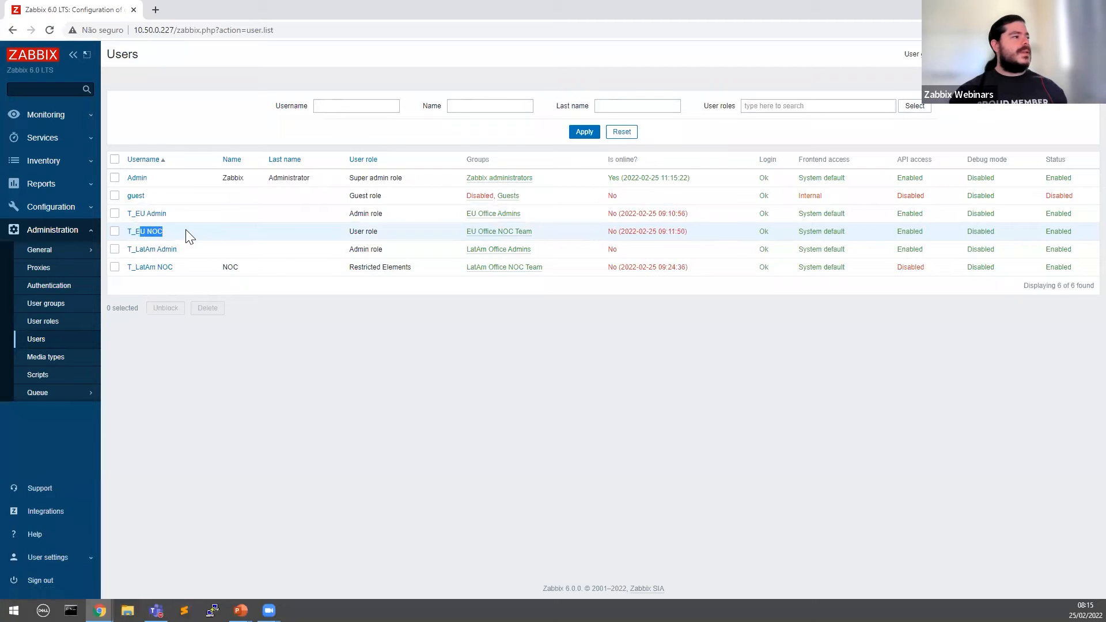
left_click_drag(209, 250, 122, 272)
left_click(286, 353)
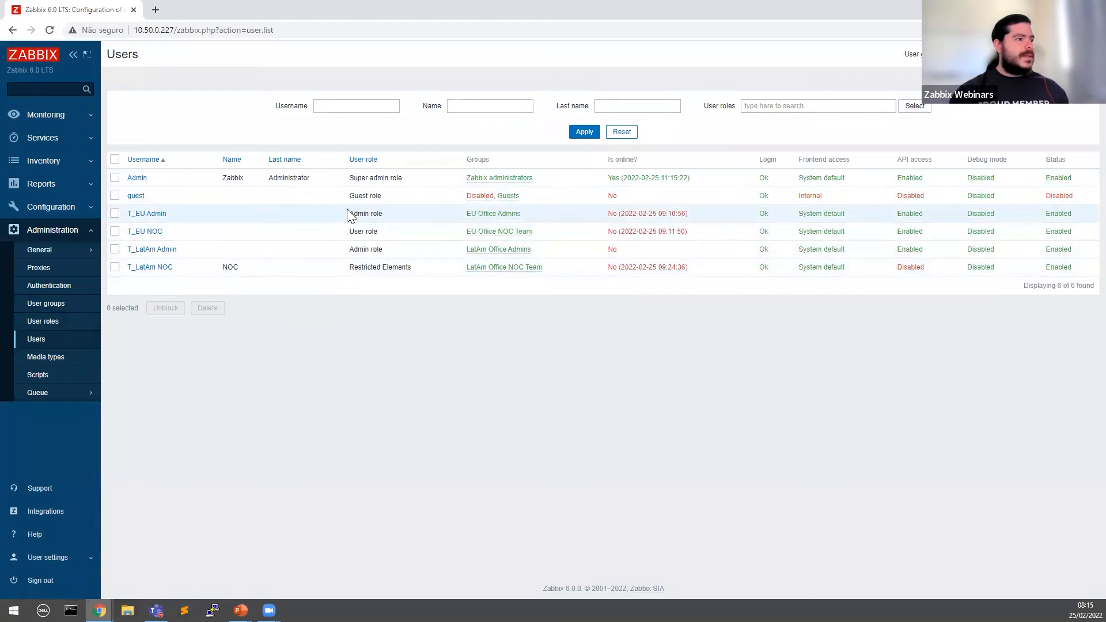
left_click_drag(351, 210, 390, 217)
left_click(377, 227)
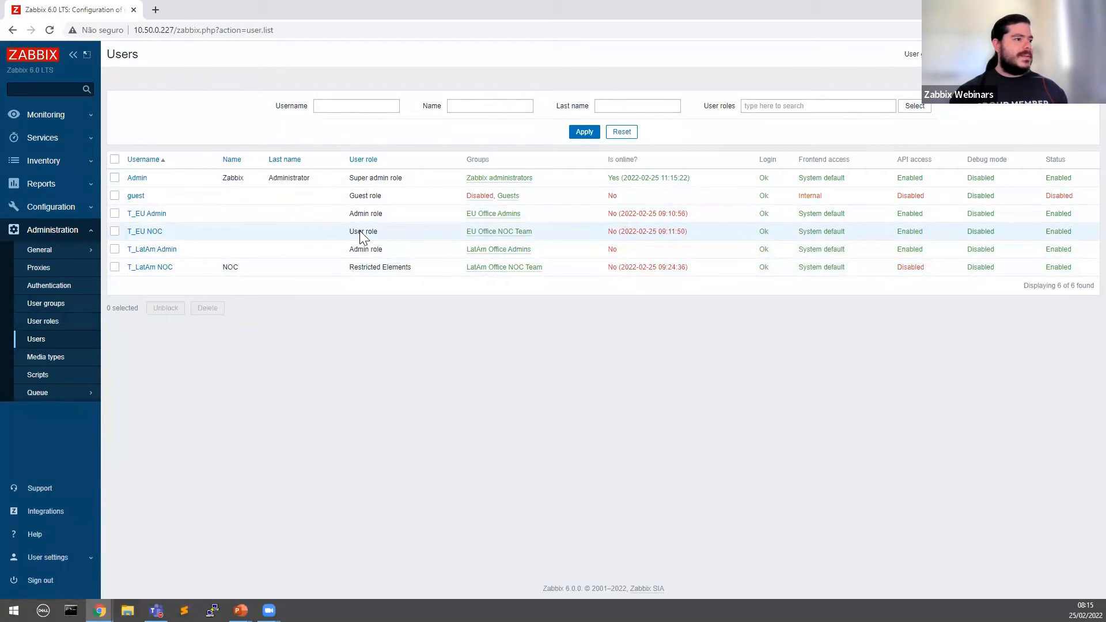
left_click_drag(351, 248, 416, 264)
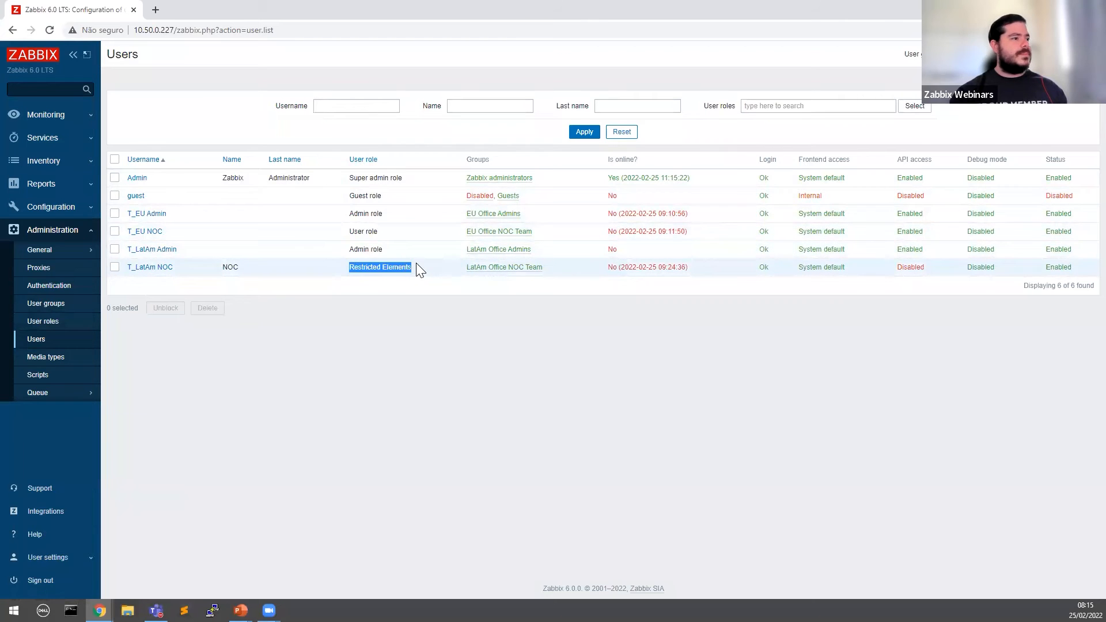
left_click(416, 264)
left_click_drag(349, 213, 374, 233)
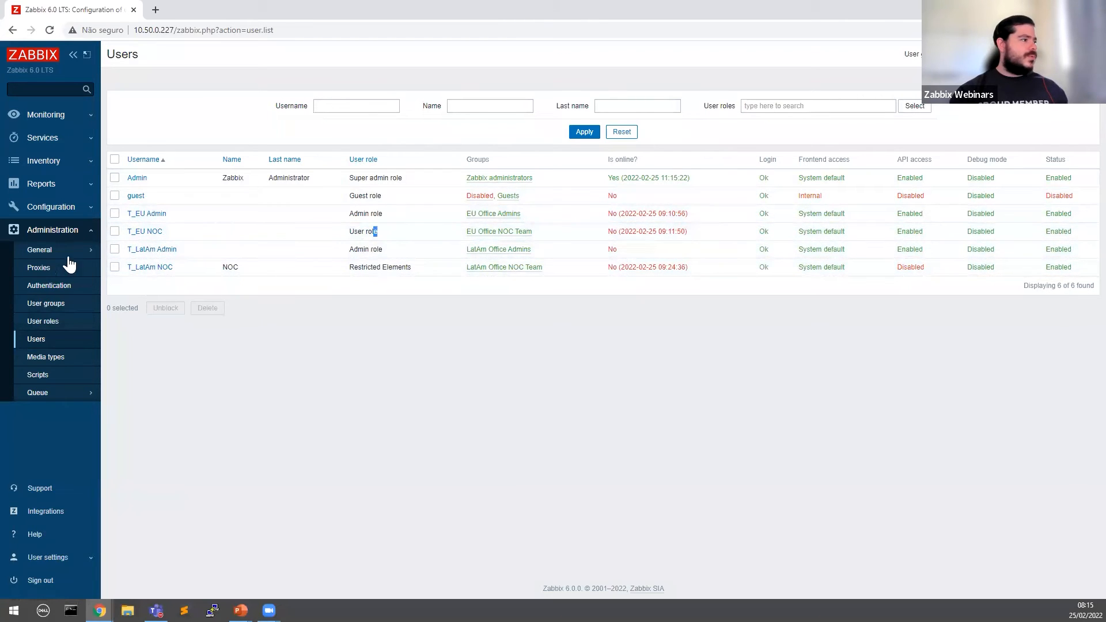
left_click(52, 323)
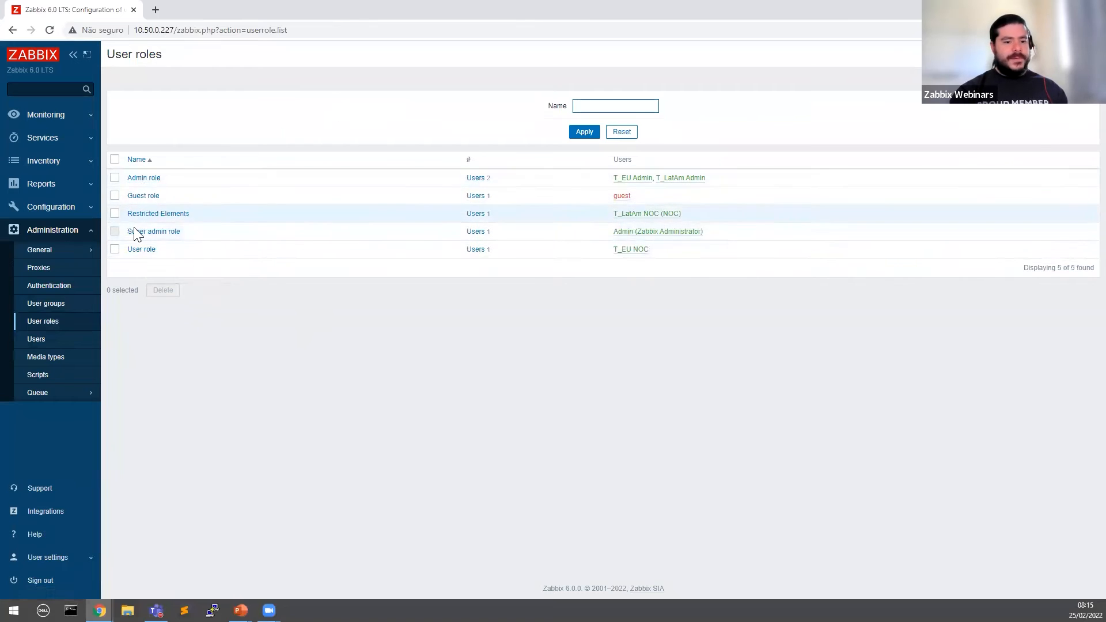
left_click(115, 214)
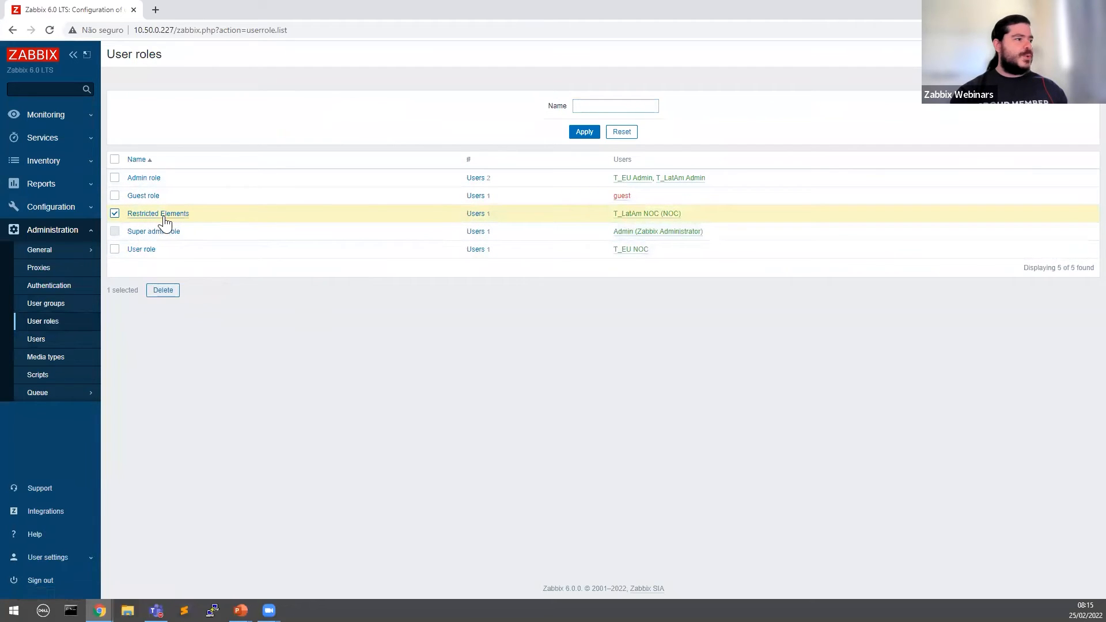
left_click(116, 214)
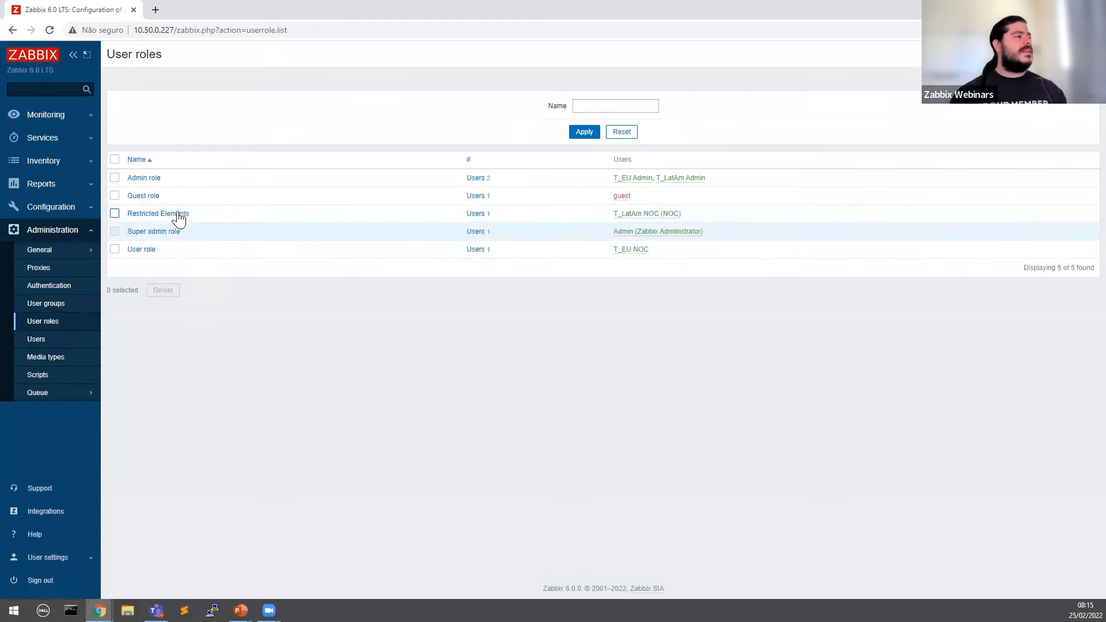
left_click(138, 231)
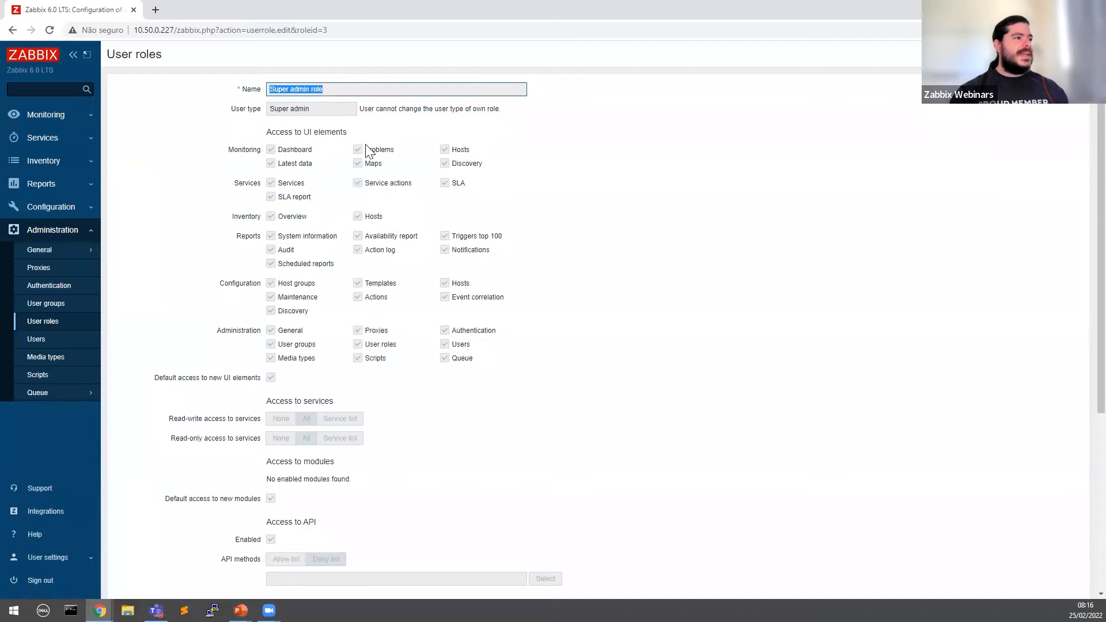
left_click_drag(272, 182, 296, 220)
scroll(296, 231, "down", 5)
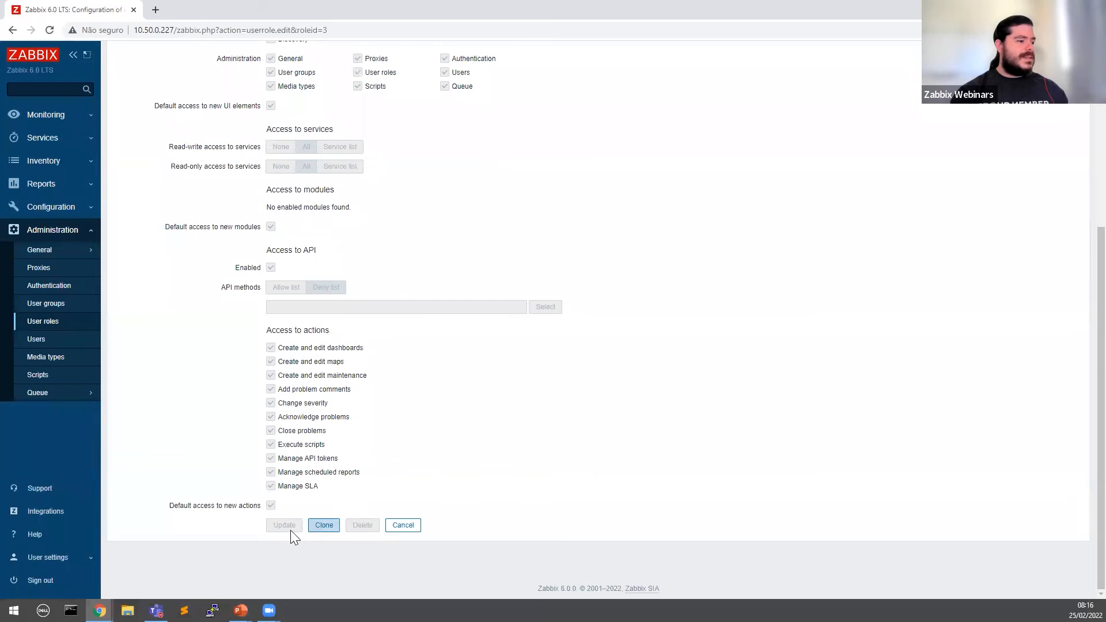
left_click(324, 525)
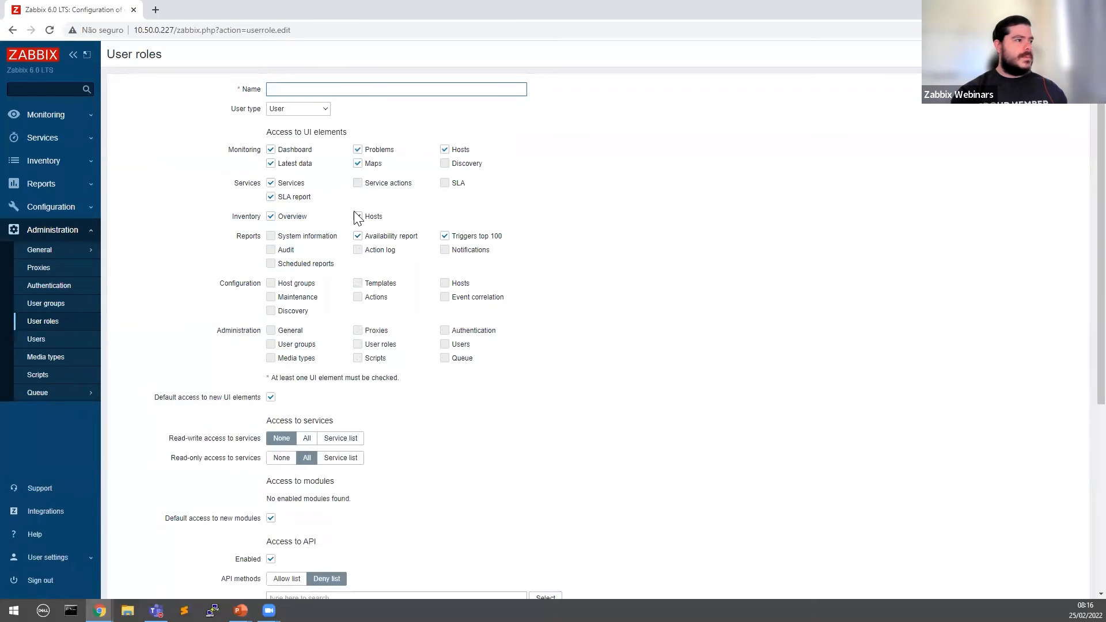
left_click(297, 108)
left_click(297, 155)
scroll(264, 249, "down", 5)
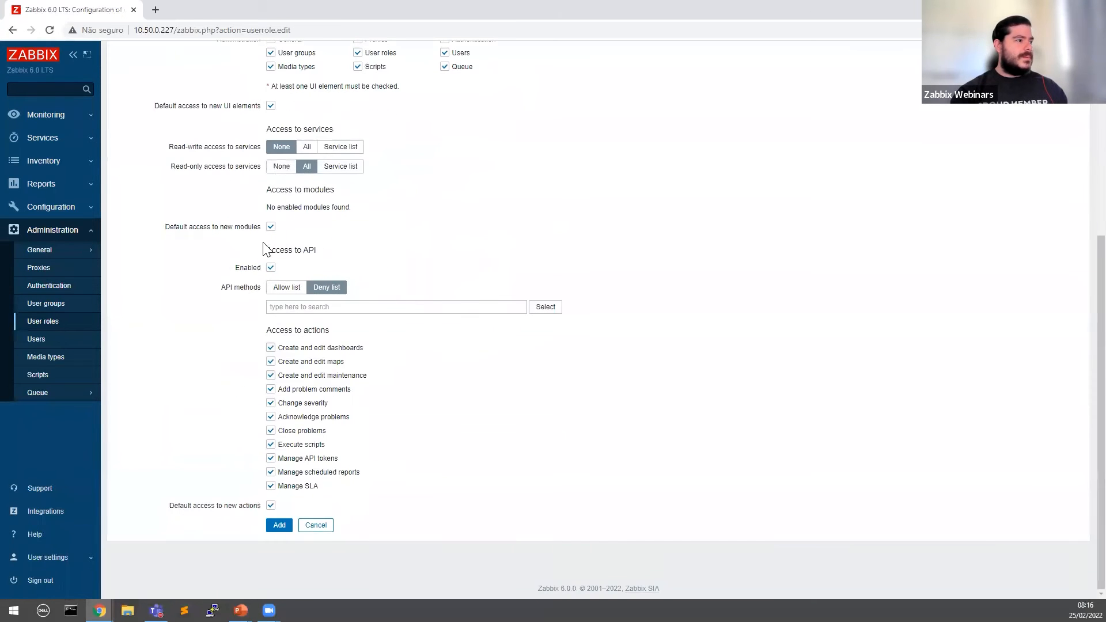
left_click(318, 526)
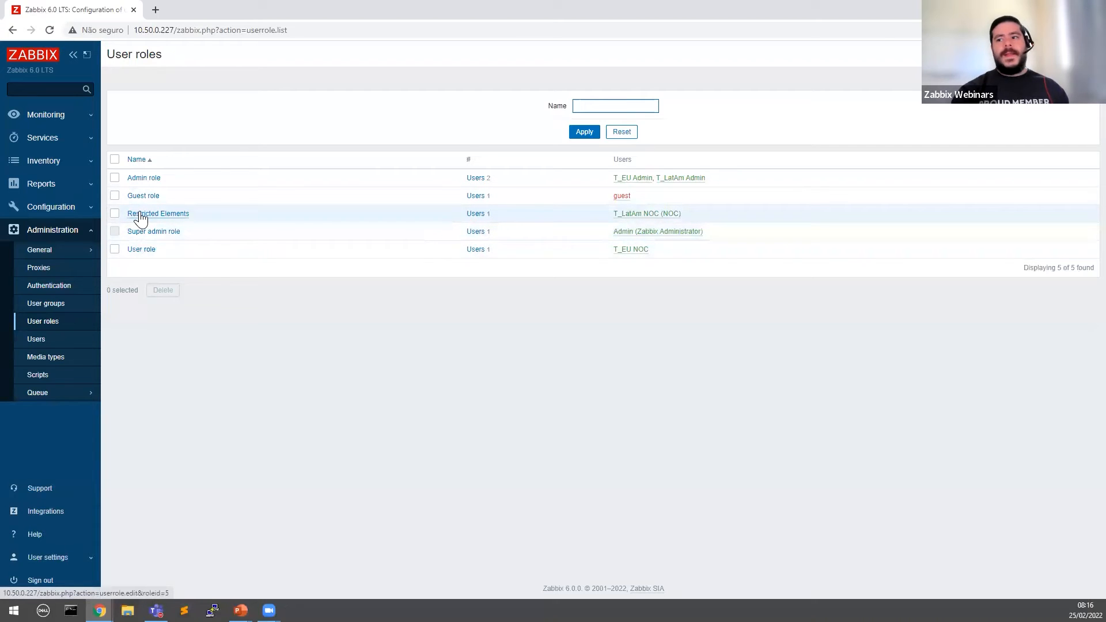
Step: Open the Admin role and look over its Access to UI elements section
left_click(150, 184)
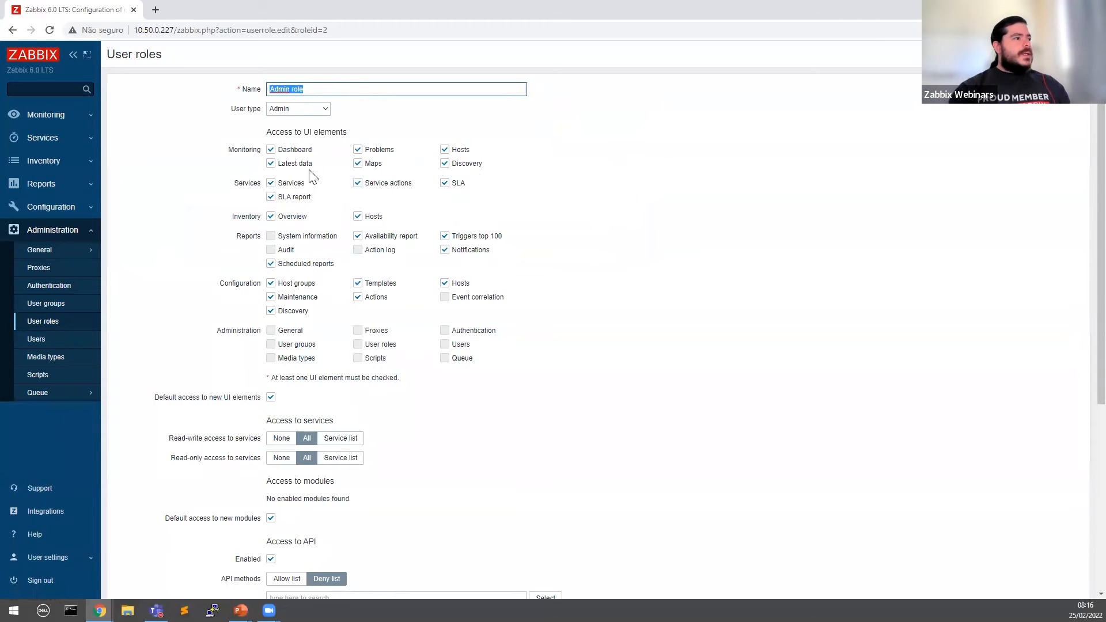
left_click_drag(268, 131, 402, 129)
left_click(516, 131)
scroll(674, 173, "down", 4)
scroll(677, 190, "up", 4)
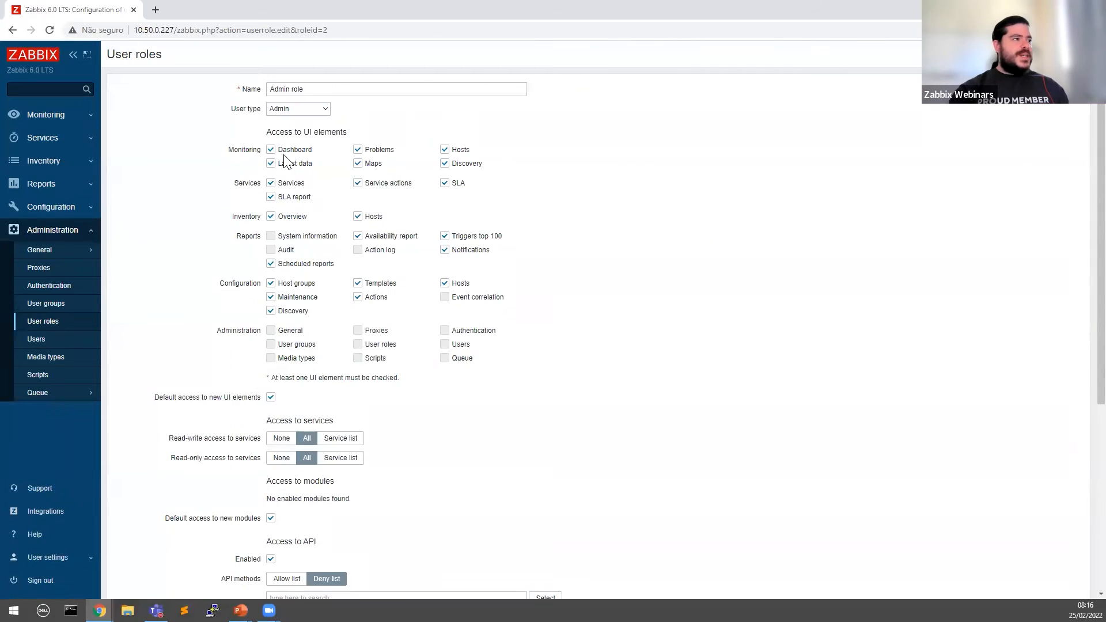
left_click_drag(267, 131, 391, 133)
left_click(270, 131)
left_click_drag(293, 133, 413, 128)
left_click(379, 128)
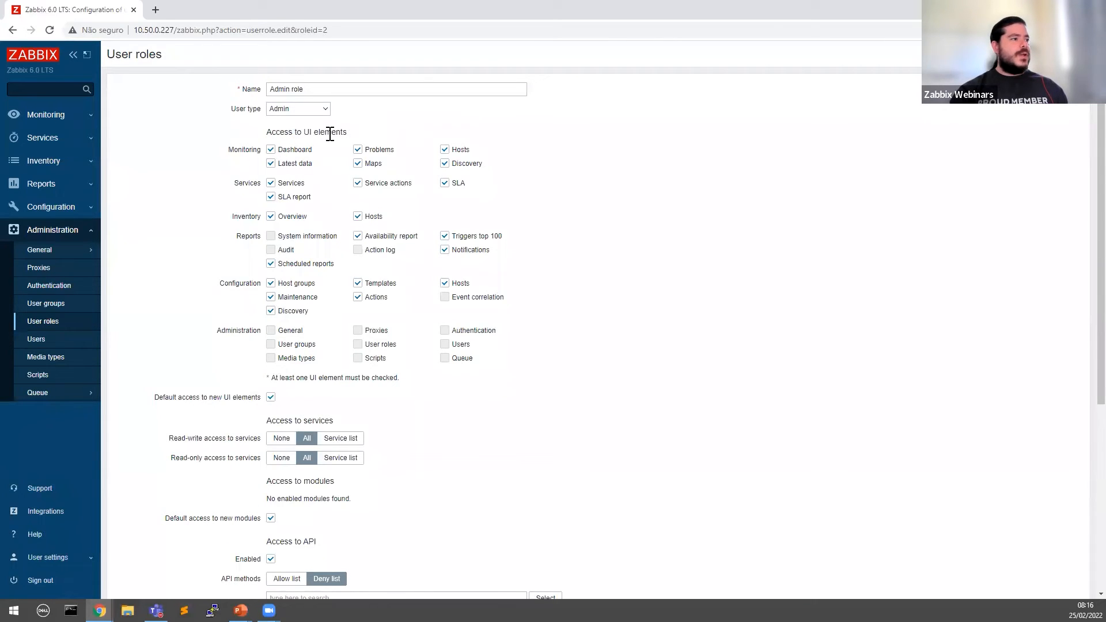
left_click(83, 232)
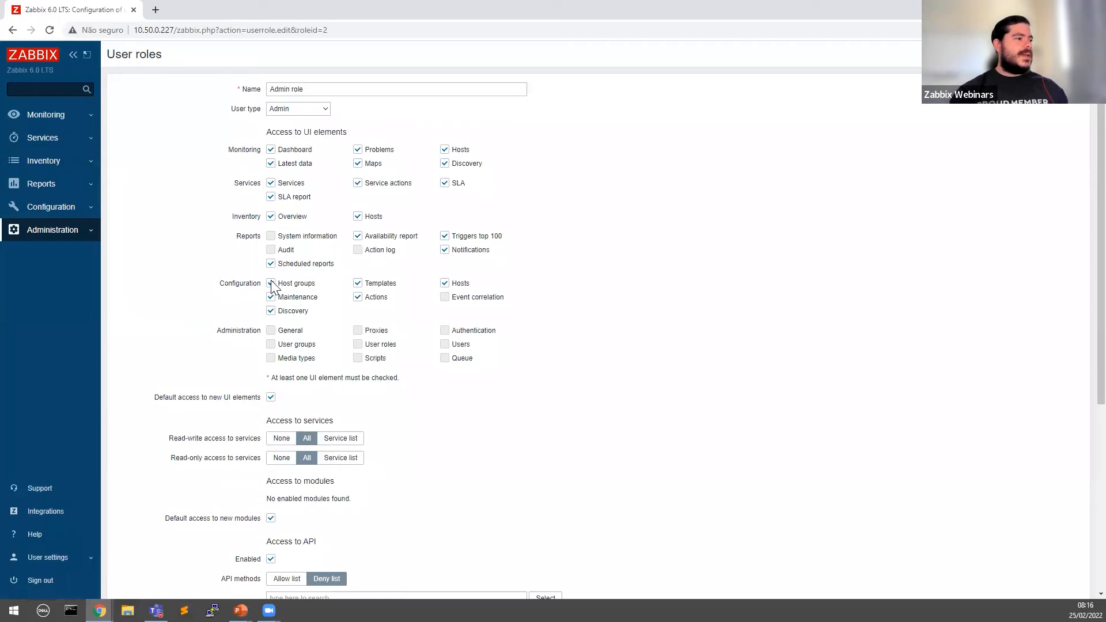
Step: Untick the Admin role's Configuration, Discovery, Hosts and Actions access
left_click(271, 310)
left_click(270, 297)
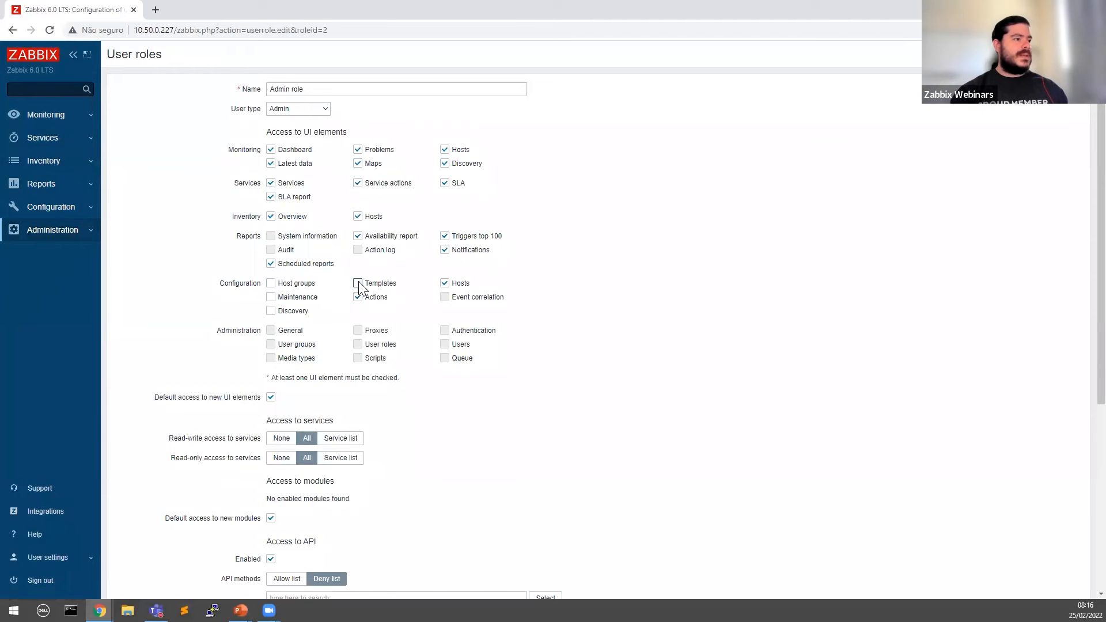
left_click(444, 284)
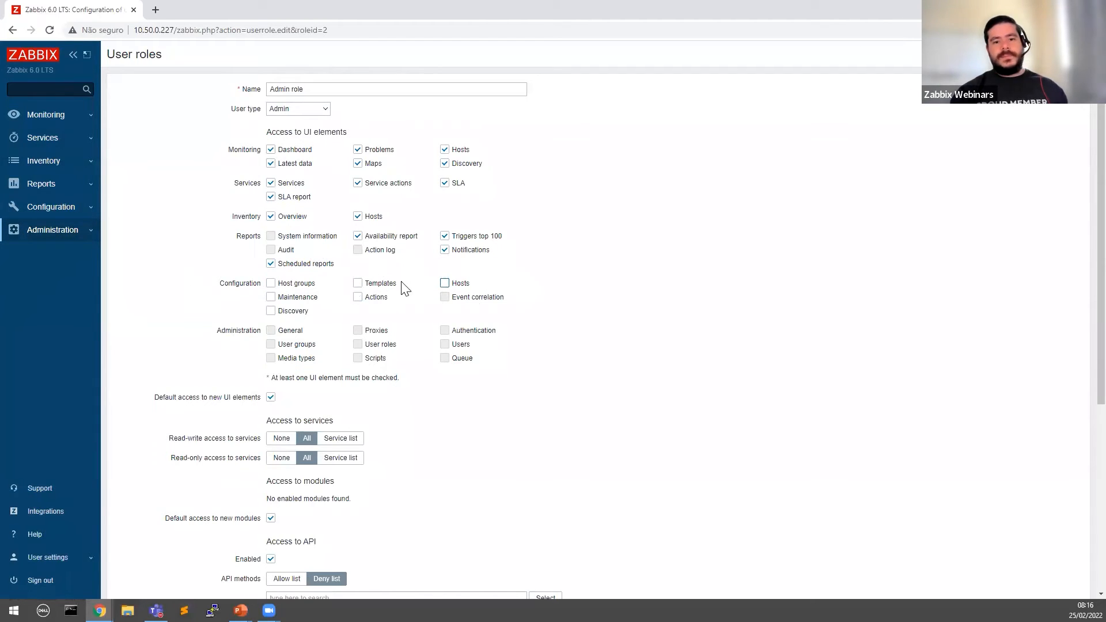
double_click(227, 283)
left_click(191, 290)
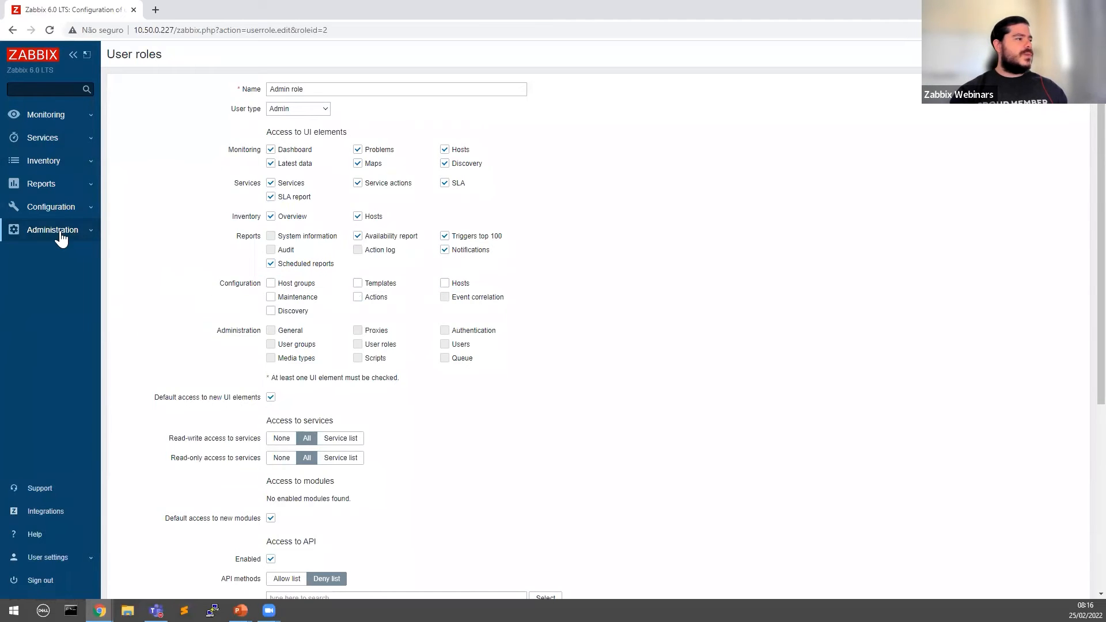
left_click(60, 210)
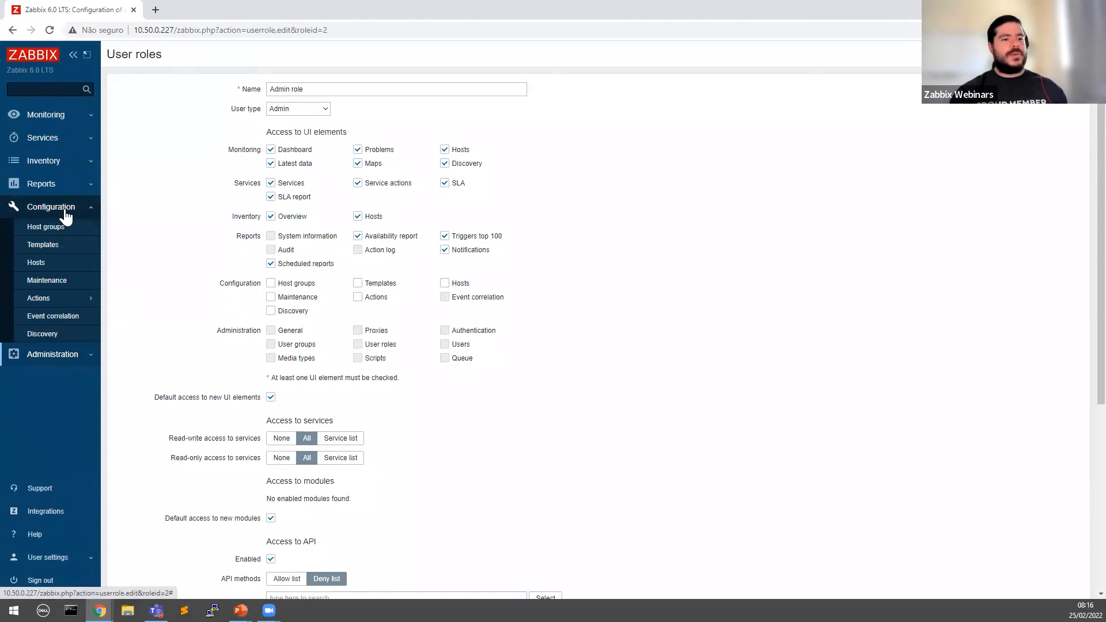
left_click(65, 213)
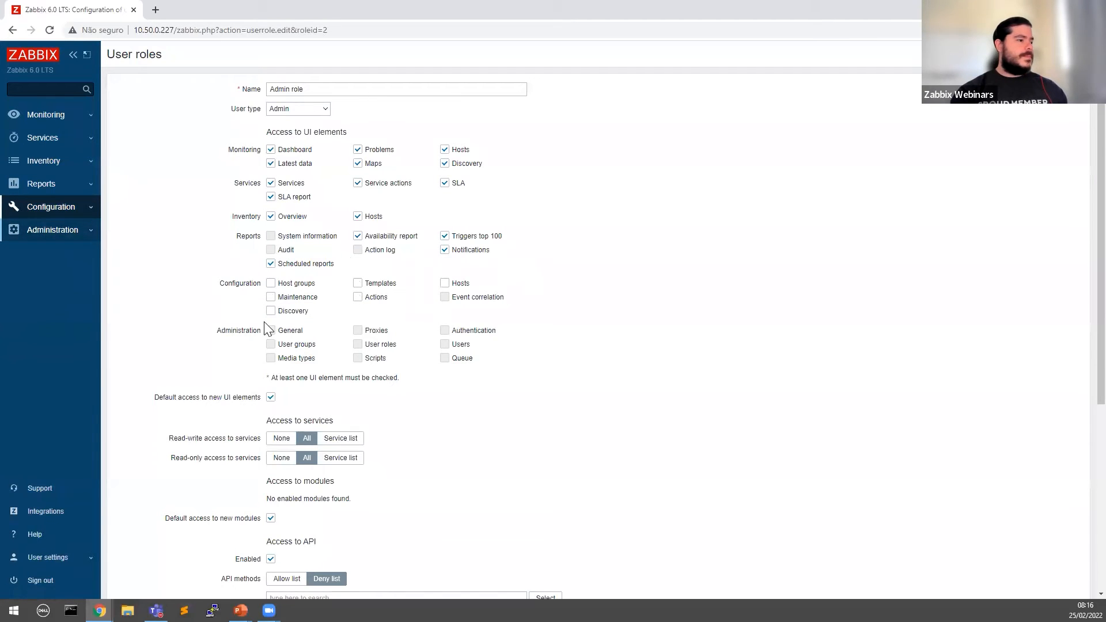
scroll(403, 322, "down", 1)
scroll(380, 303, "up", 1)
scroll(380, 303, "up", 1)
Step: Re-tick Host groups, Templates, Hosts and Actions access for the Admin role
left_click(271, 283)
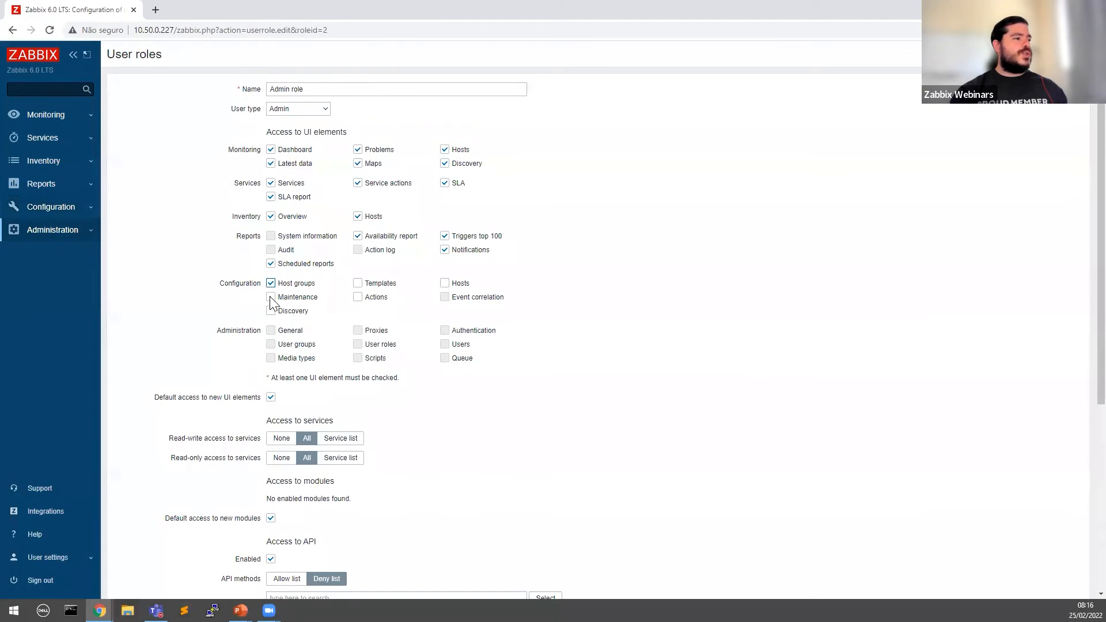
left_click(357, 284)
left_click(445, 283)
left_click(358, 297)
Step: Review the Access to services heading and the Services and Service actions permissions
scroll(380, 340, "down", 2)
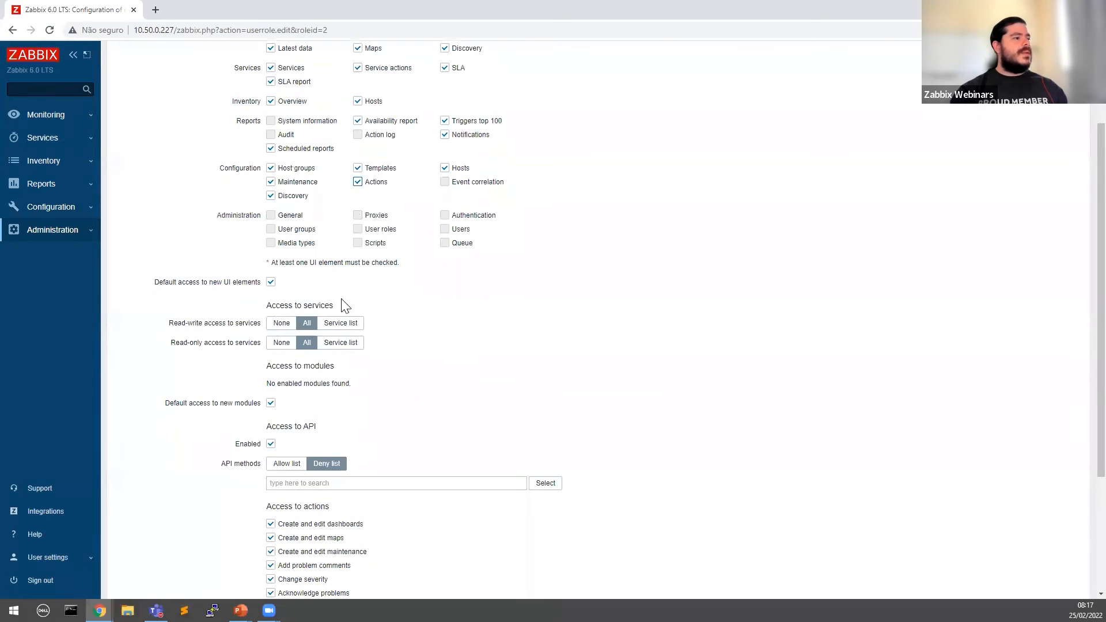
left_click_drag(270, 308, 396, 311)
left_click(429, 311)
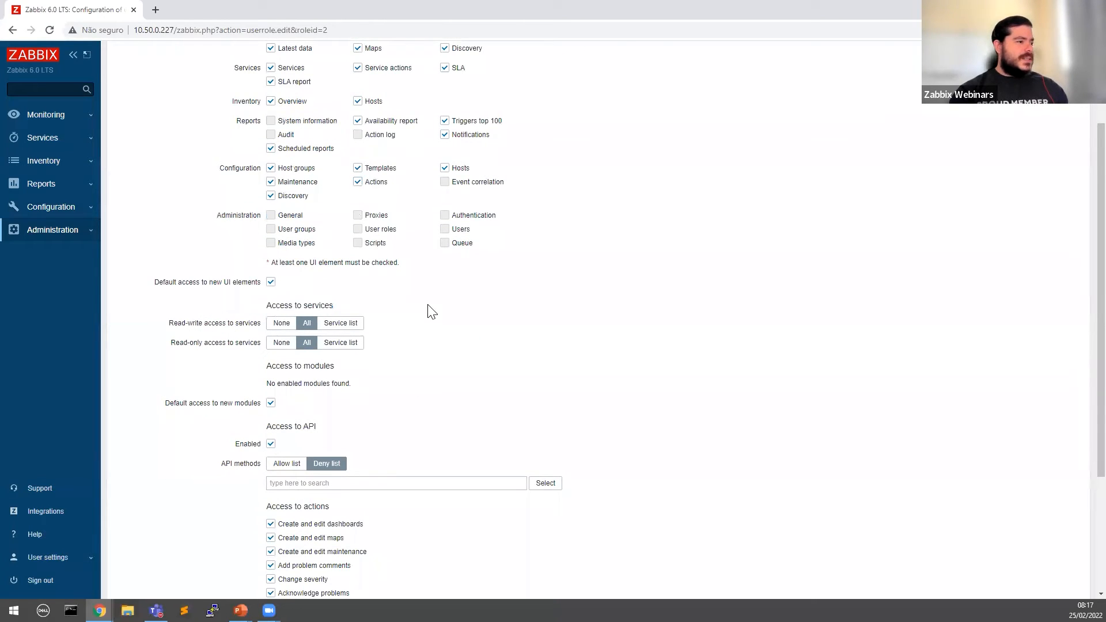
left_click_drag(272, 309, 400, 304)
left_click(392, 305)
scroll(369, 305, "up", 2)
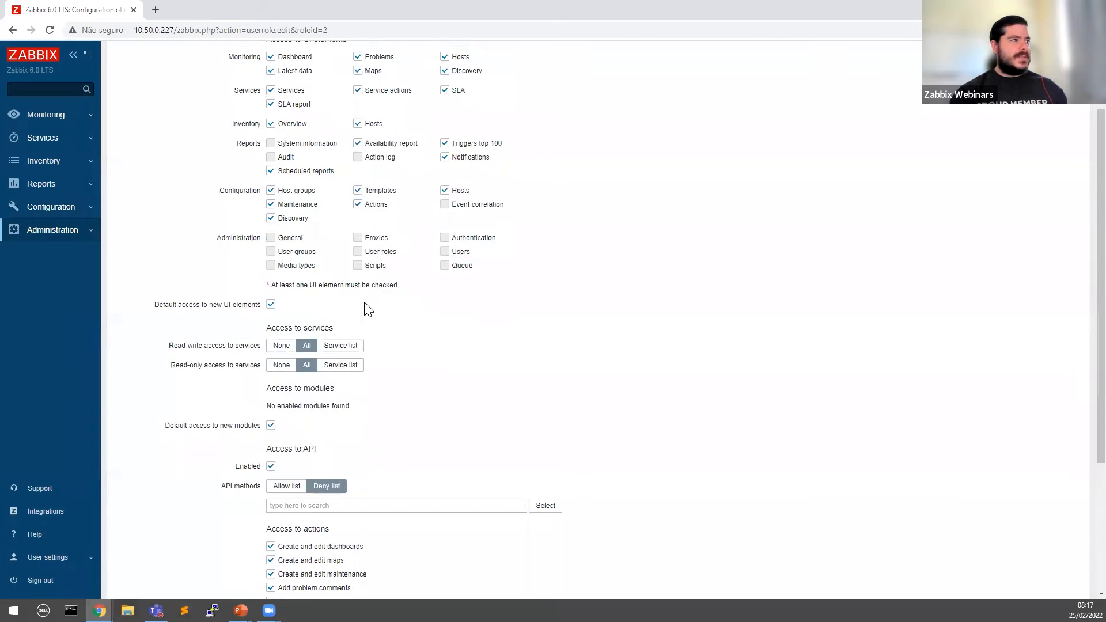
left_click_drag(250, 181, 413, 197)
left_click(413, 198)
left_click(70, 146)
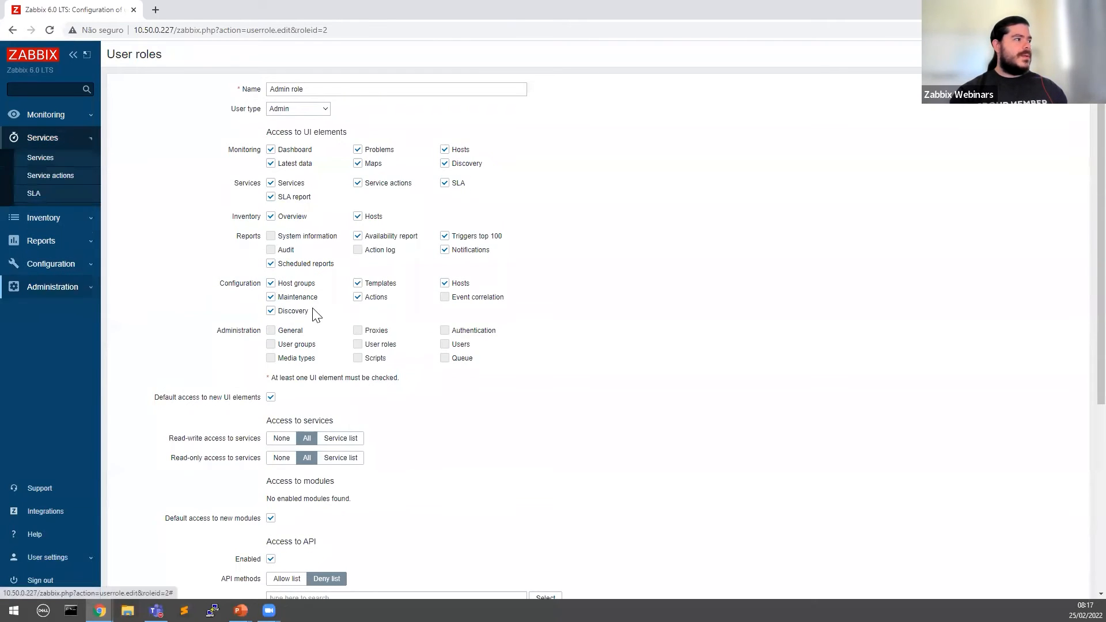
Step: Switch both service access settings to Service list, then return read-only to All
scroll(278, 316, "down", 2)
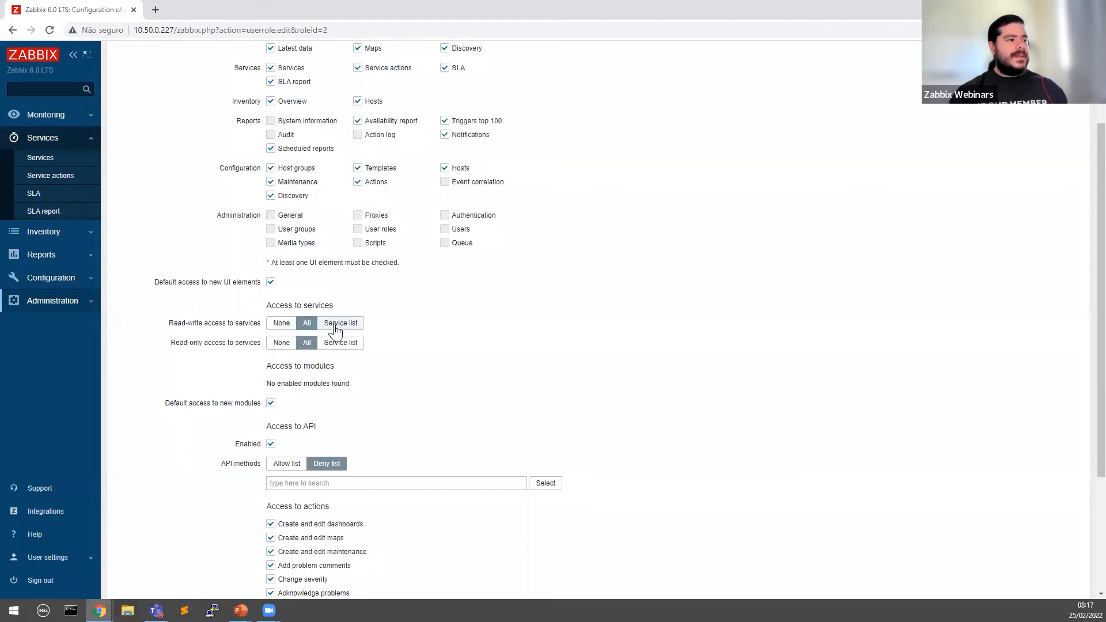
left_click(353, 344)
left_click(345, 323)
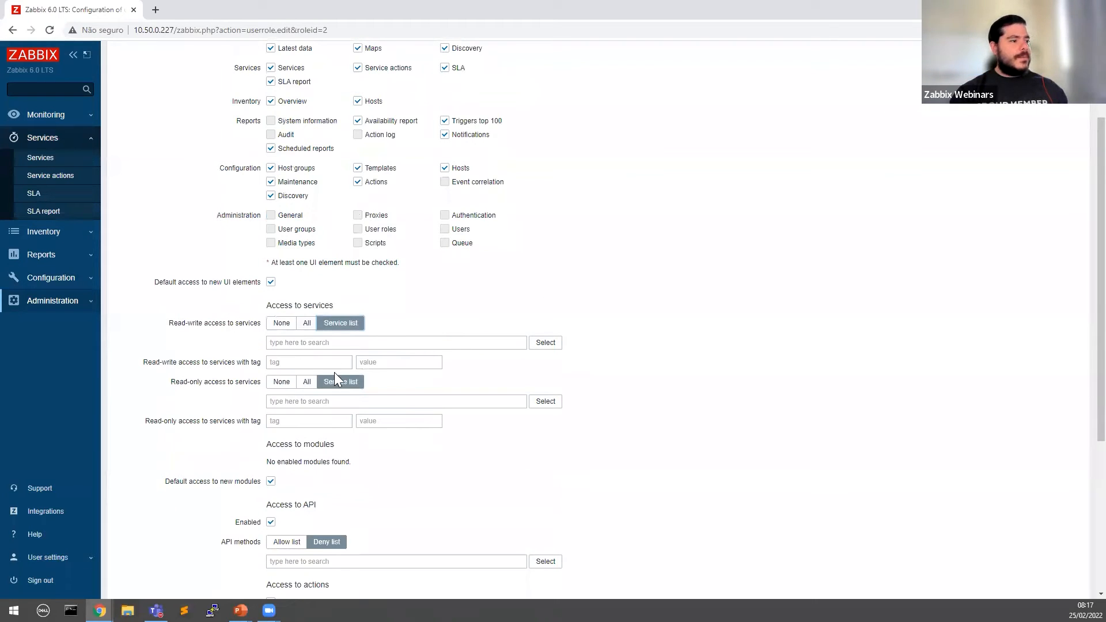
left_click(307, 382)
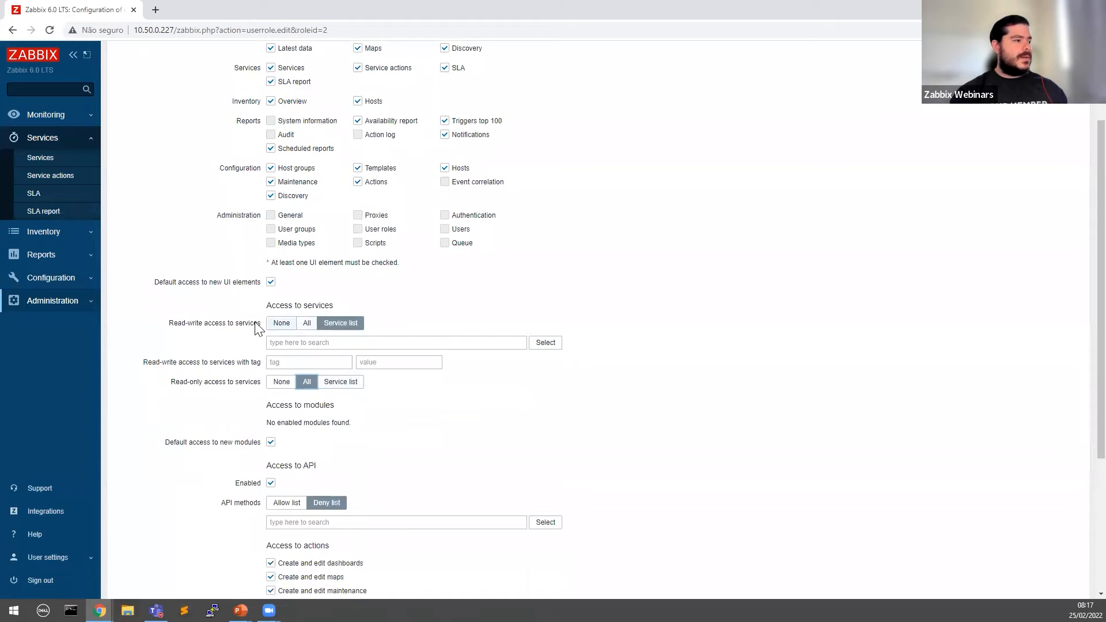
left_click_drag(182, 323, 244, 320)
left_click(232, 348)
left_click_drag(179, 382, 233, 383)
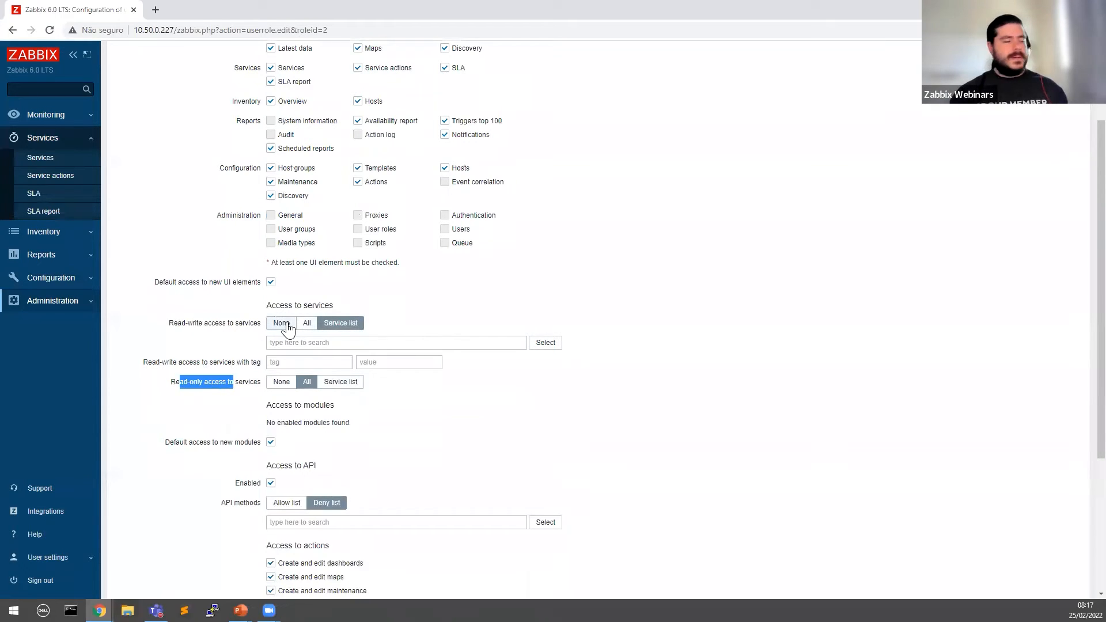
Step: Set read-write services access to None and try Service list for read-only, cancelling the chooser
left_click(282, 324)
mouse_move(174, 324)
left_mouse_down()
mouse_move(260, 323)
mouse_move(195, 324)
left_mouse_up()
left_click(418, 327)
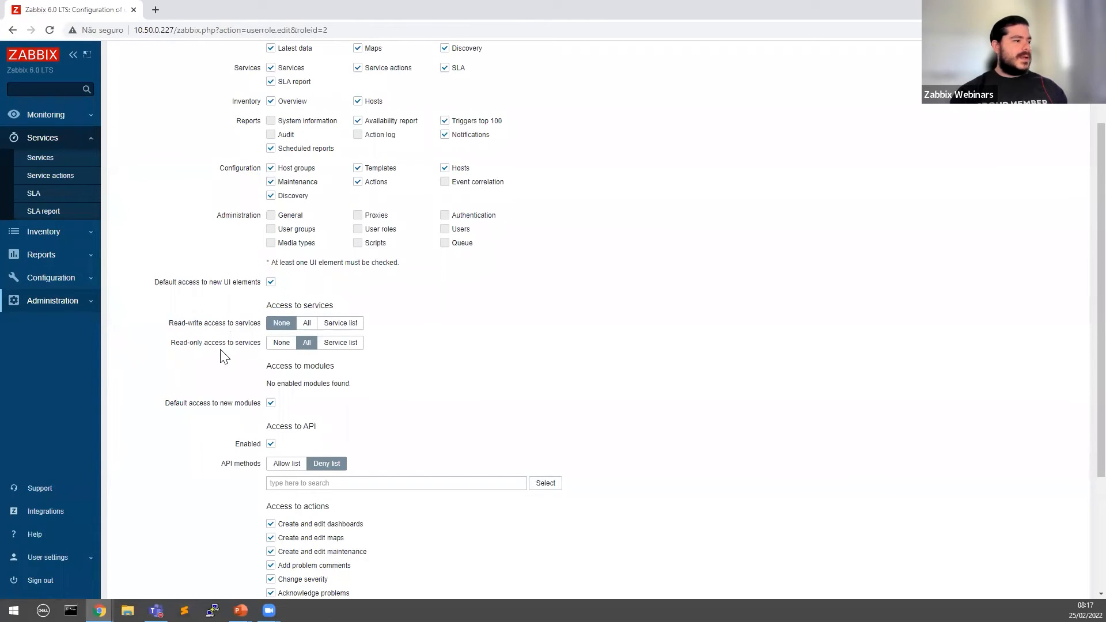
left_click(353, 343)
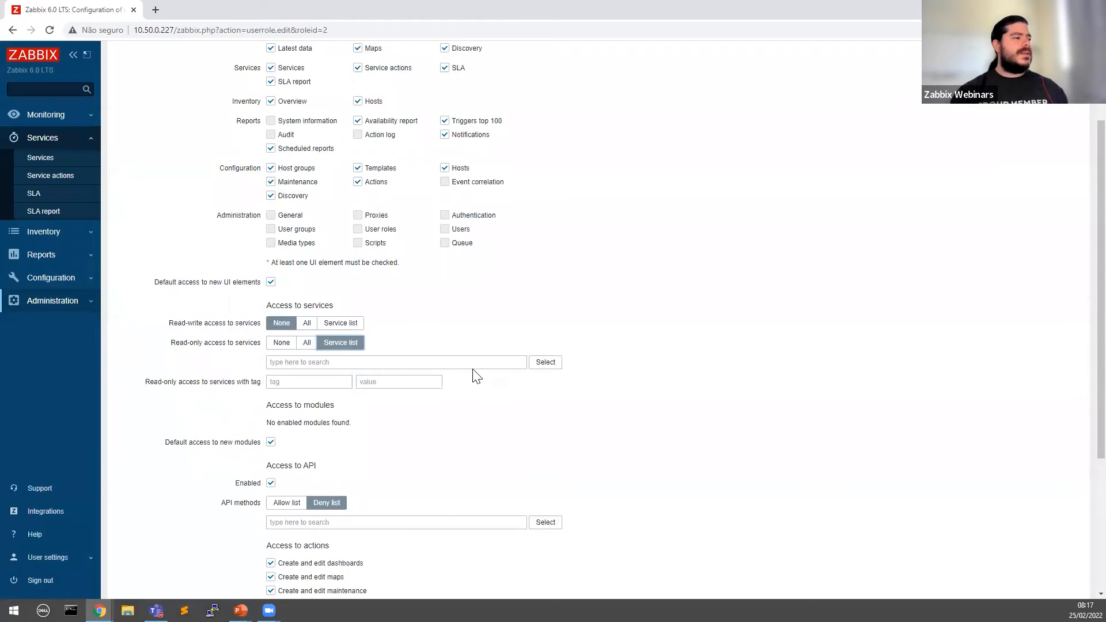
left_click_drag(171, 344, 246, 343)
left_click(547, 362)
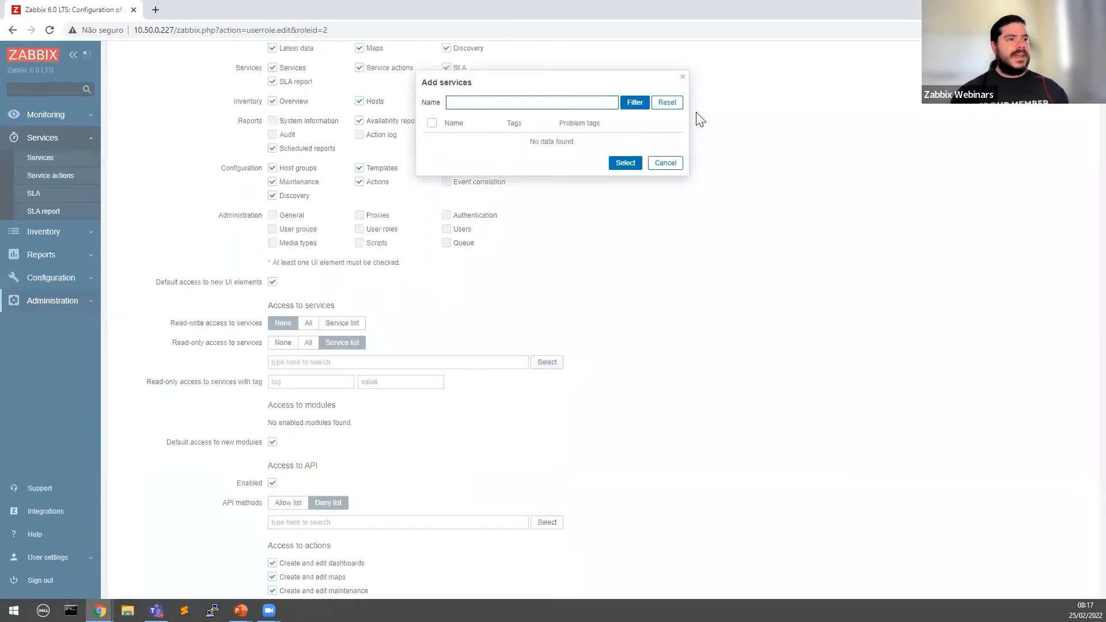
left_click(682, 77)
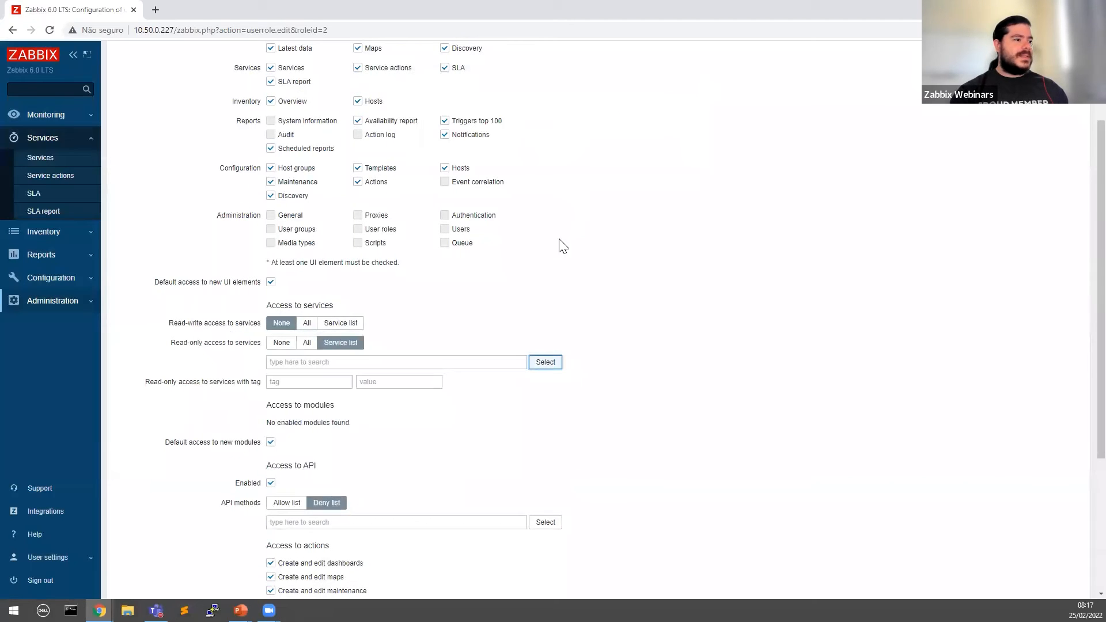
Step: Set read-only services access to None and review the section below
left_click(282, 342)
scroll(336, 423, "down", 2)
left_click_drag(266, 252, 387, 251)
left_click(427, 267)
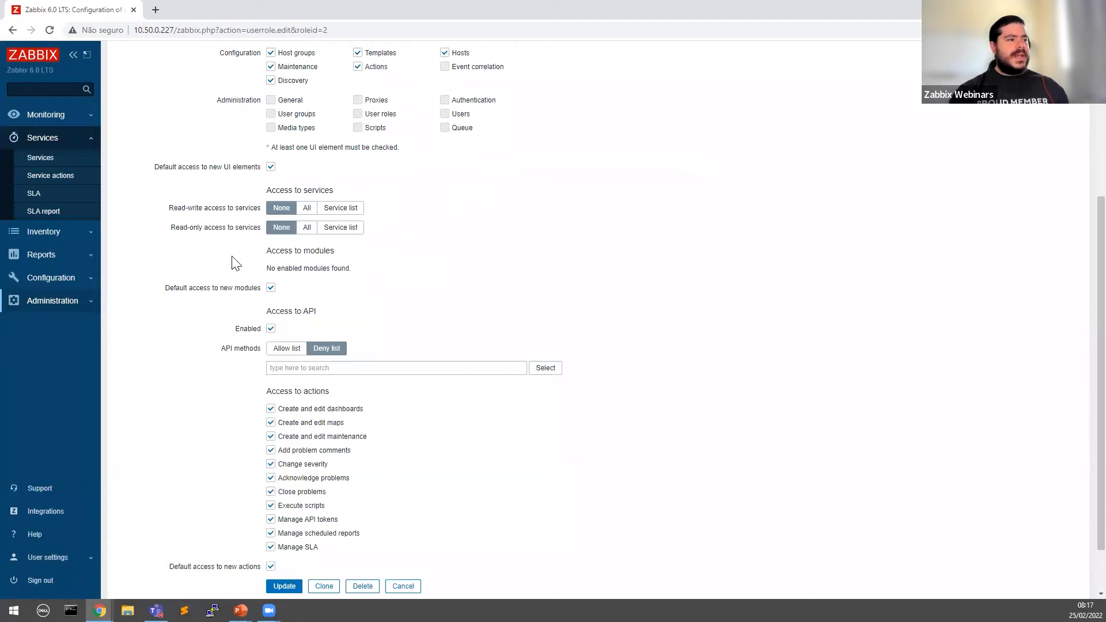
left_click_drag(270, 268, 437, 274)
left_click(374, 269)
left_click(428, 272)
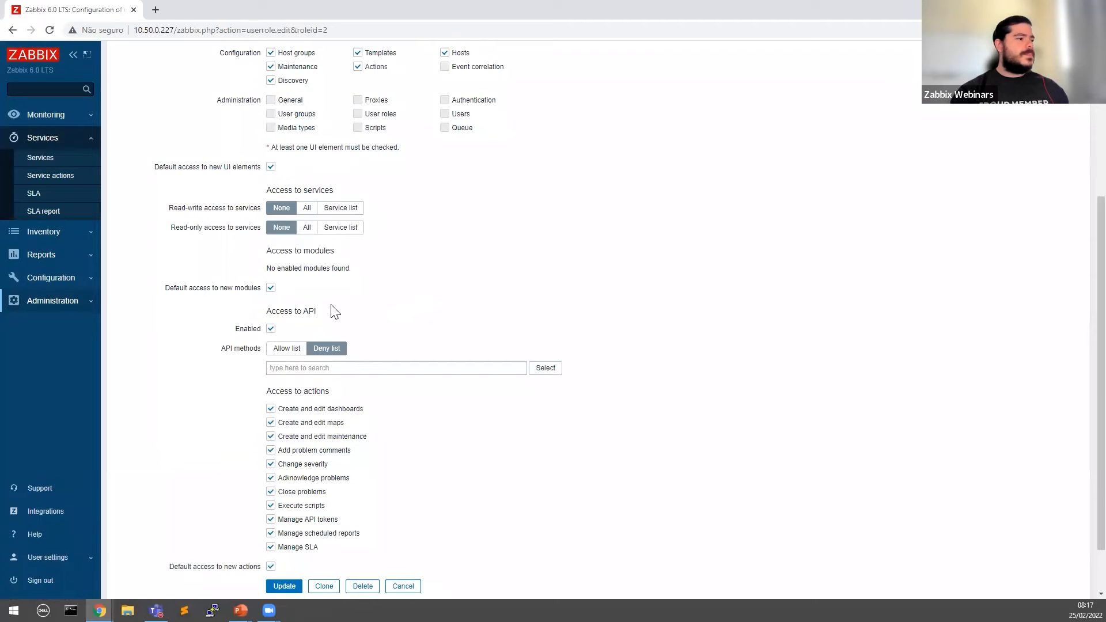
scroll(289, 307, "down", 1)
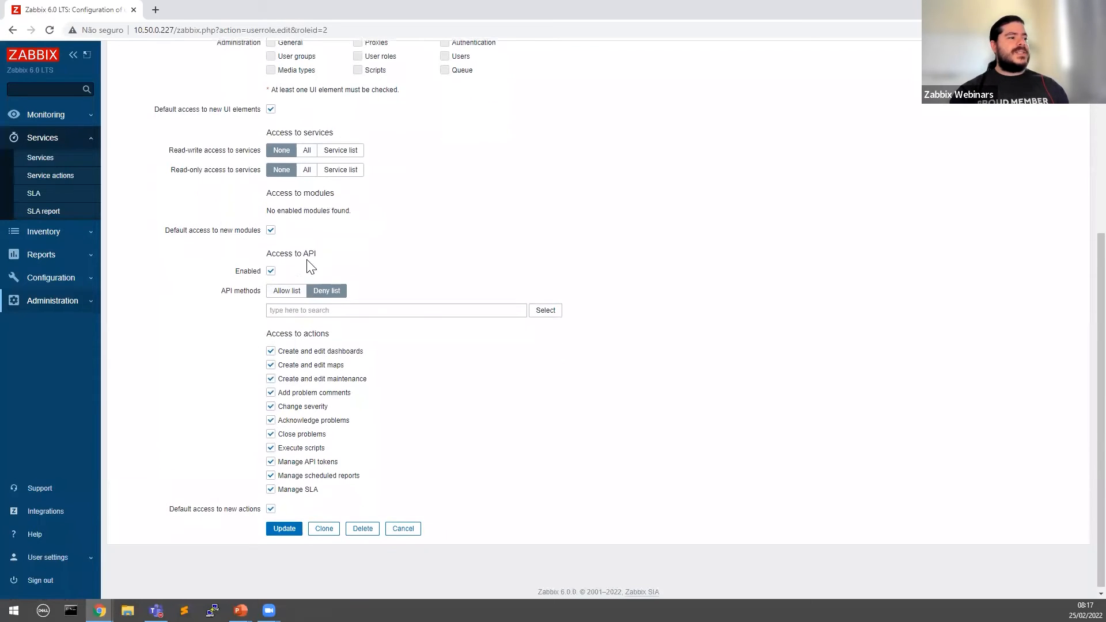
left_click_drag(265, 254, 387, 257)
left_click(286, 278)
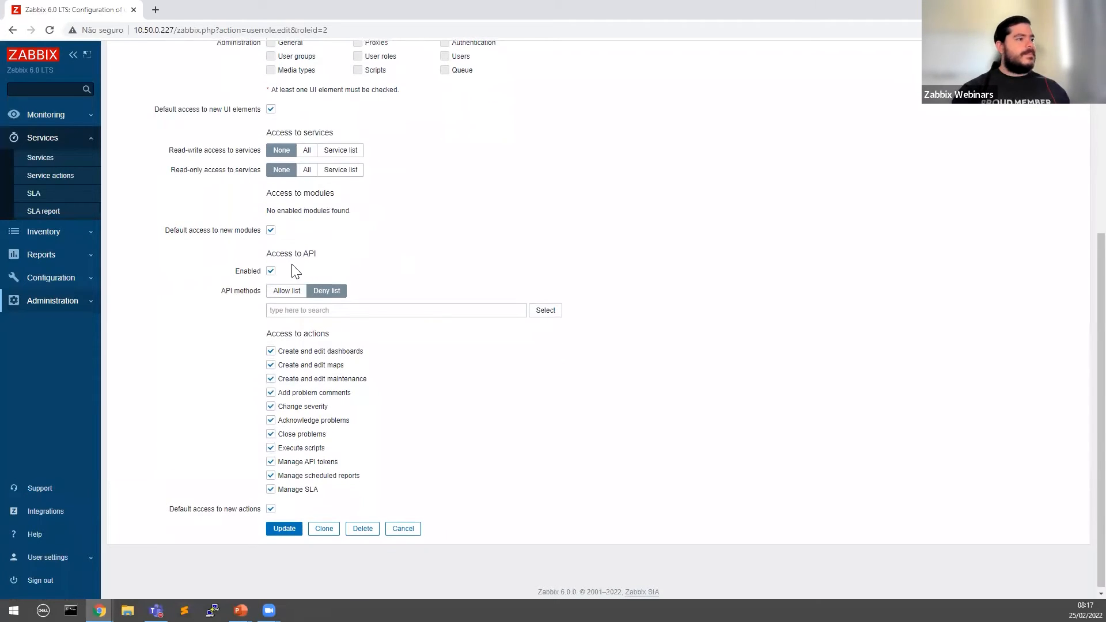
left_click(271, 272)
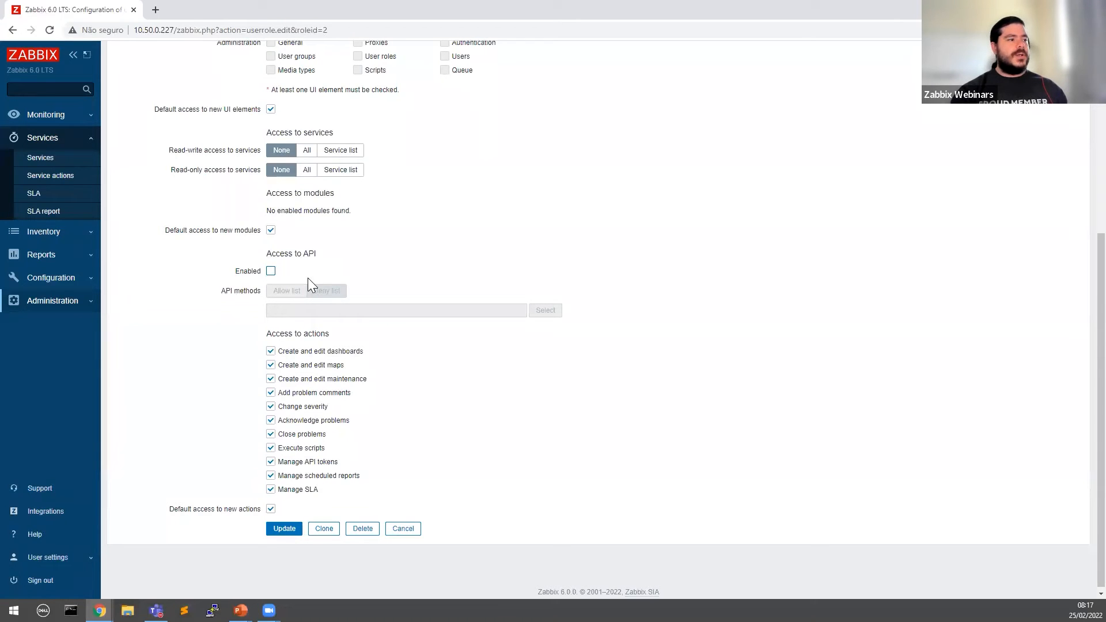
left_click_drag(269, 254, 342, 255)
left_click(344, 255)
left_click(270, 270)
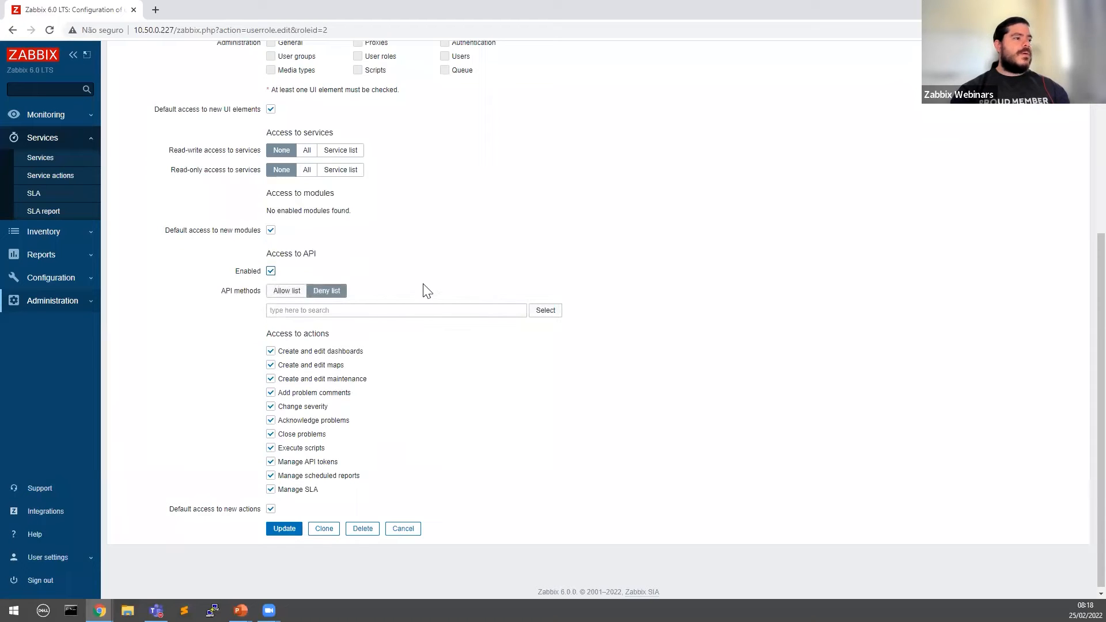
left_click(322, 311)
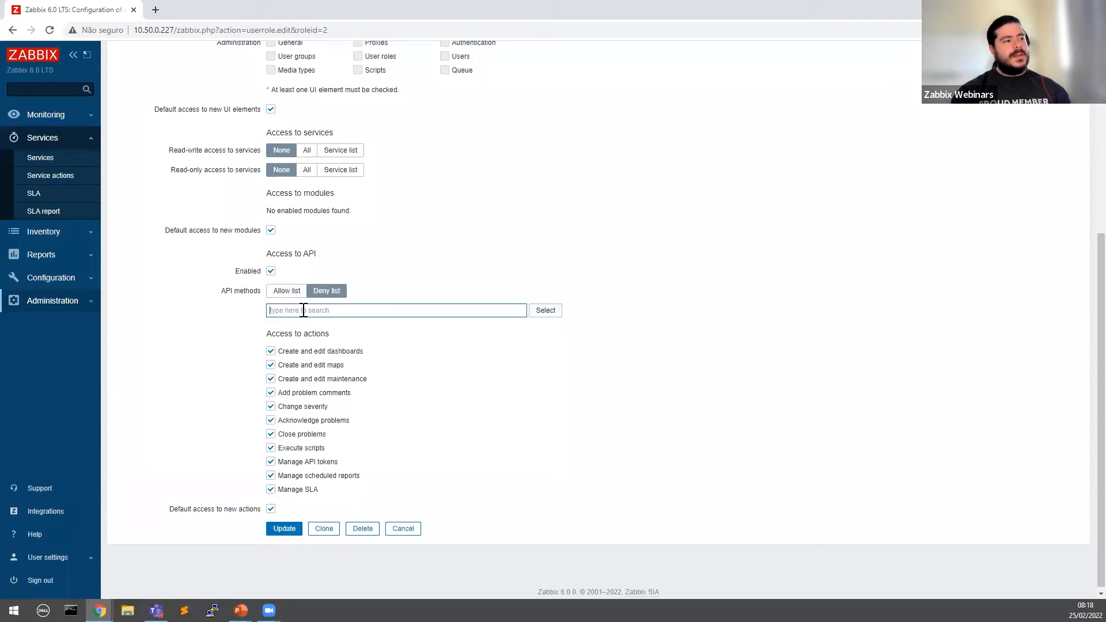
left_click(549, 315)
left_click(548, 315)
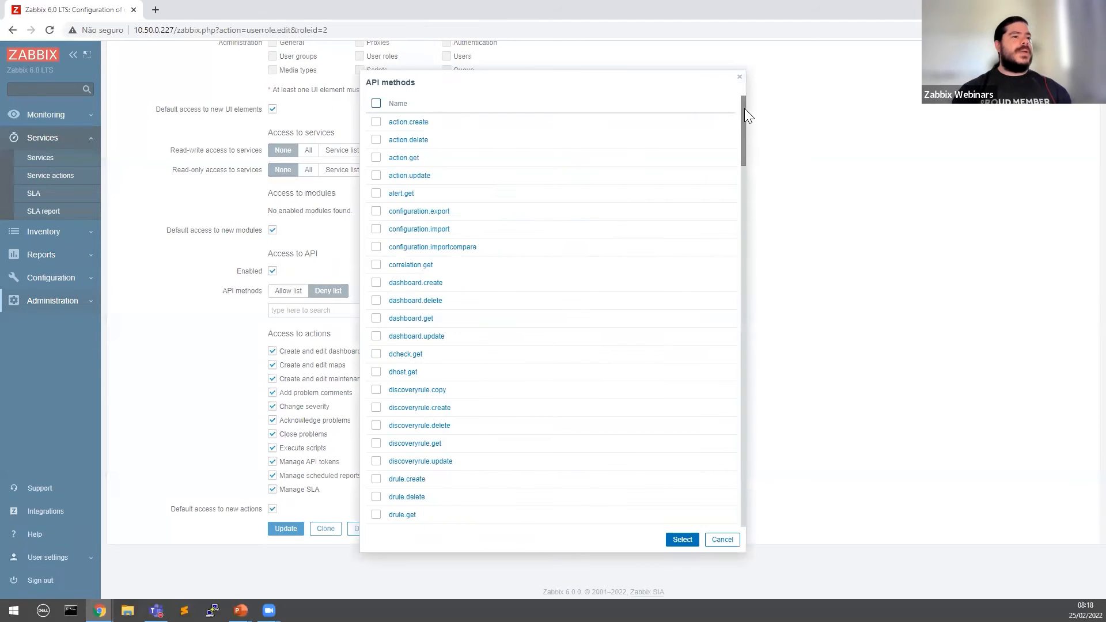
left_click_drag(742, 108, 733, 75)
left_click(739, 77)
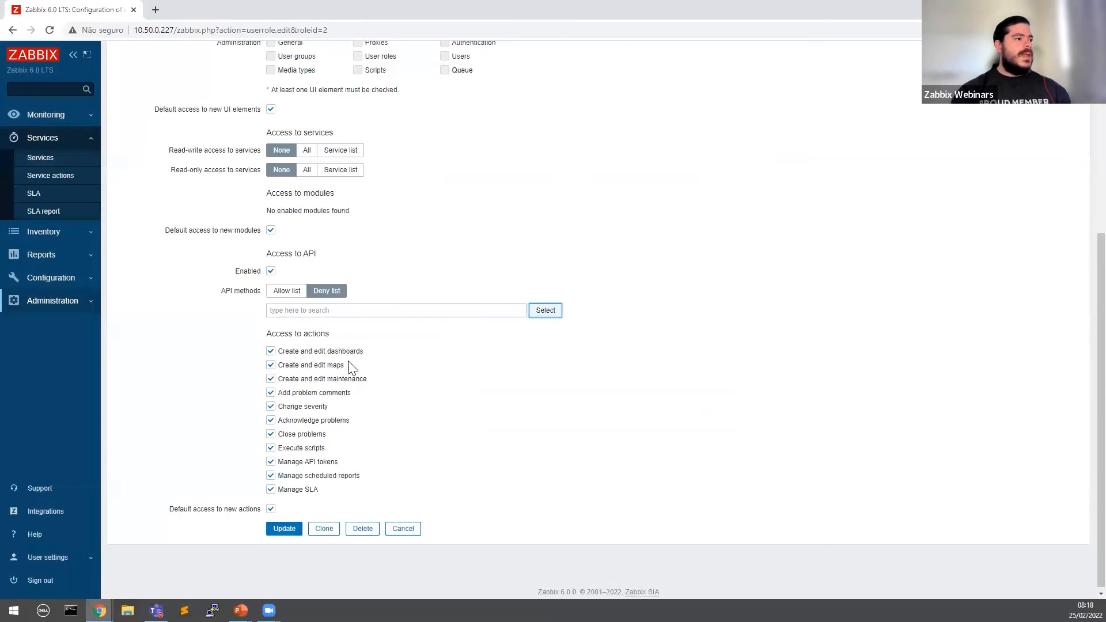
left_click(541, 315)
left_click(376, 122)
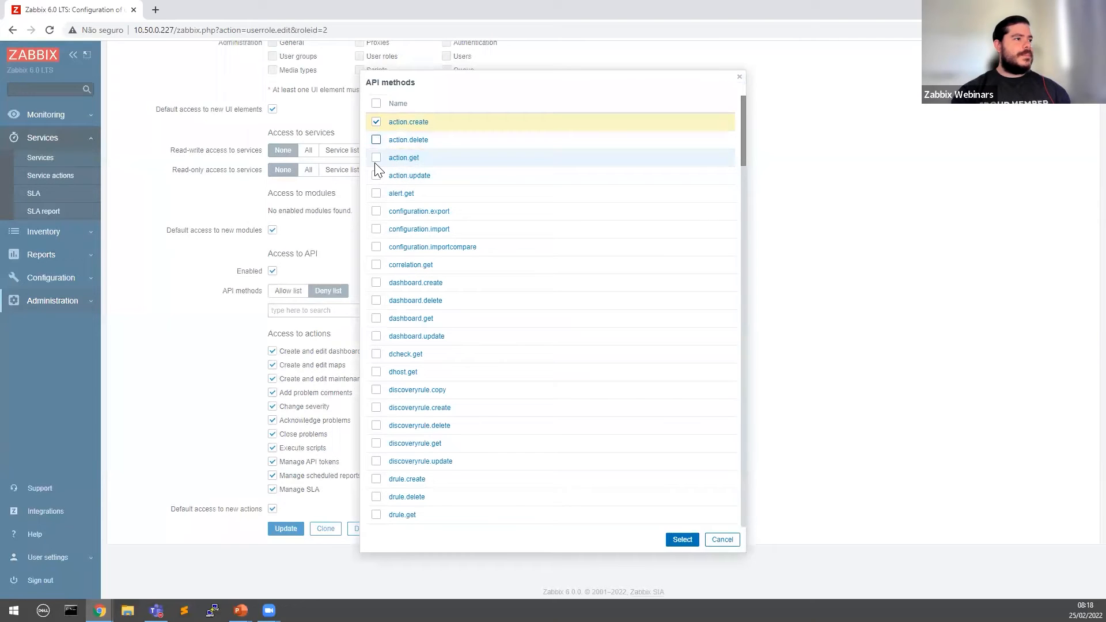
left_click(376, 140)
left_click(376, 158)
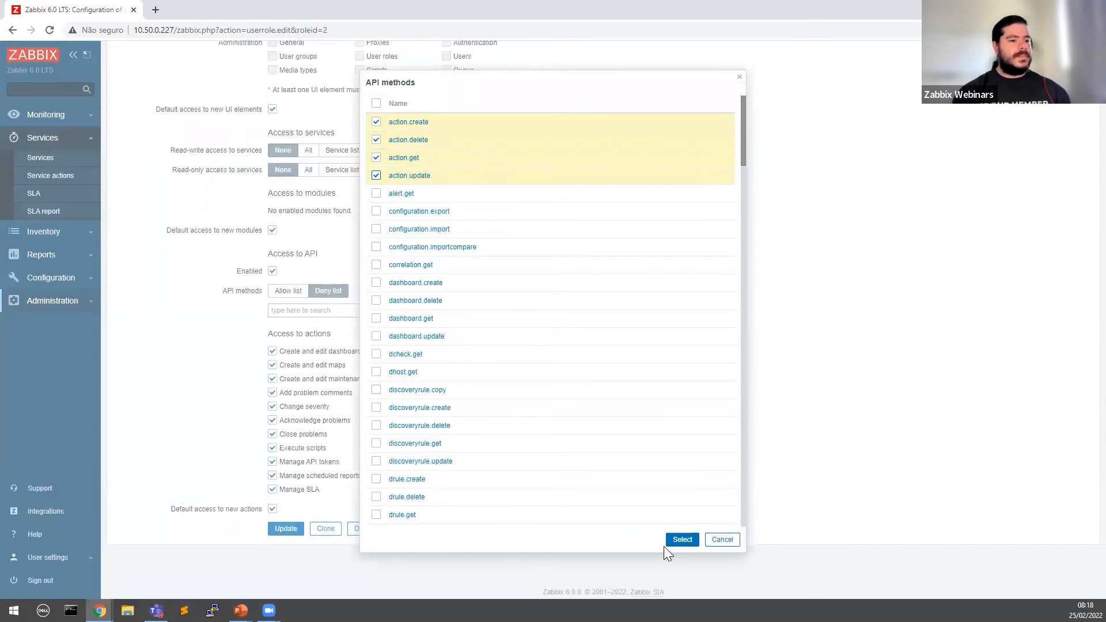
left_click(667, 544)
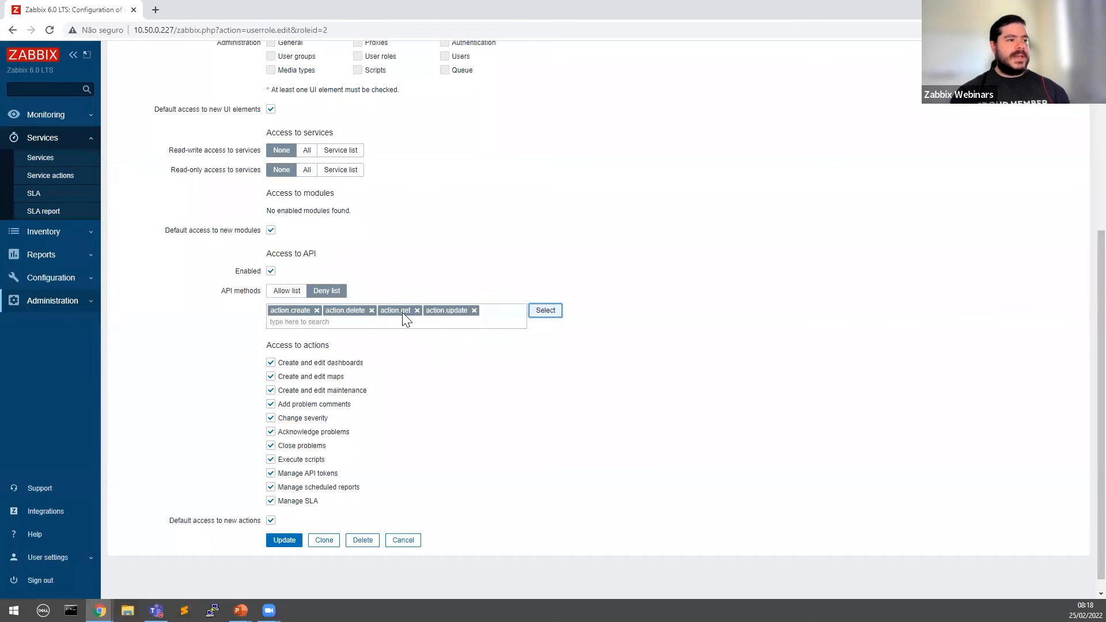
left_click(288, 293)
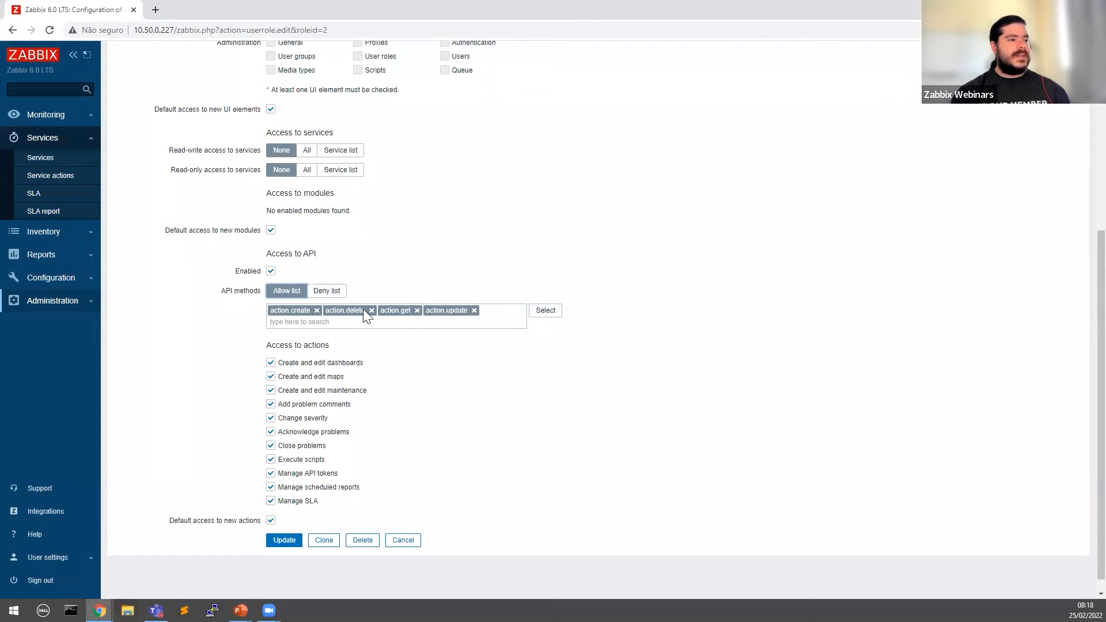
left_click(316, 310)
left_click(317, 310)
left_click(308, 311)
left_click(317, 311)
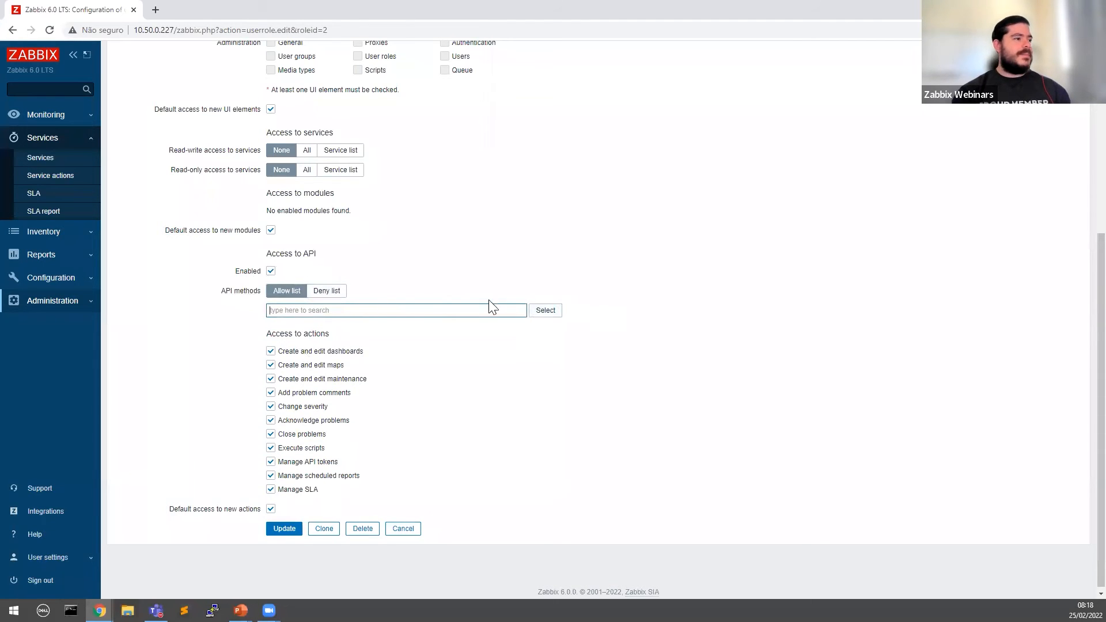
left_click(544, 311)
scroll(606, 230, "down", 10)
scroll(608, 235, "down", 20)
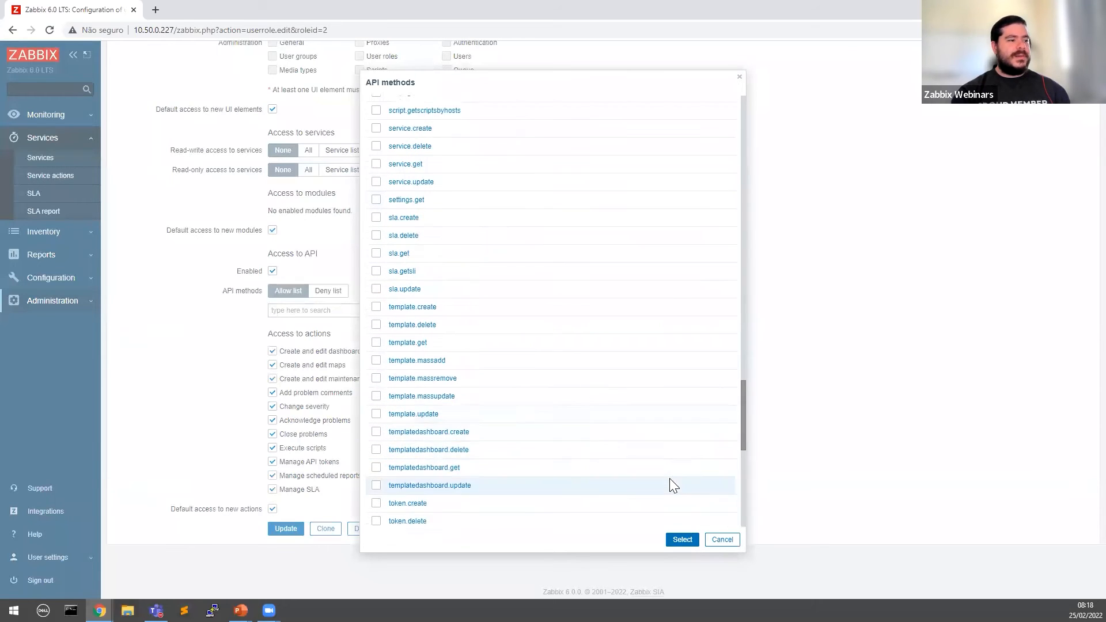
left_click(732, 538)
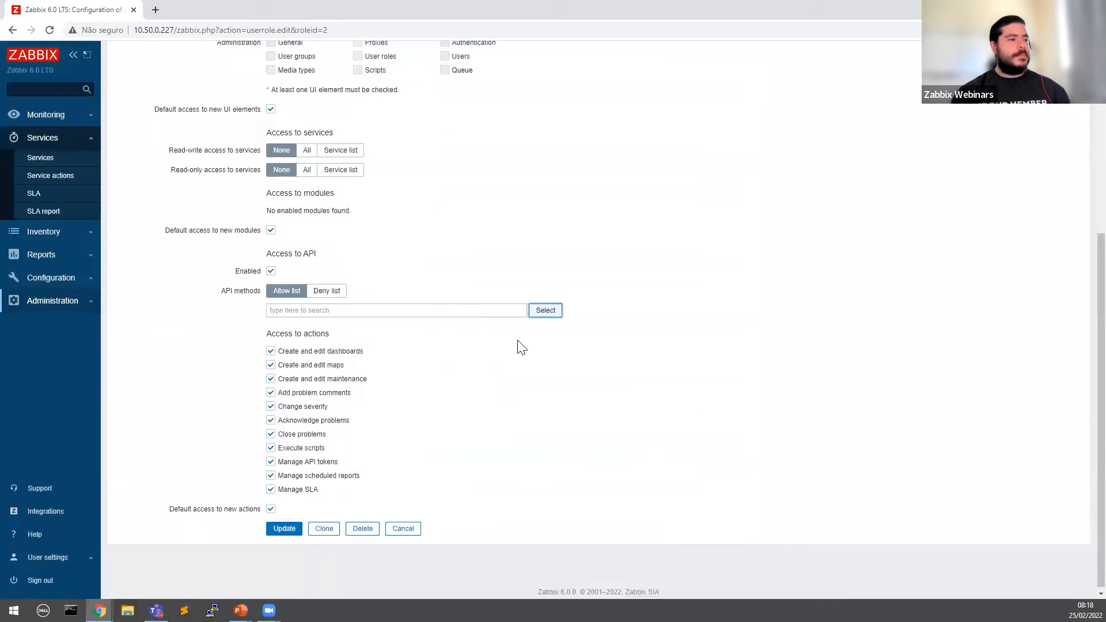
left_click(333, 292)
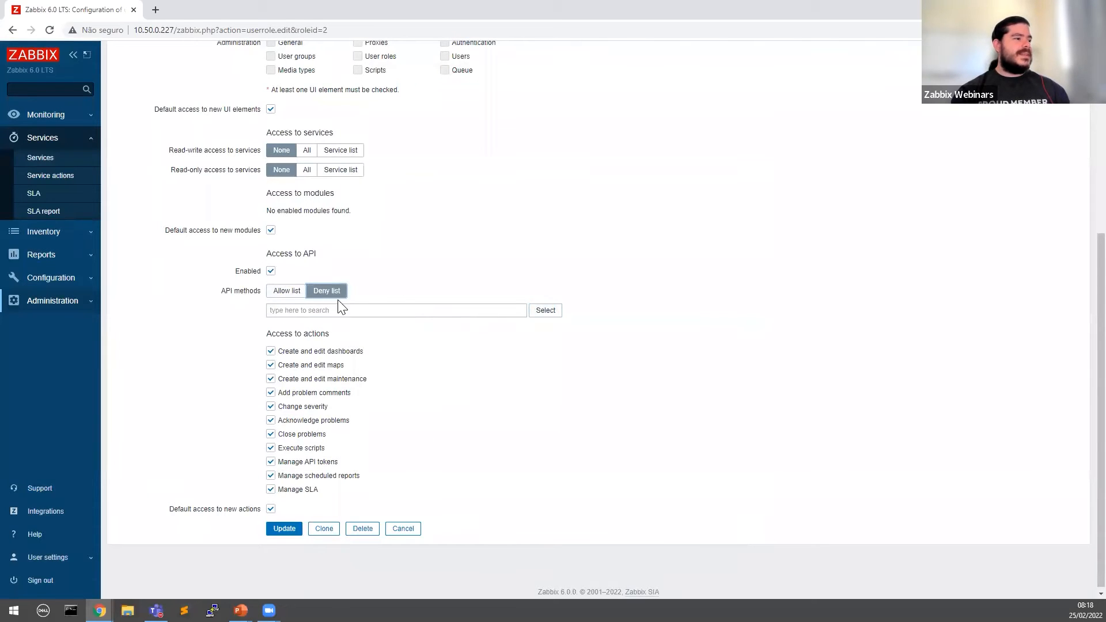
left_click(280, 310)
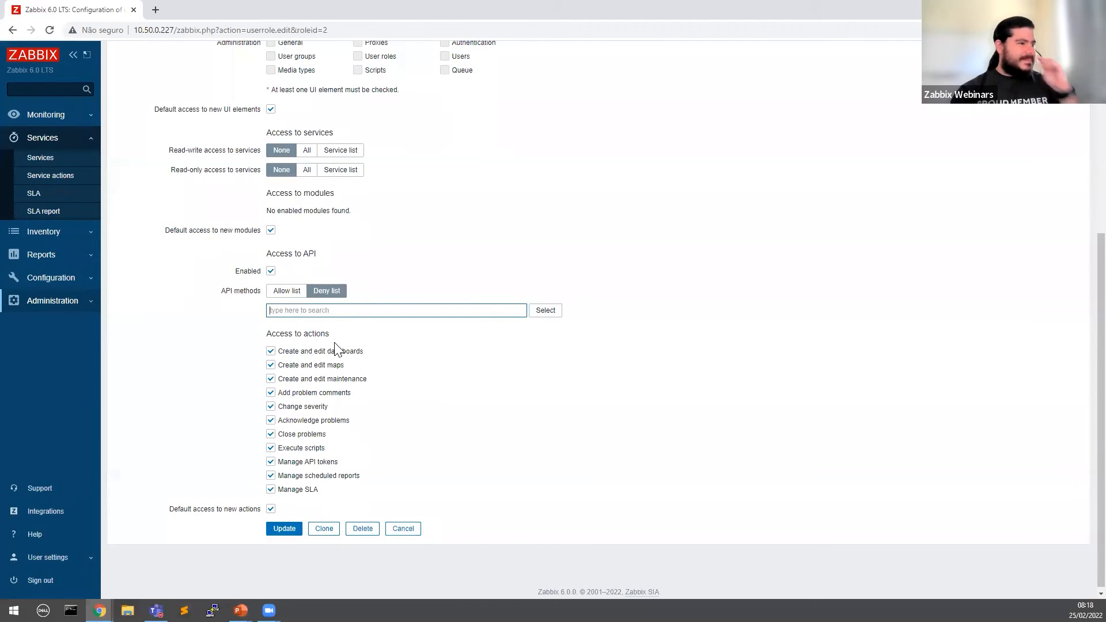
left_click(277, 333)
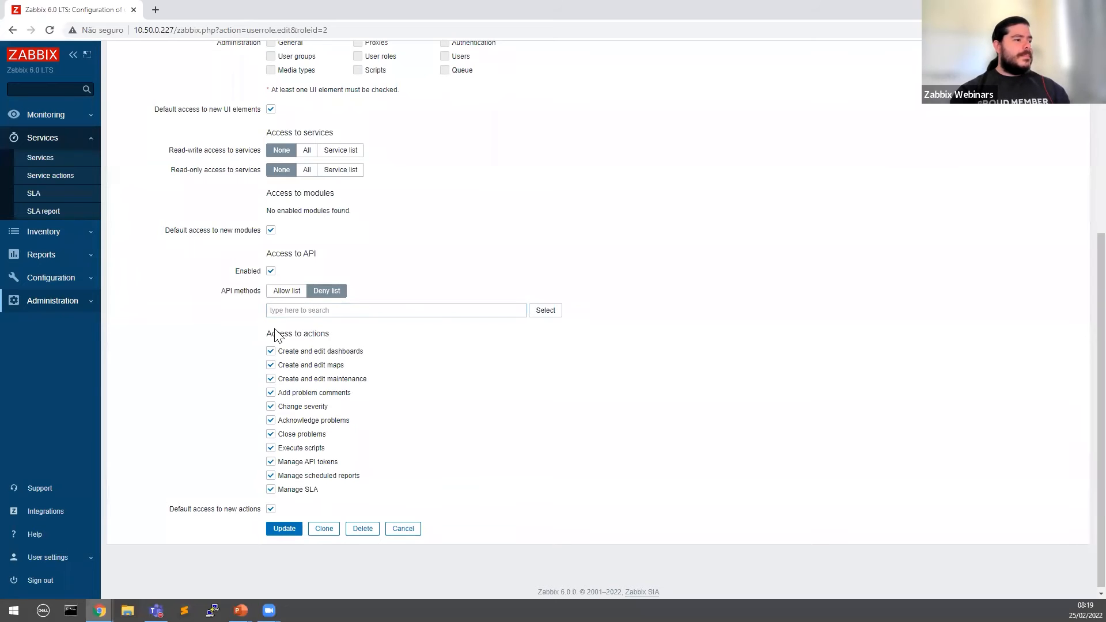
Step: Untick editing dashboards, maps and maintenance, problem comments, severity changes and acknowledging
left_click_drag(271, 335, 391, 335)
left_click(383, 339)
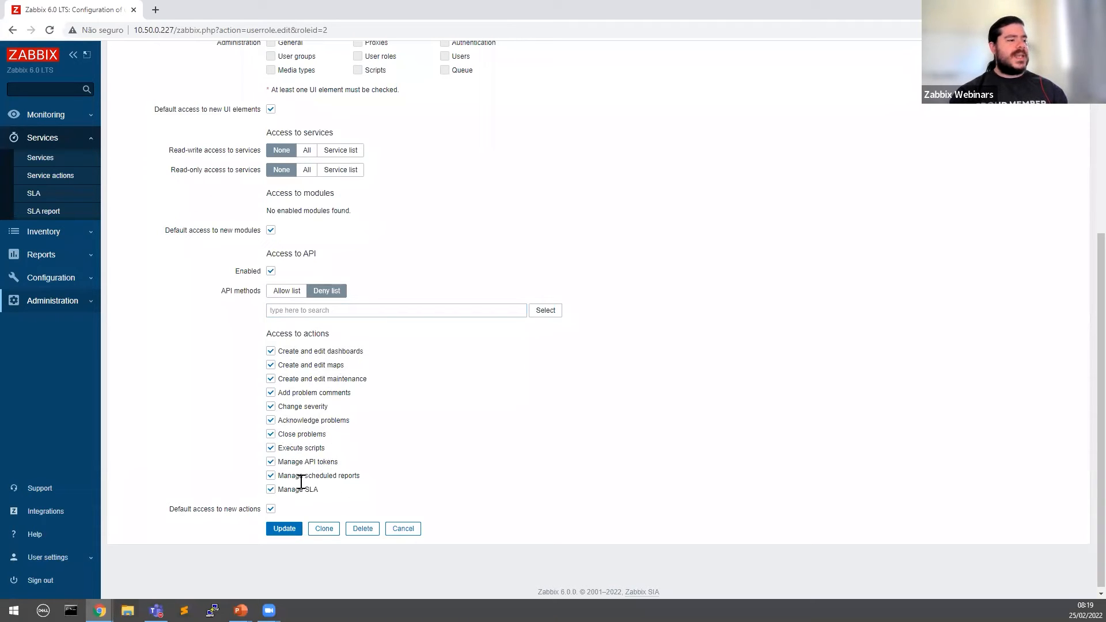
left_click(270, 351)
left_click(271, 364)
left_click(271, 379)
left_click(271, 393)
left_click(271, 406)
left_click(271, 420)
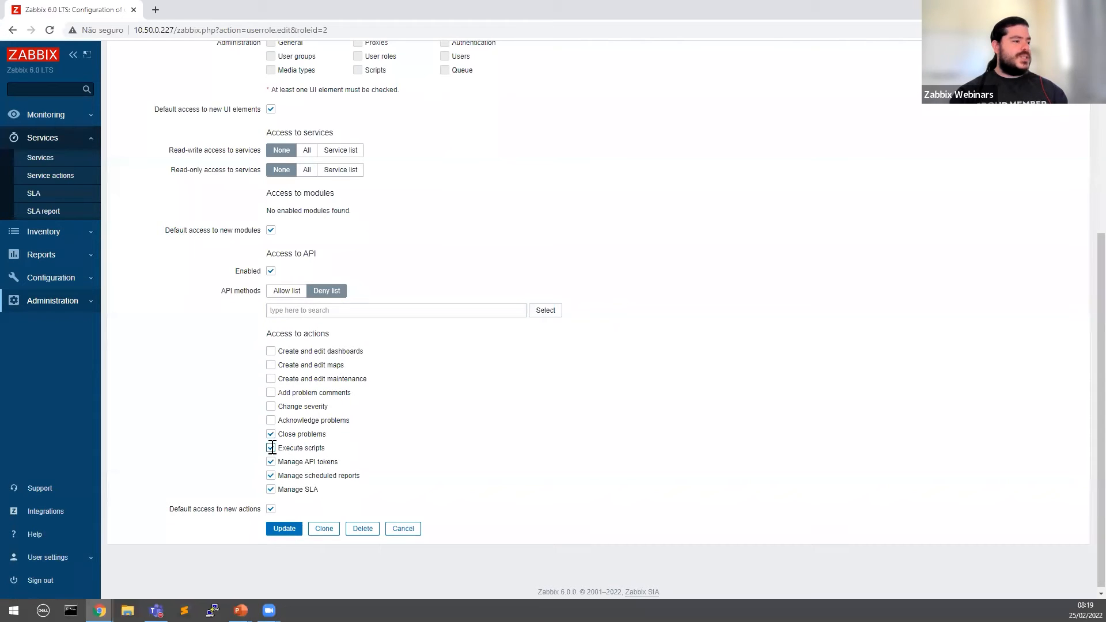
Step: Re-allow acknowledging problems, changing problem severity and adding problem comments
left_click(271, 419)
left_click(271, 393)
left_click(271, 378)
Step: Re-allow maintenance and map editing, then discard the role edits back to the roles list
left_click(270, 364)
left_click(271, 351)
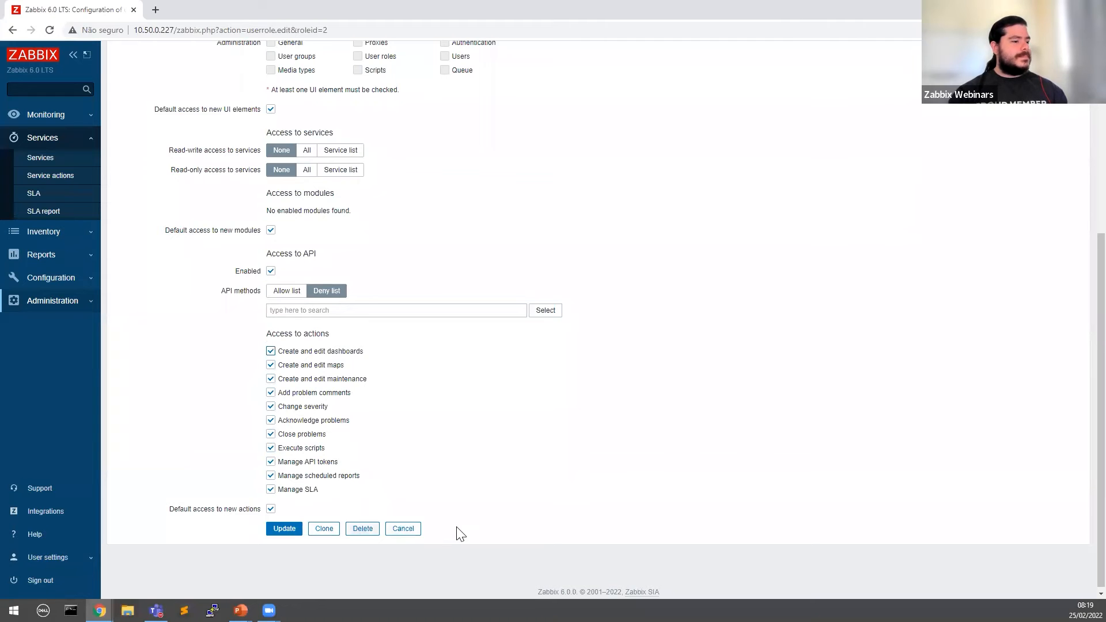
left_click(405, 529)
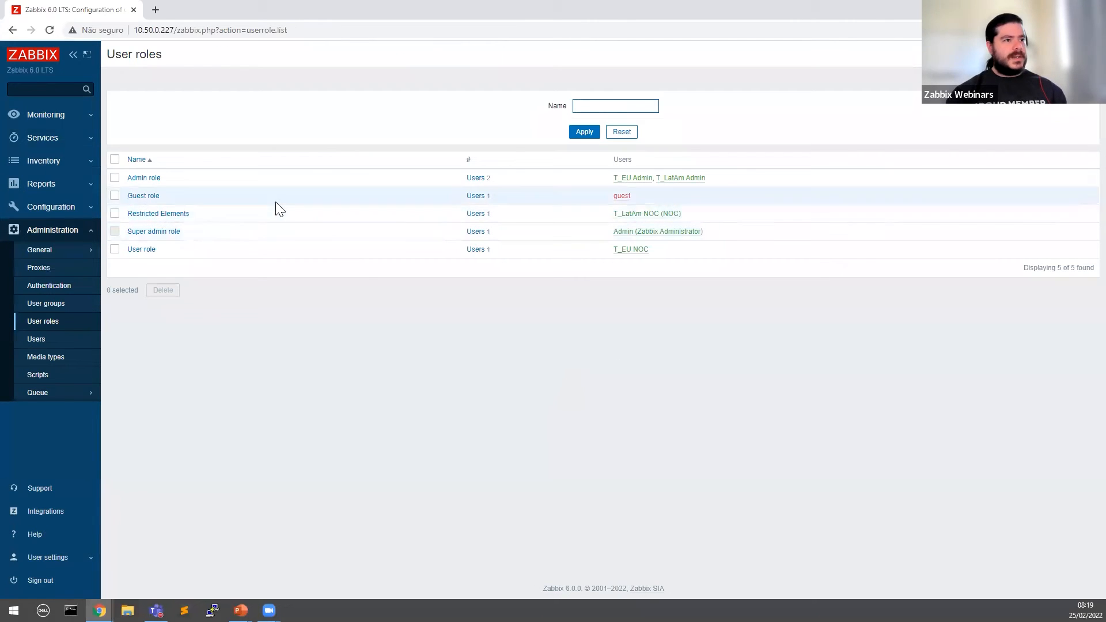
Step: Open the Users list, then switch to the browser window showing the Zabbix login page
left_click(67, 230)
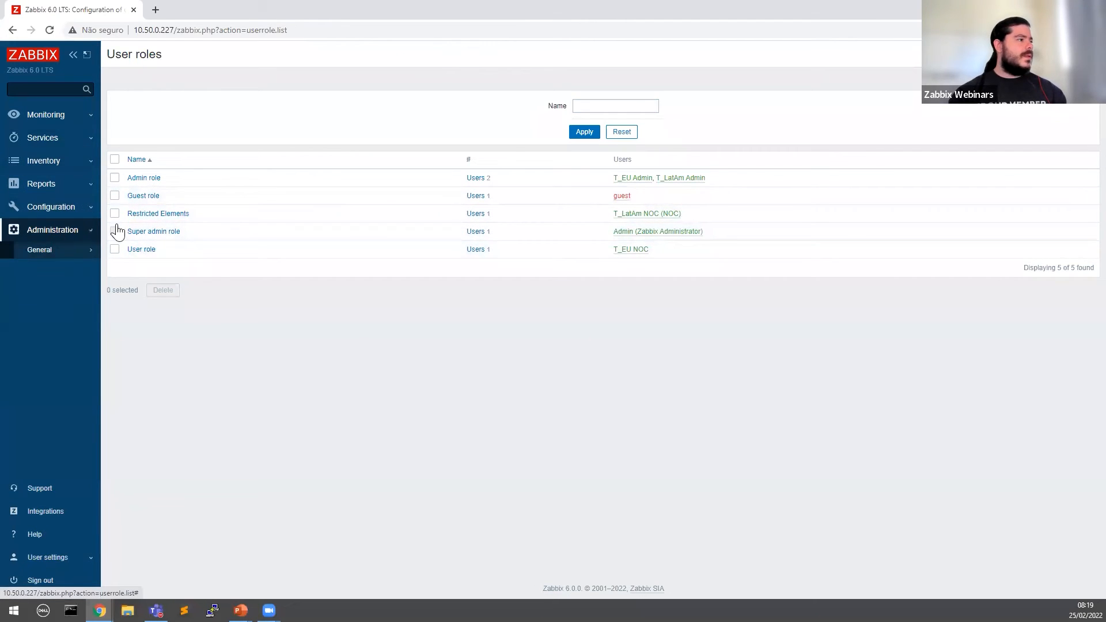
left_click(47, 234)
left_click(51, 339)
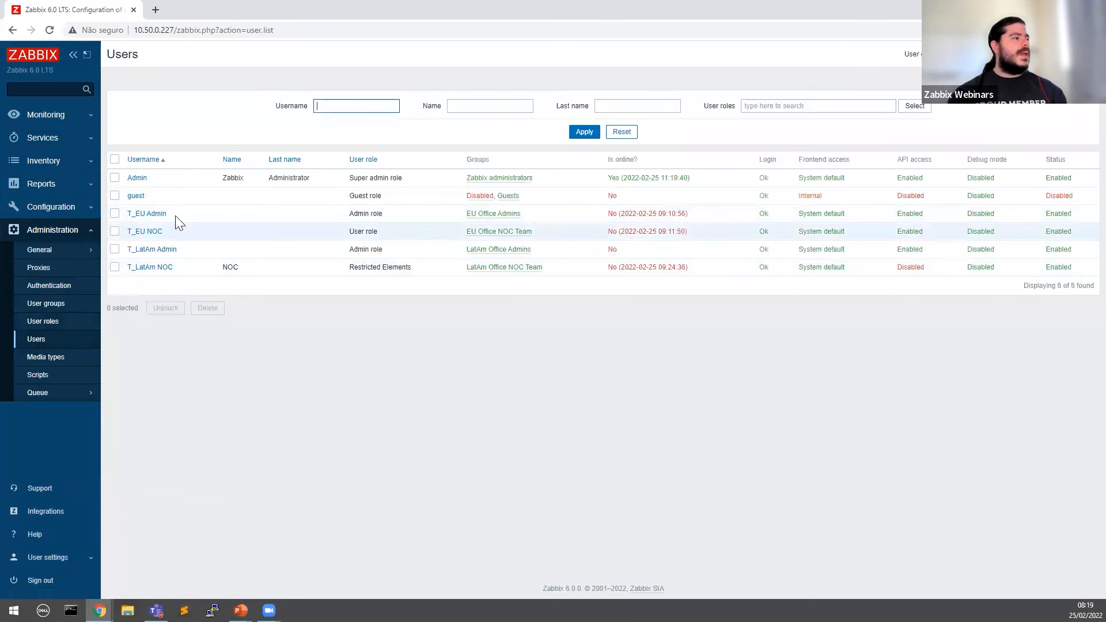
left_click_drag(169, 215, 130, 214)
key("ctrl+c")
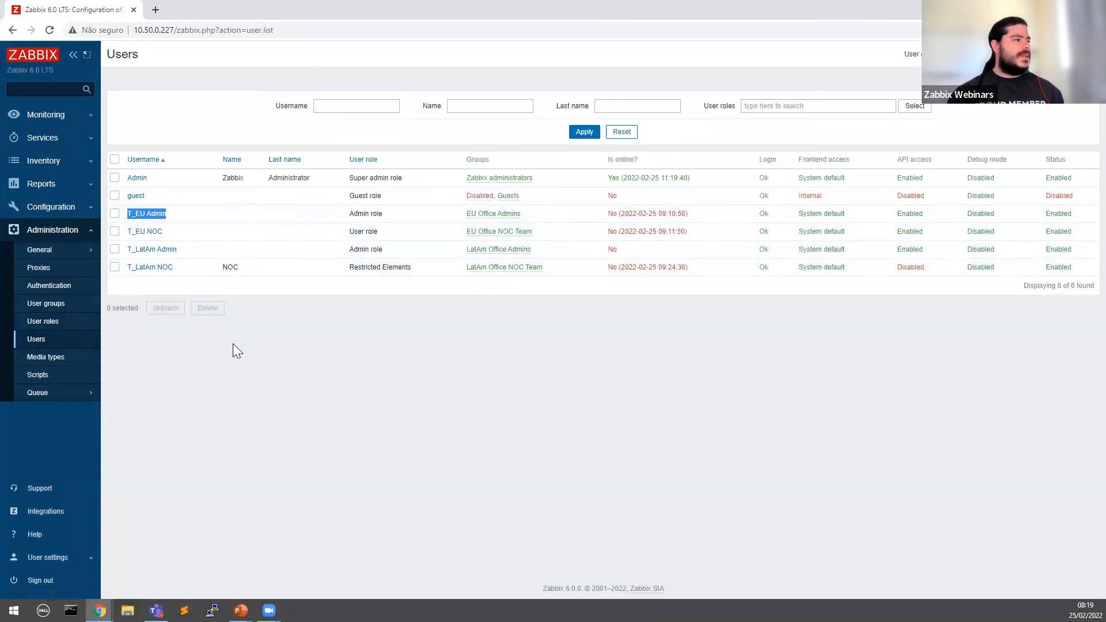
left_click(99, 610)
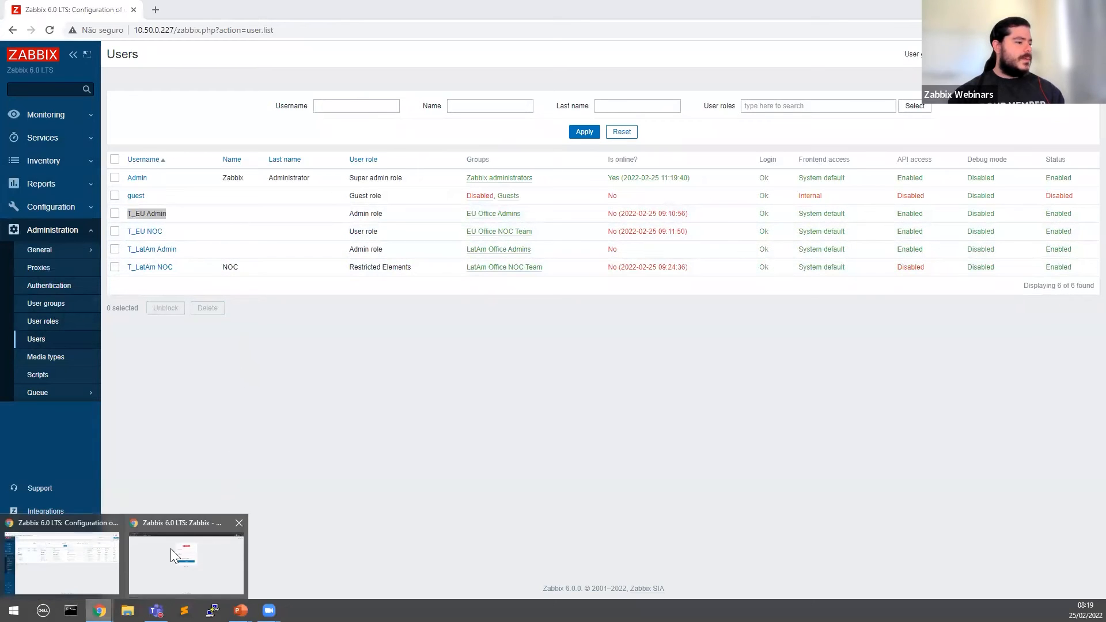
left_click(170, 549)
Step: Log in to Zabbix with the EU Office admin username and password
left_click(522, 195)
key("ctrl+v")
left_click(540, 224)
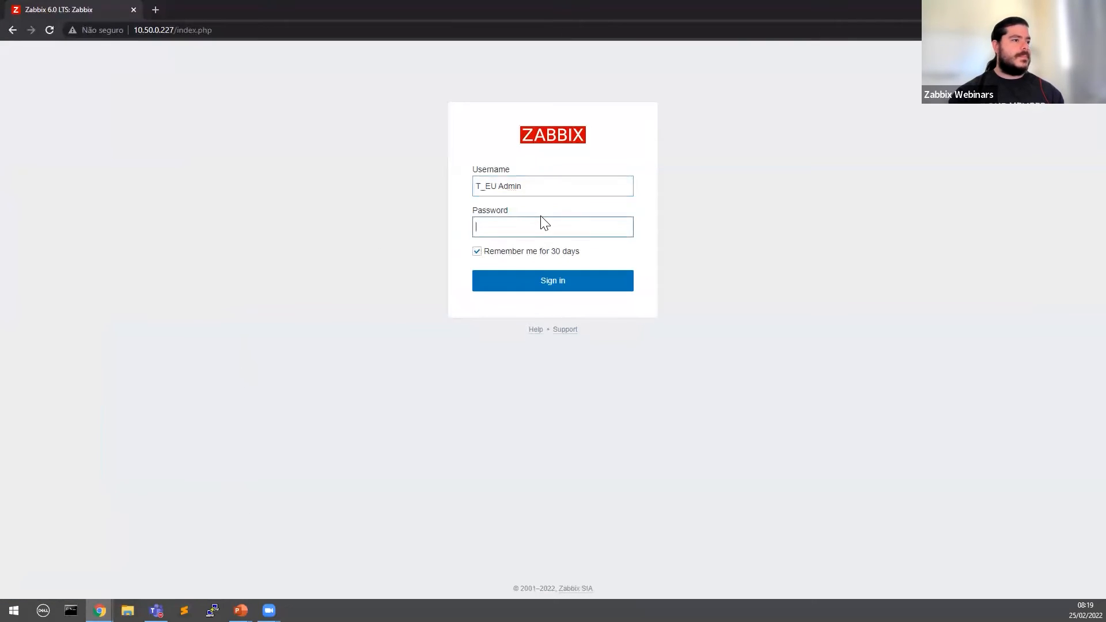
key("Return")
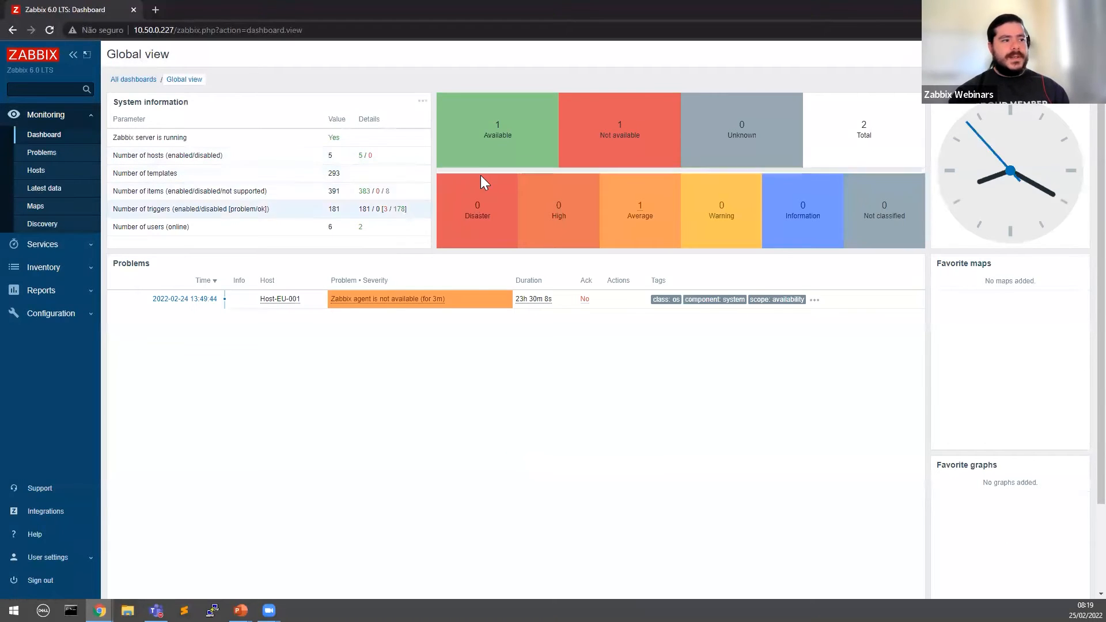
Step: Open Configuration > Hosts and check that only Host-EU-001 and Host-EU-002 are listed
left_click(74, 318)
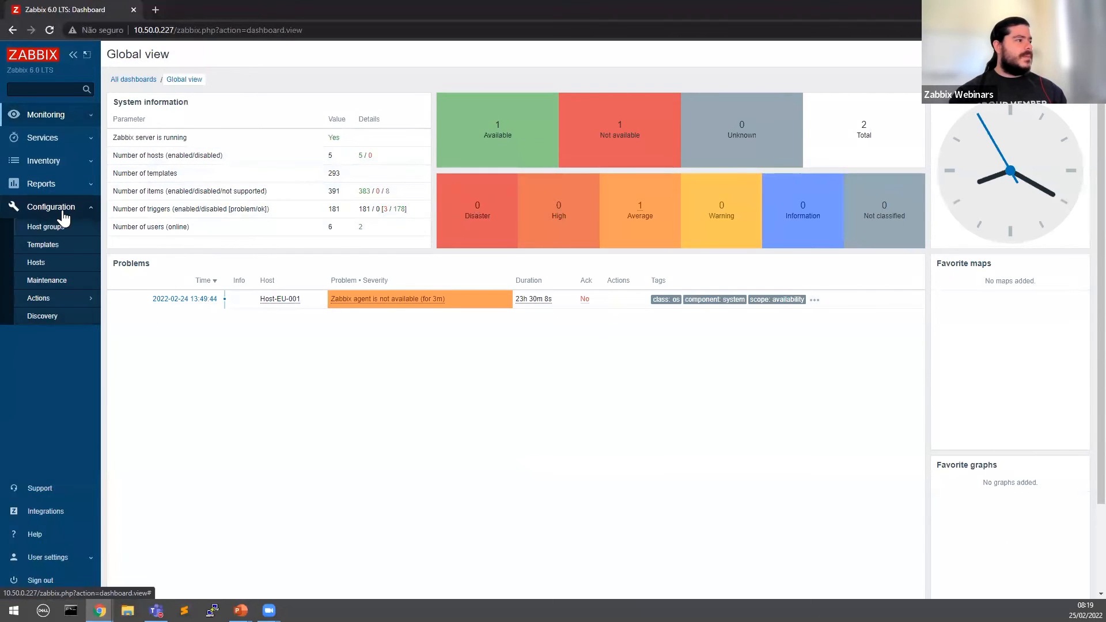
left_click(64, 209)
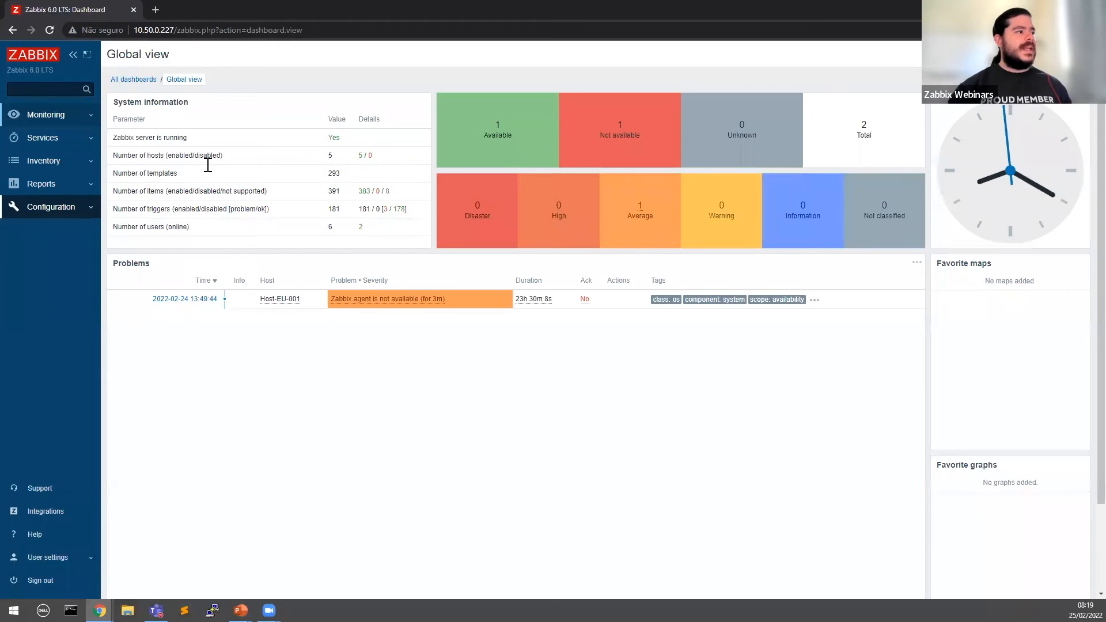
left_click(65, 191)
left_click(74, 159)
left_click(75, 238)
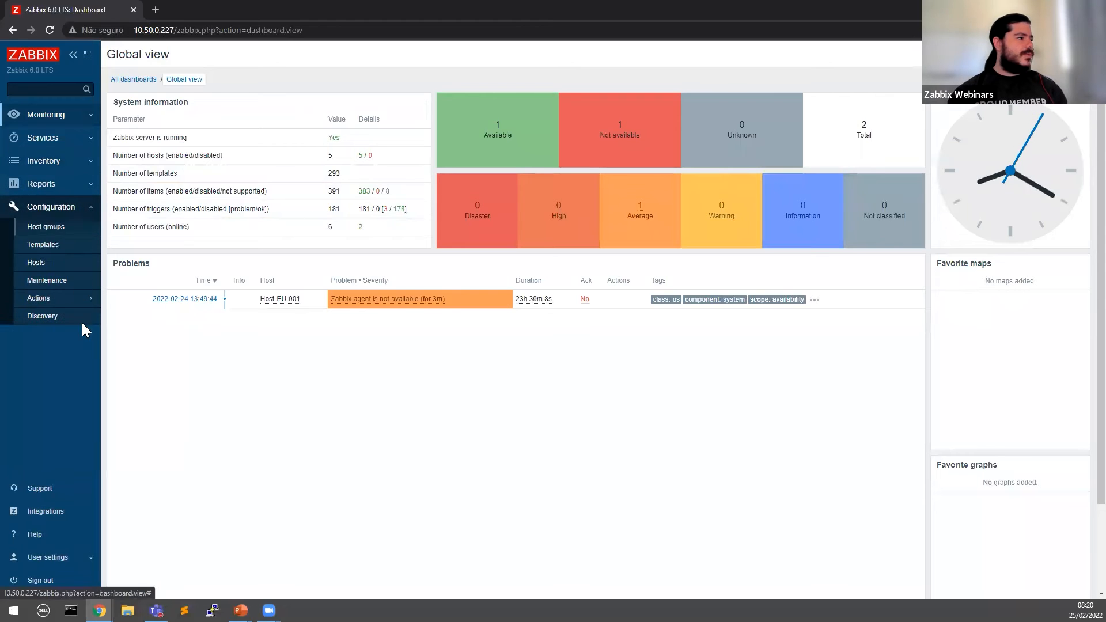
left_click(62, 263)
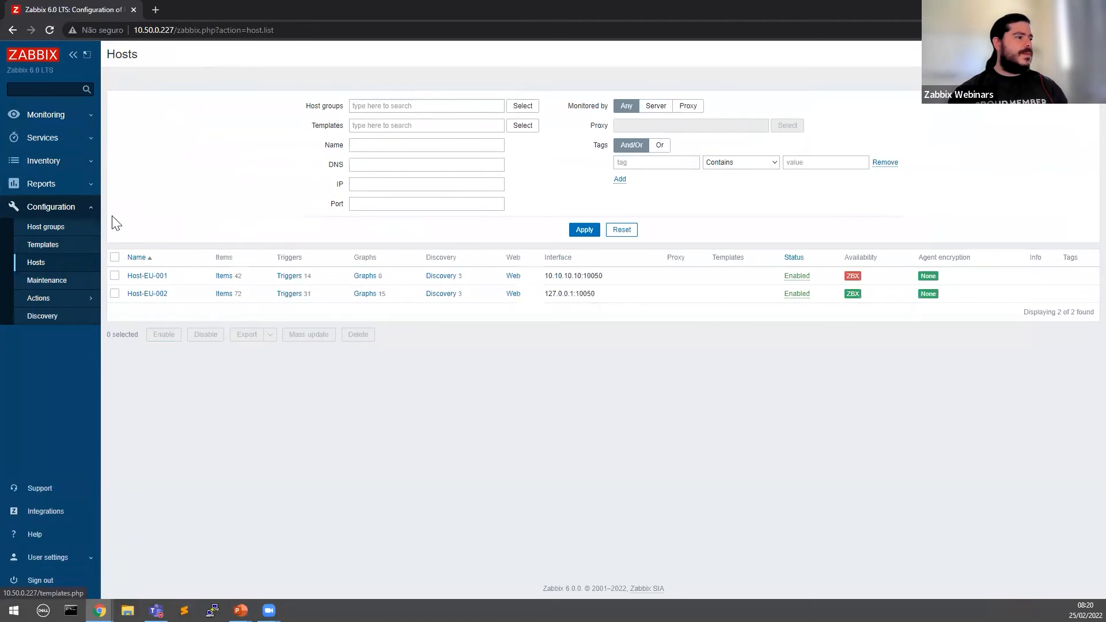
left_click(68, 208)
left_click(69, 208)
left_click(69, 208)
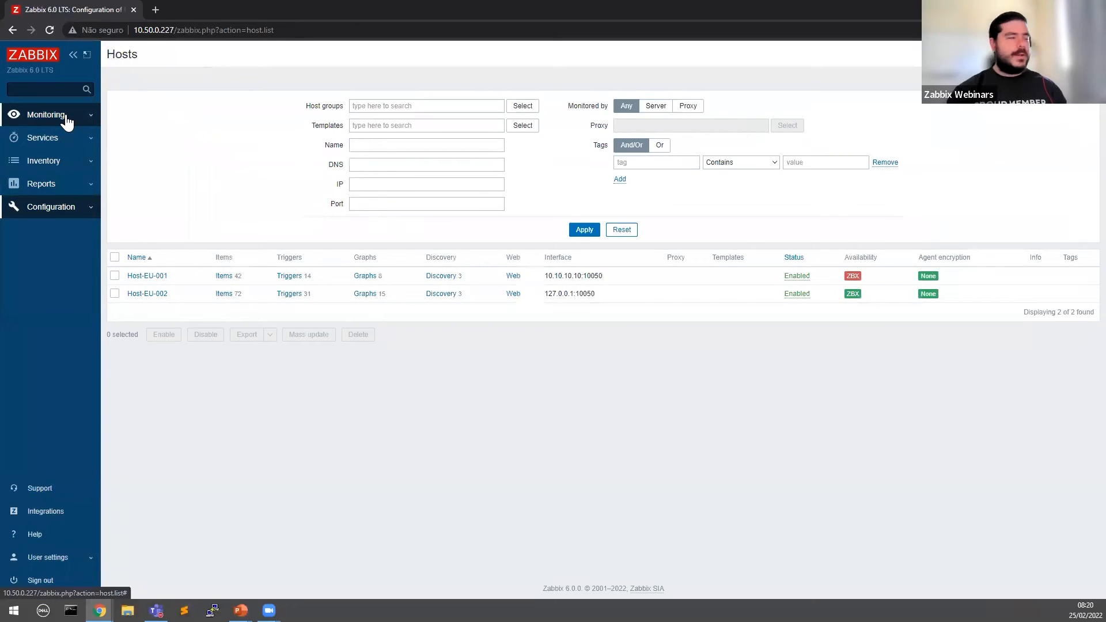
Step: Check the Configuration > Discovery rules and the Monitoring > Discovery status pages
left_click(60, 140)
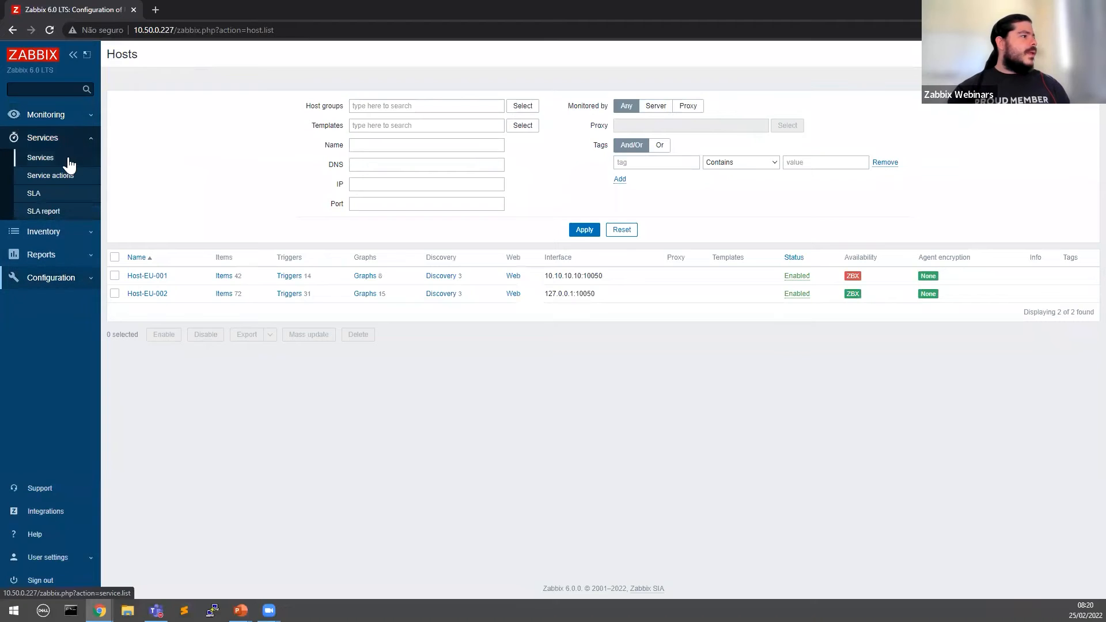
left_click(56, 237)
left_click(71, 246)
left_click(60, 280)
left_click(69, 320)
left_click(65, 117)
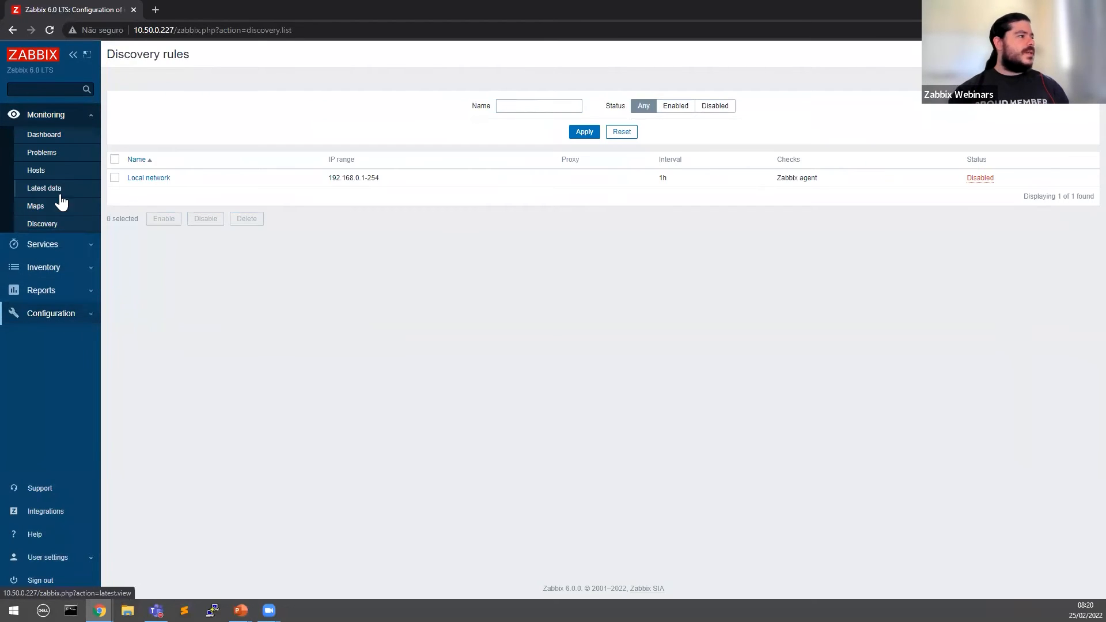
left_click(92, 224)
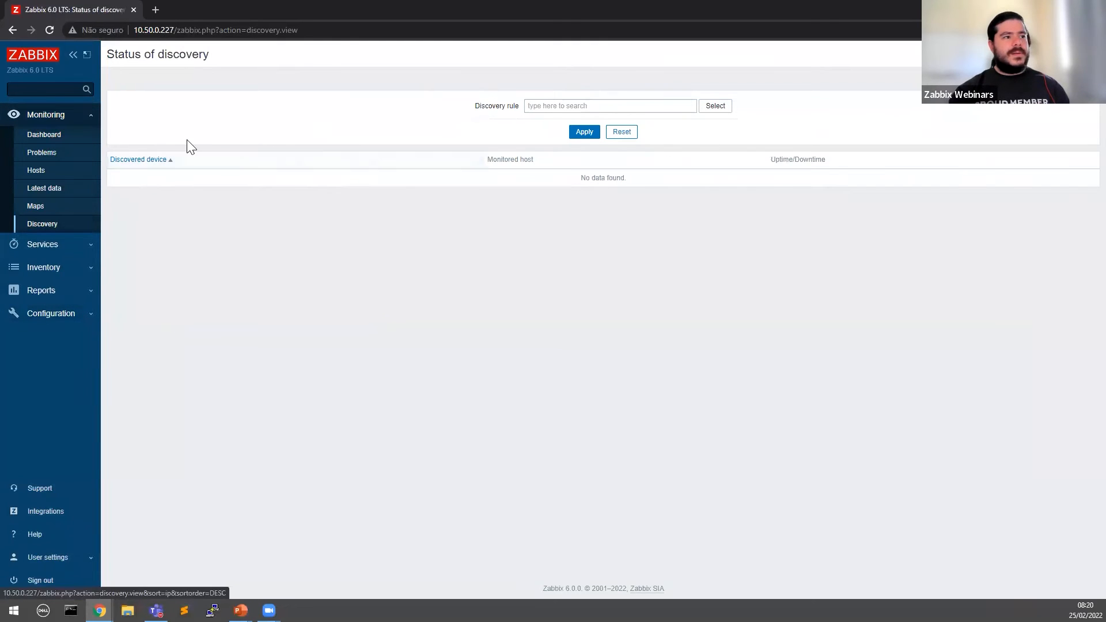
Step: Check Problems, then return to the Global view dashboard showing Host-EU-001's agent problem
left_click(58, 138)
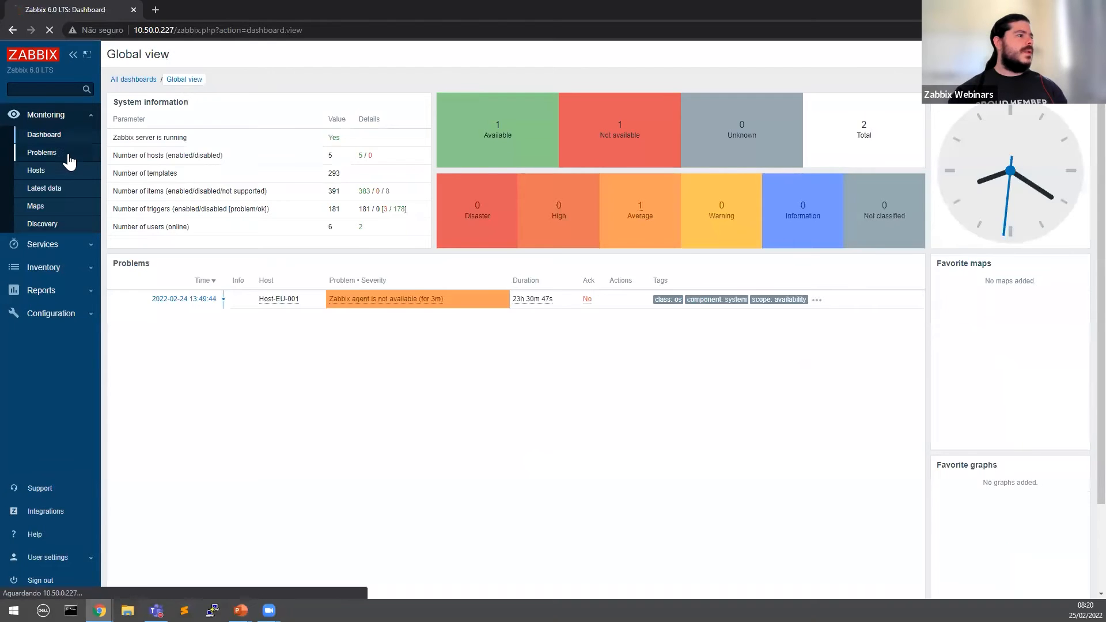
left_click(67, 153)
left_click(55, 138)
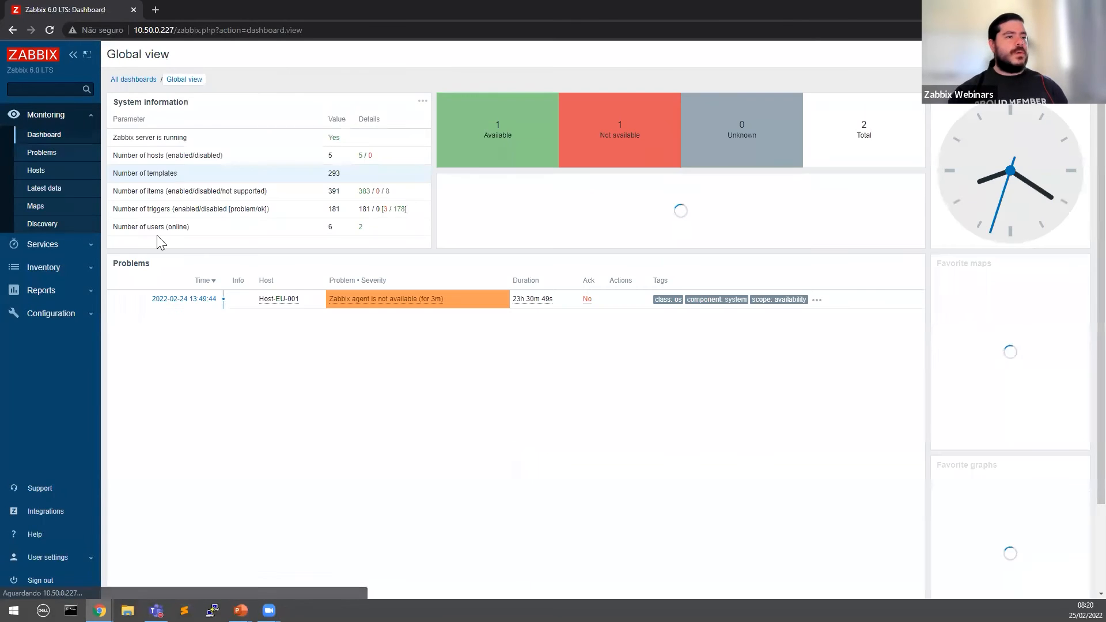
Step: Sign out of the EU admin session and copy the T_EU NOC username from Users
left_click(51, 583)
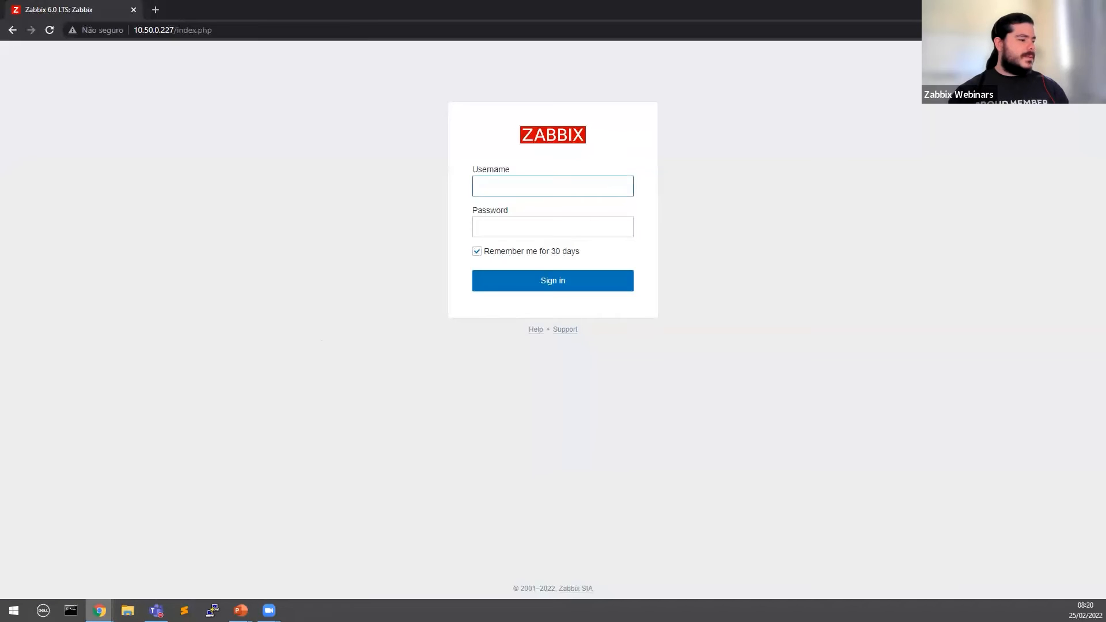
left_click(100, 610)
left_click(95, 563)
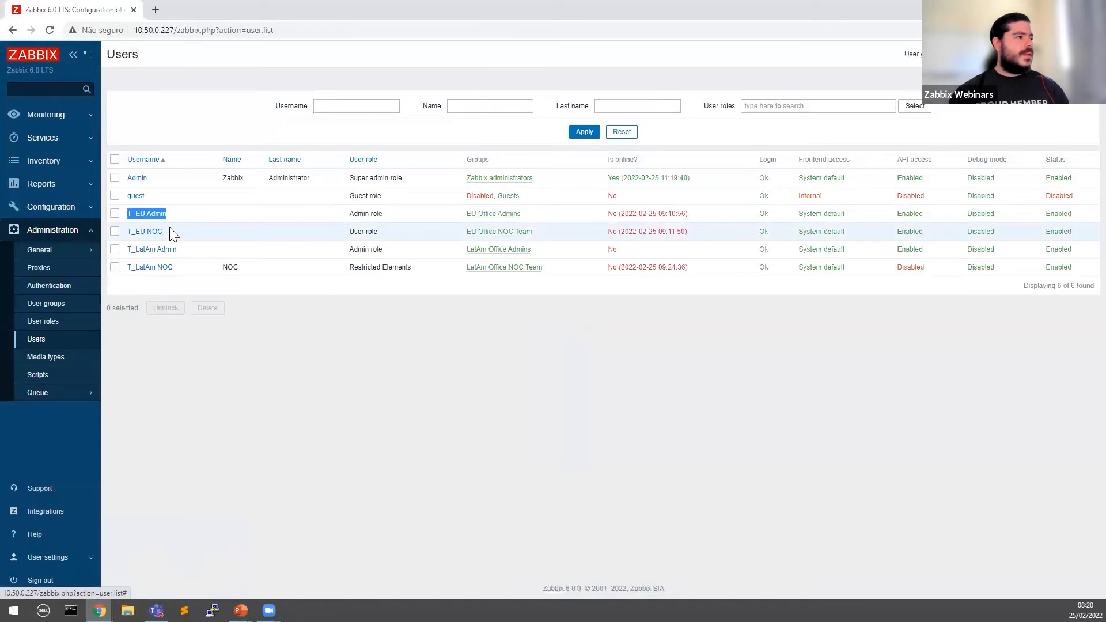
left_click_drag(169, 231, 127, 231)
key("ctrl+c")
key("alt+Tab")
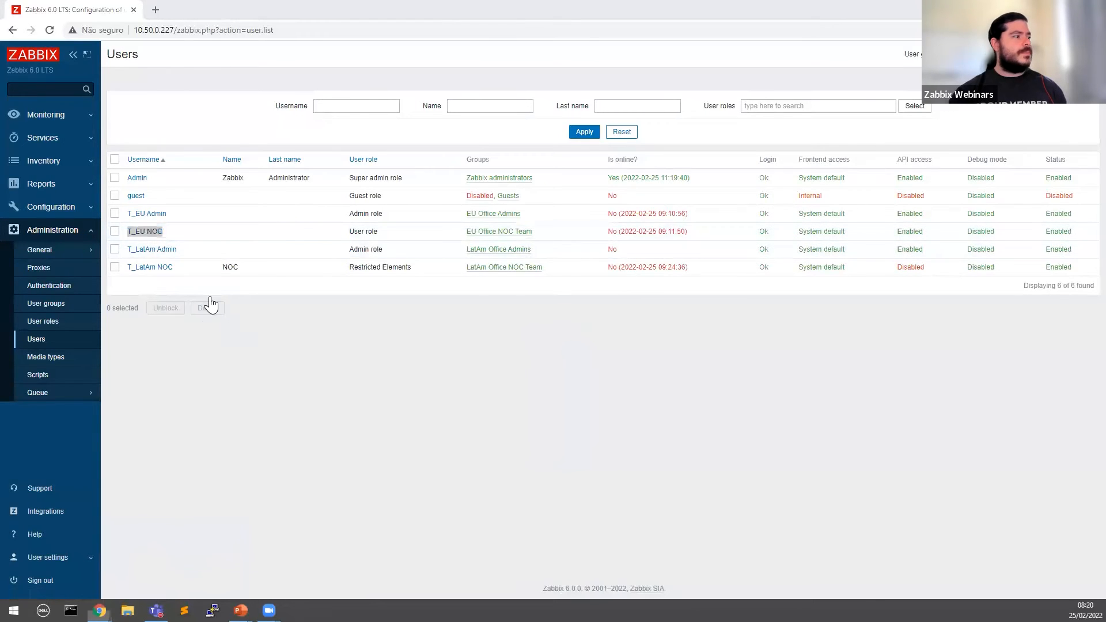
Step: Log in as T_EU NOC and inspect the Services menu section
left_click(541, 185)
key("ctrl+v")
left_click(507, 222)
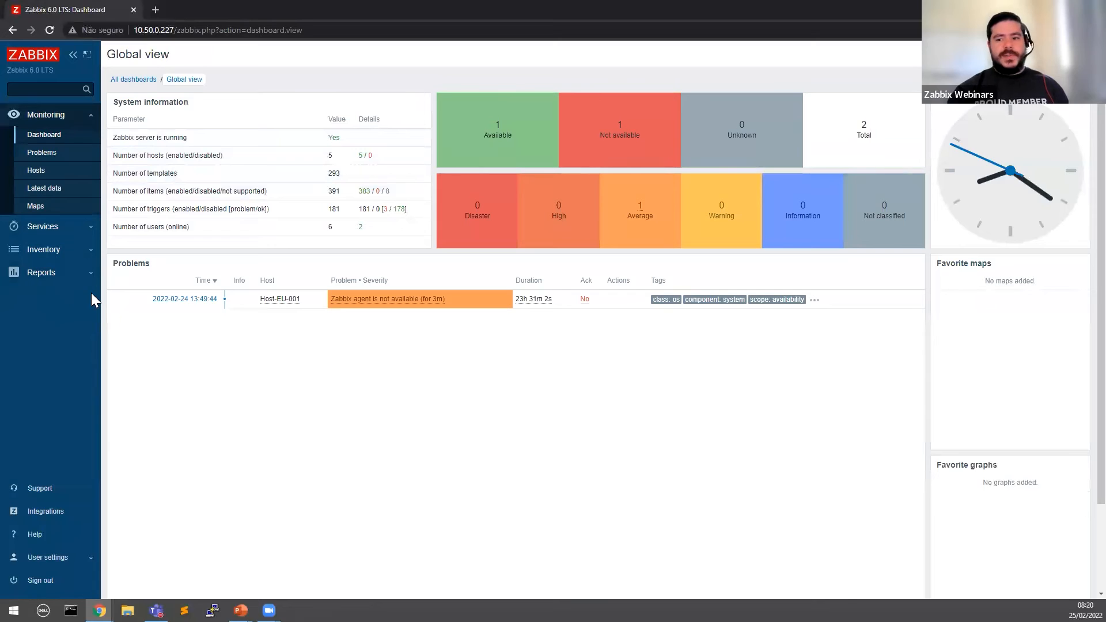
left_click_drag(76, 297, 27, 296)
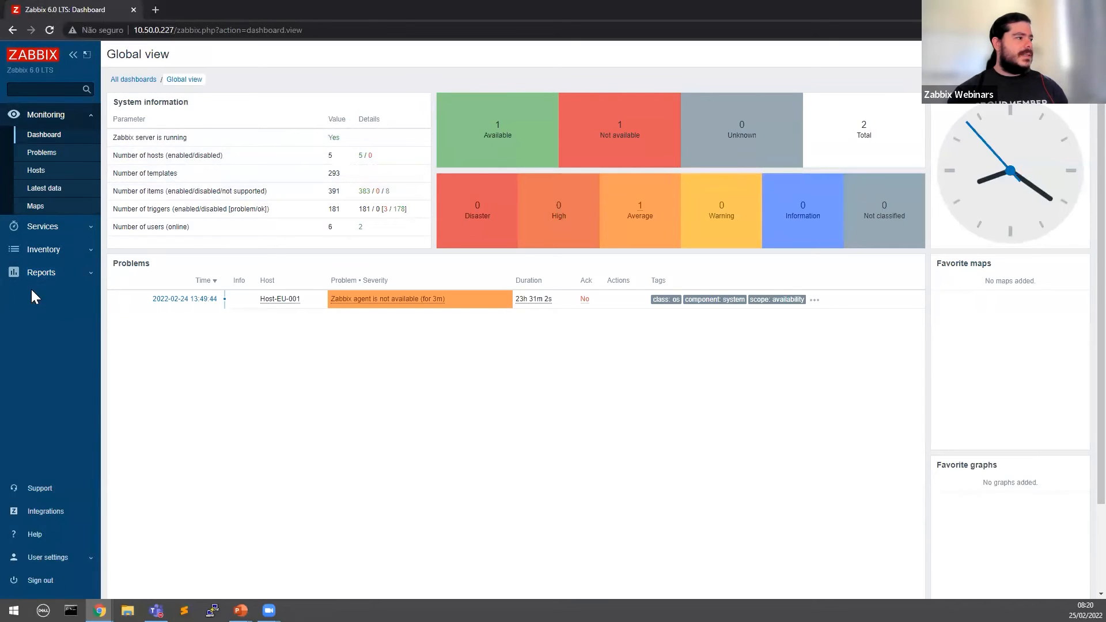
left_click(81, 224)
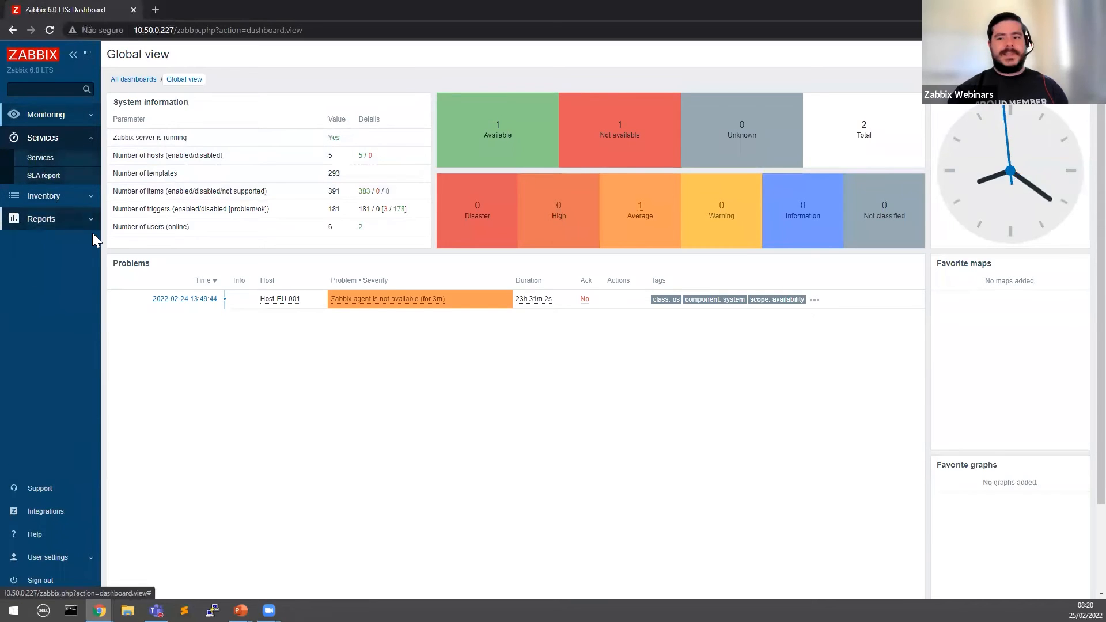
Step: Return to the administrator's window and open Administration > User roles
mouse_move(100, 611)
left_click(52, 568)
left_click(45, 322)
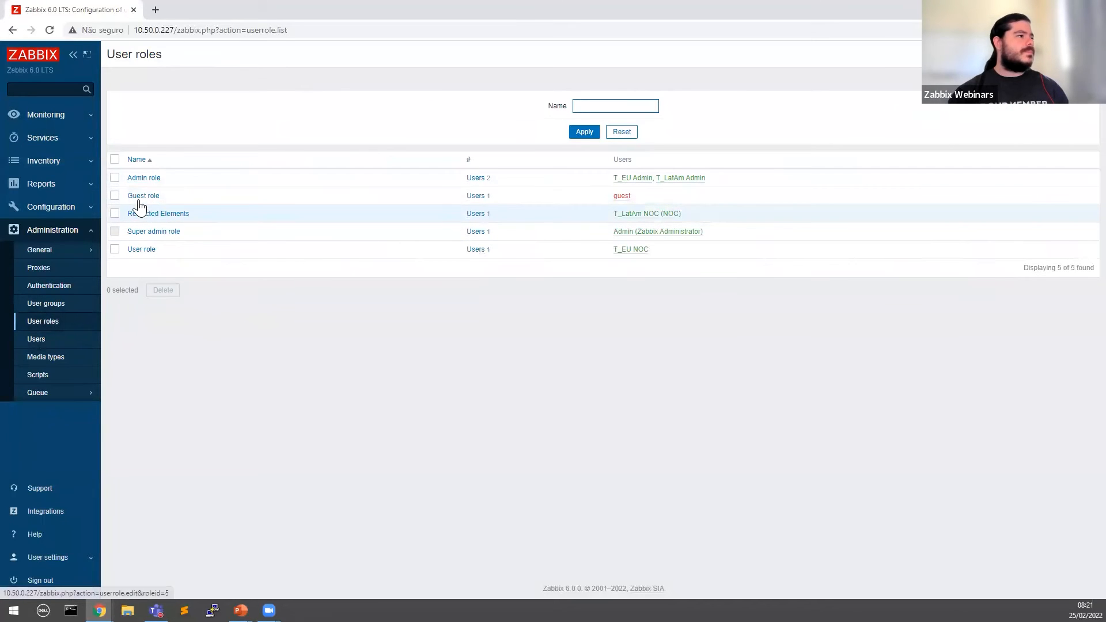
Step: Edit the User role, untick Services and SLA report UI access, and Update it
left_click(145, 251)
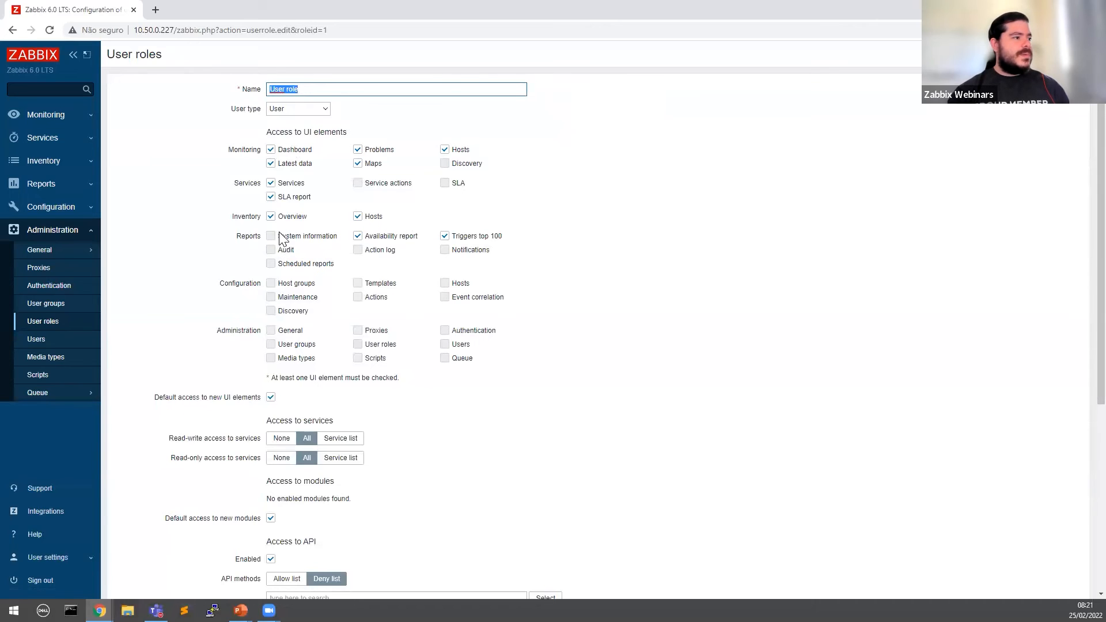
left_click_drag(368, 185, 422, 185)
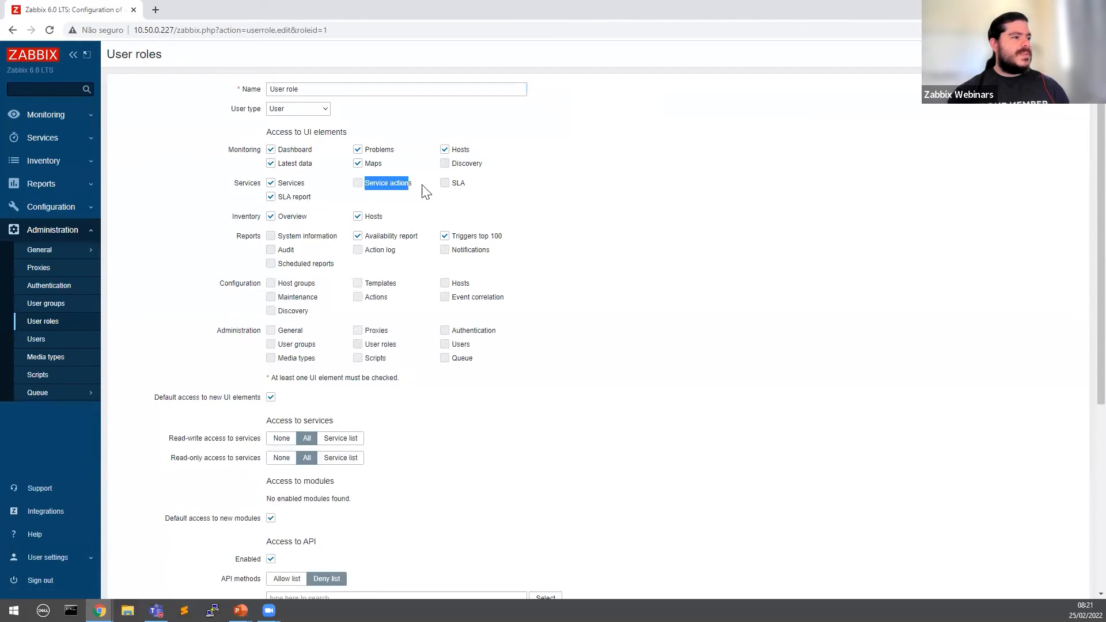
left_click(432, 190)
left_click(510, 196)
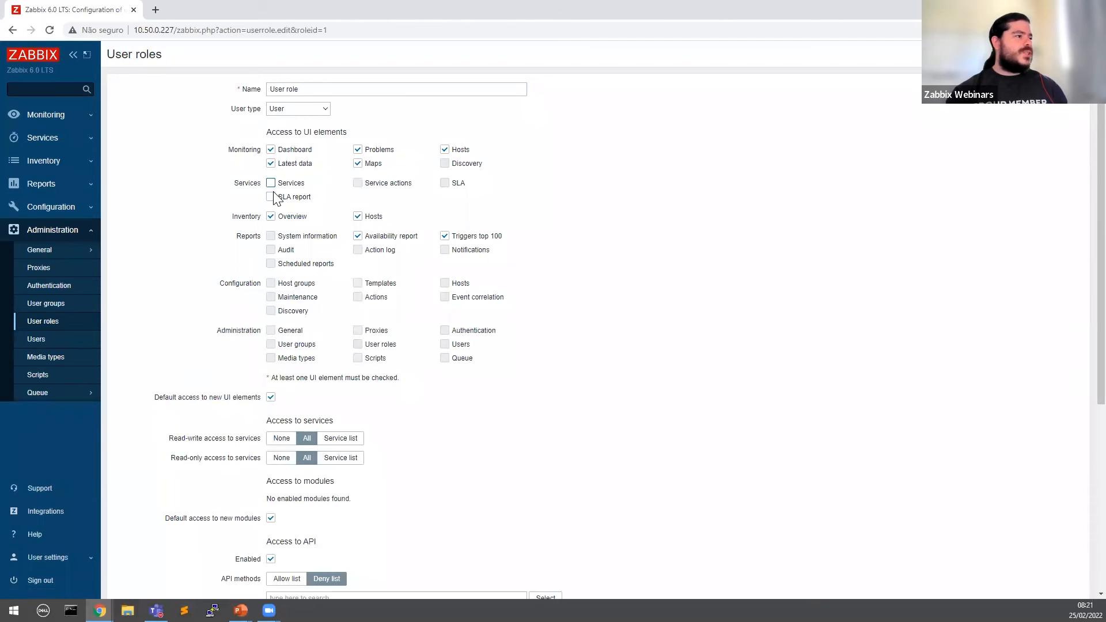
scroll(235, 403, "down", 5)
scroll(279, 438, "up", 4)
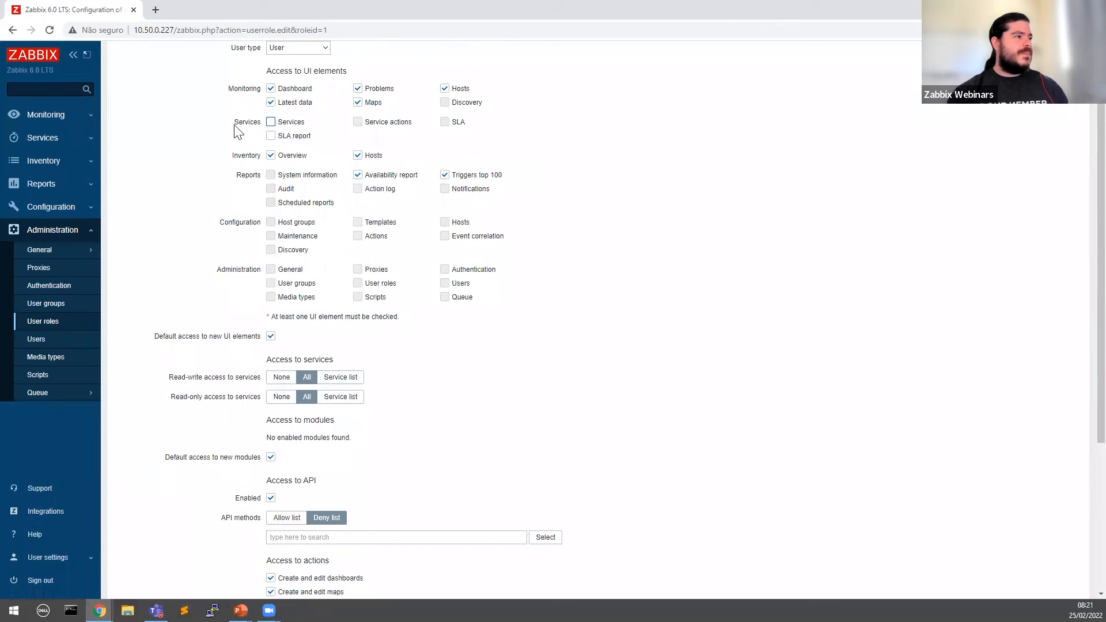
scroll(238, 131, "down", 4)
scroll(283, 169, "up", 3)
scroll(258, 110, "down", 5)
left_click(282, 524)
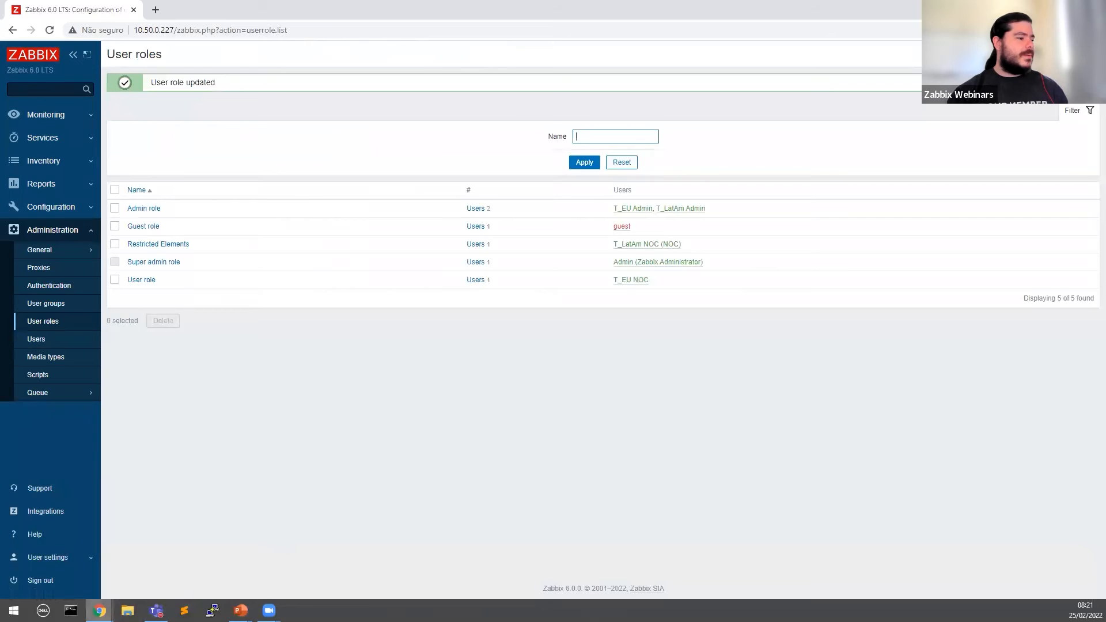
Step: Reload the EU NOC user's window, confirm Services is gone from the menu, then sign out
mouse_move(100, 611)
left_click(192, 573)
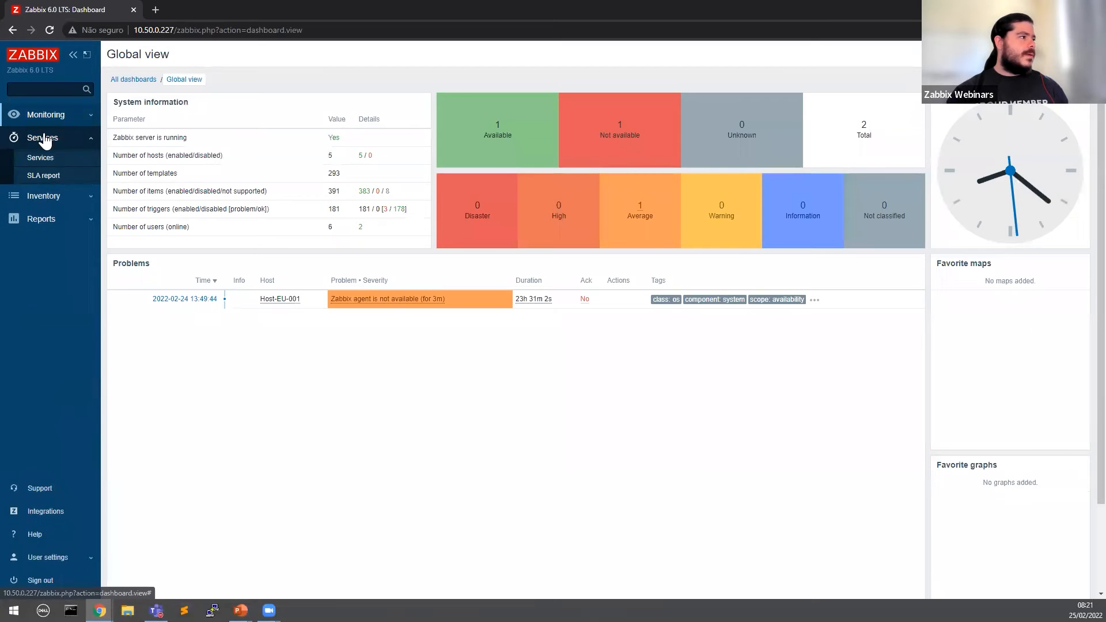
left_click(46, 30)
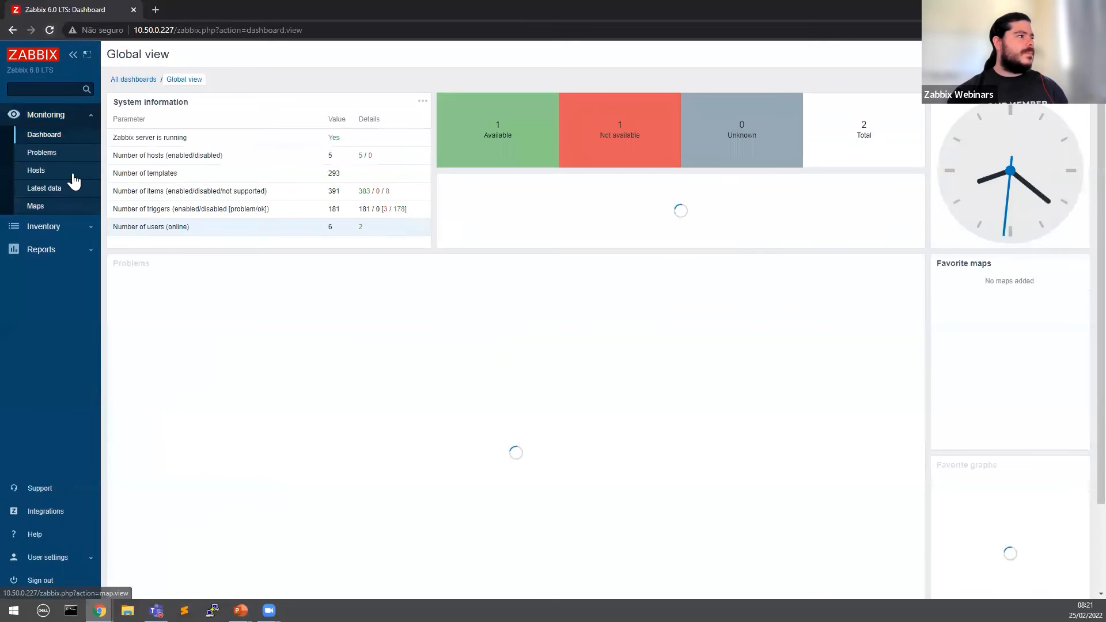
left_click(50, 115)
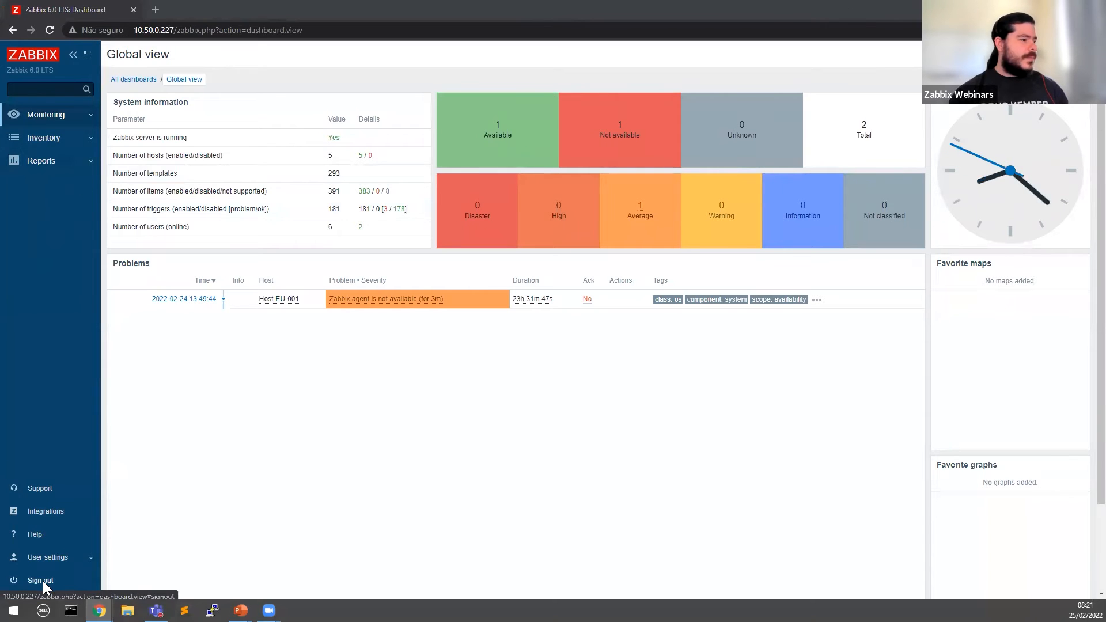
left_click(67, 585)
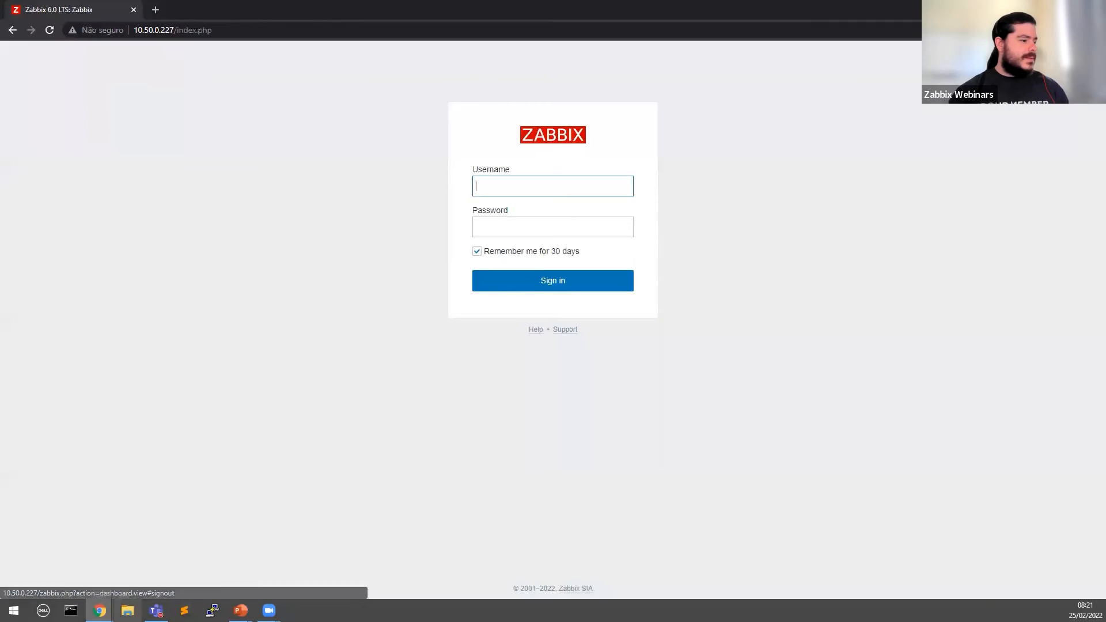
Step: In the admin window, review the Restricted Elements role, then open the Users list
mouse_move(100, 611)
left_click(92, 570)
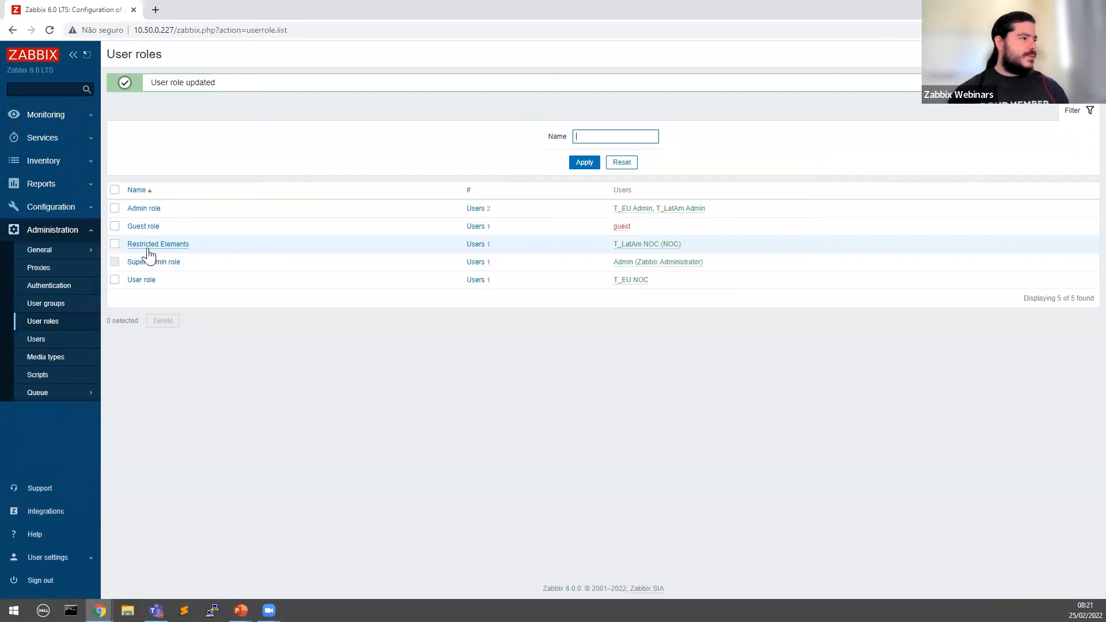
left_click(166, 244)
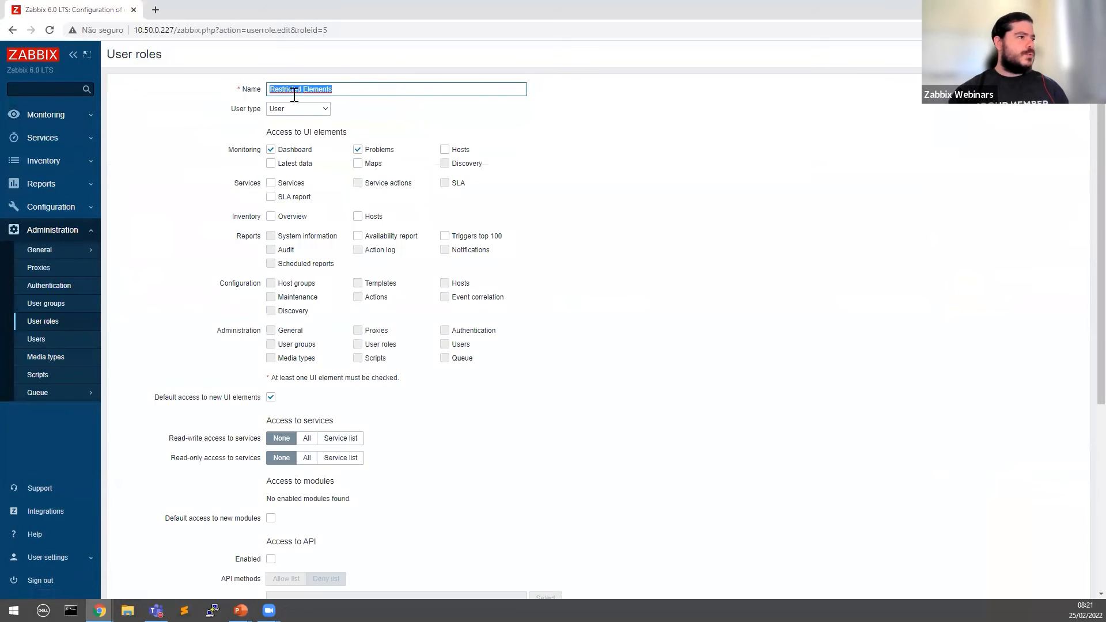
scroll(236, 244, "down", 1)
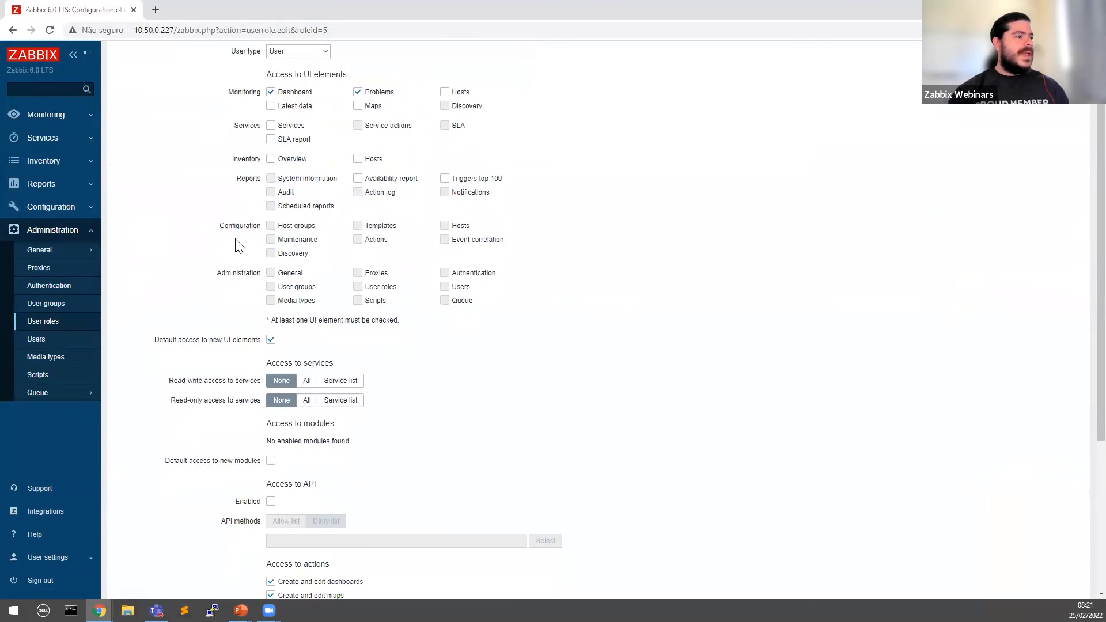
left_click(51, 341)
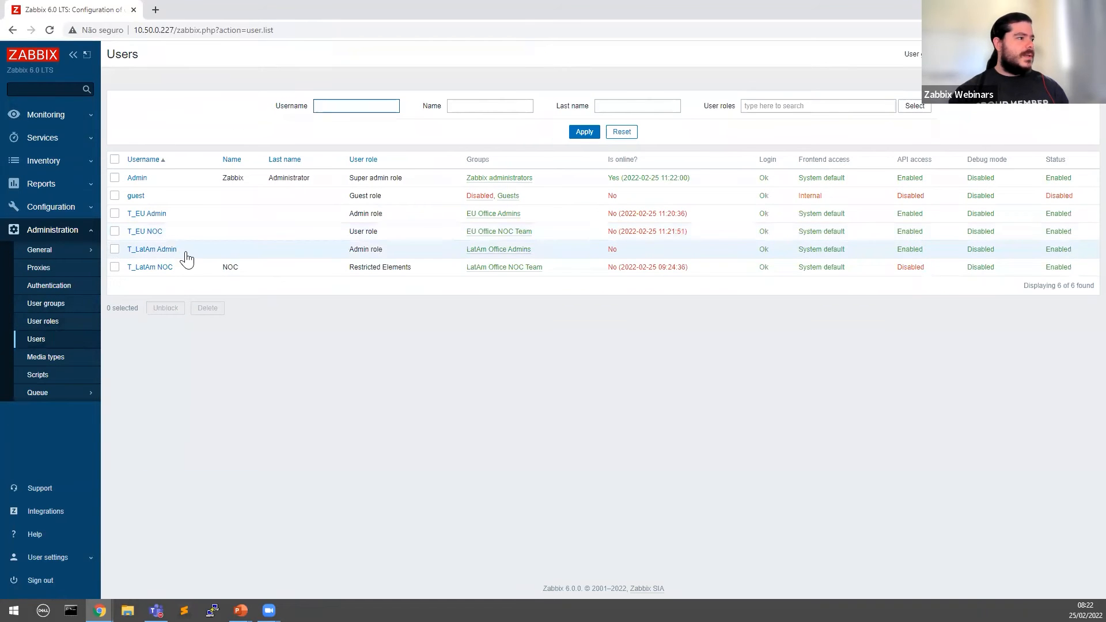
Step: Copy the T_LatAm NOC username and log in with it in the private window
left_click_drag(174, 269, 126, 270)
key("ctrl+c")
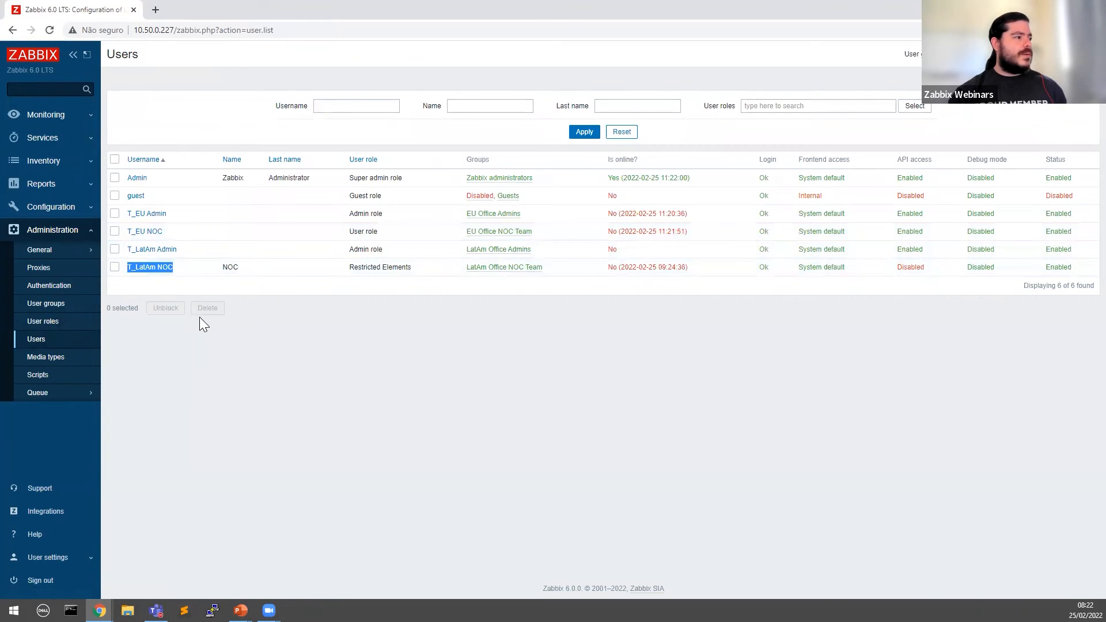
key("alt+Tab")
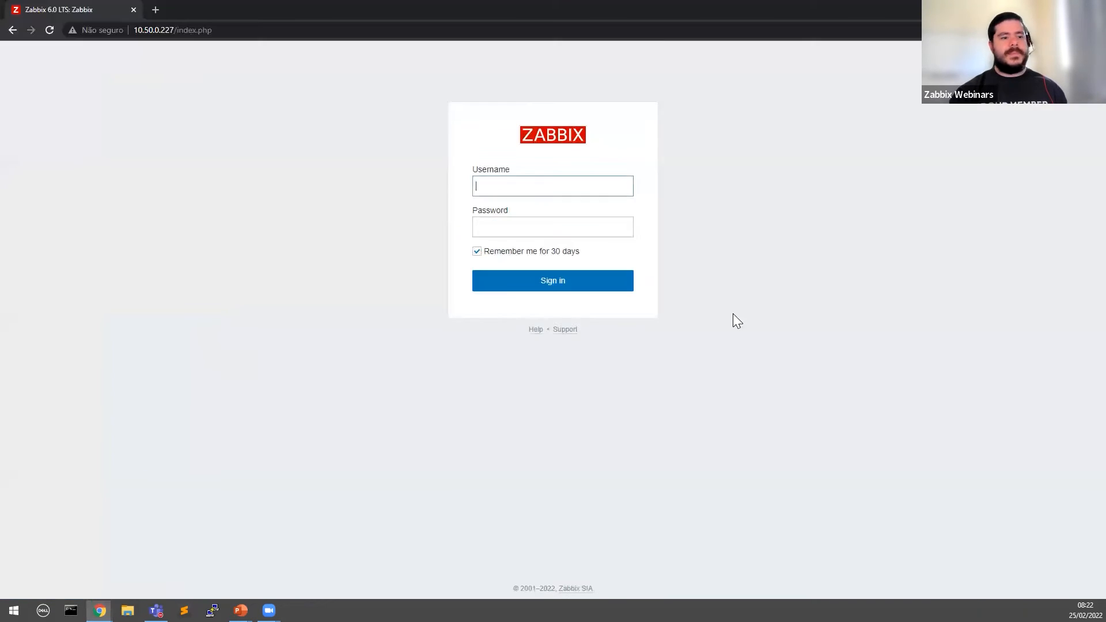
left_click(526, 192)
key("ctrl+v")
left_click(531, 228)
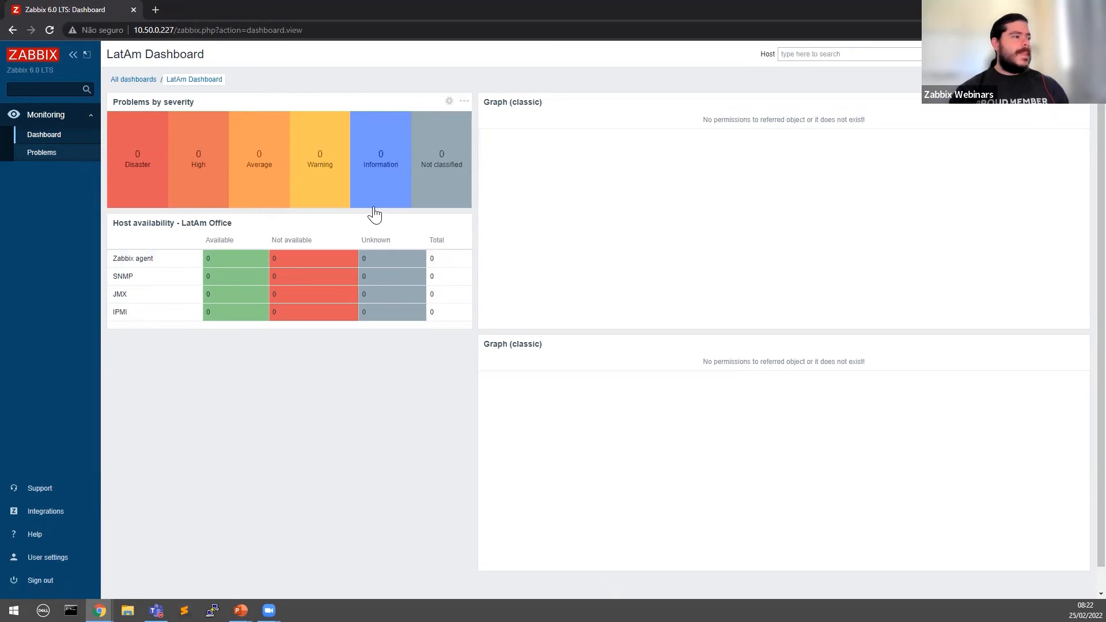
Step: Check the LatAm NOC user's settings, then go back to the LatAm Dashboard
left_click(54, 558)
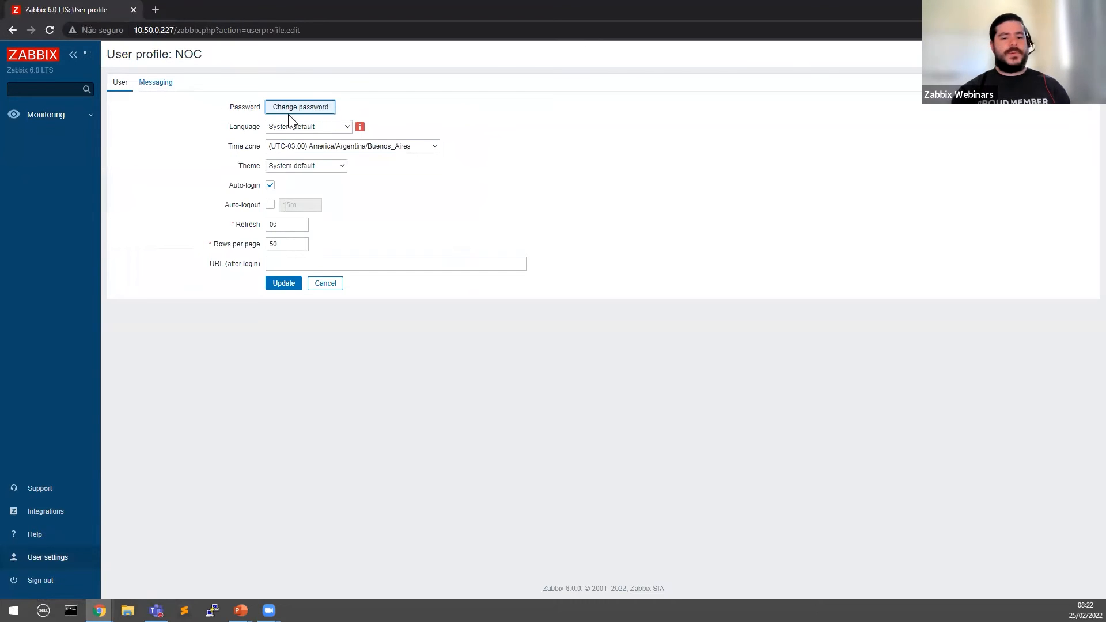
left_click(50, 117)
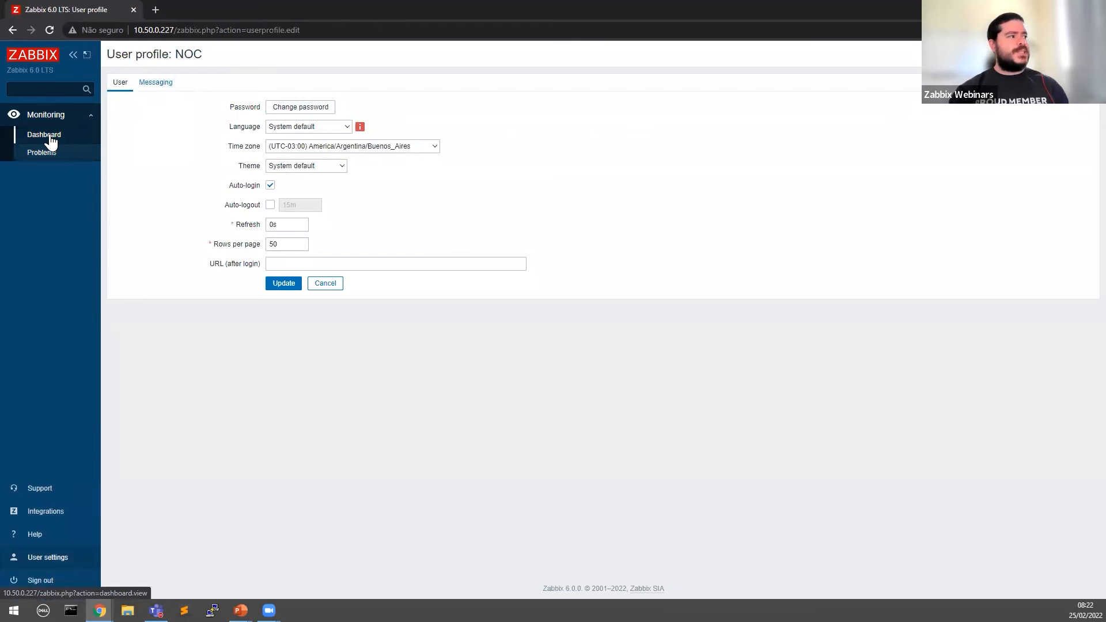
left_click(50, 137)
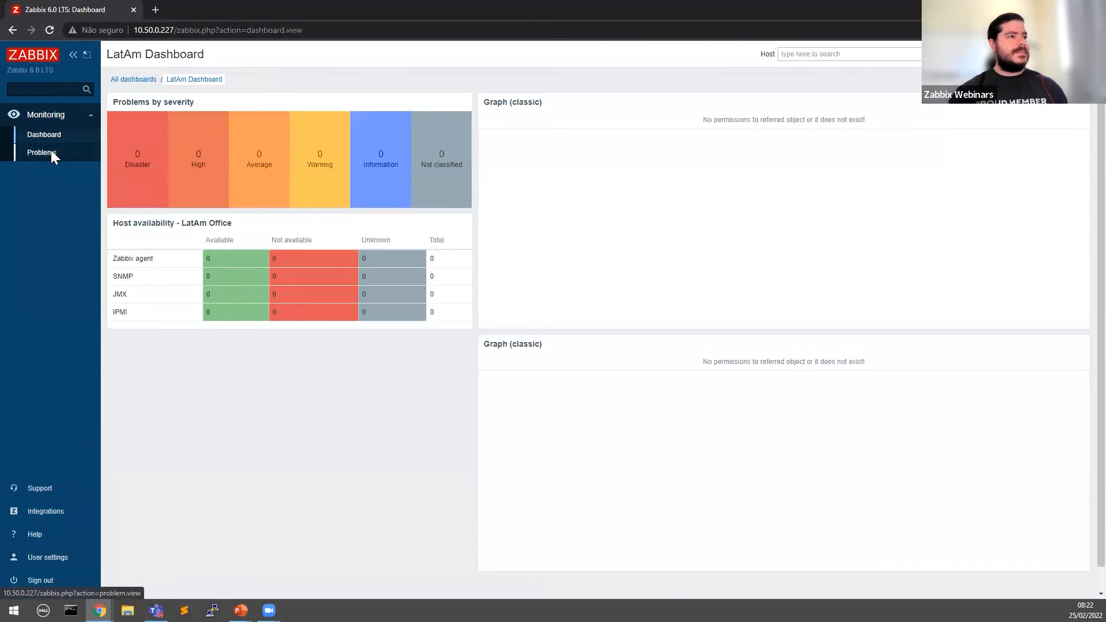
Step: Enable Monitoring Hosts and Latest data in the Restricted Elements role and Update it
mouse_move(99, 611)
left_click(104, 574)
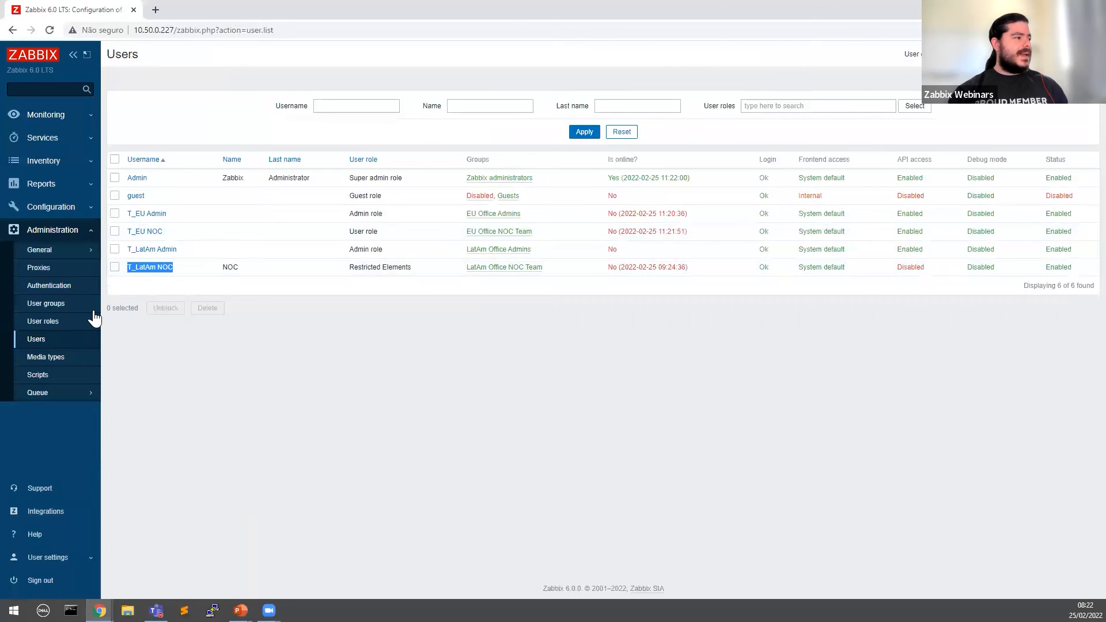
left_click(66, 321)
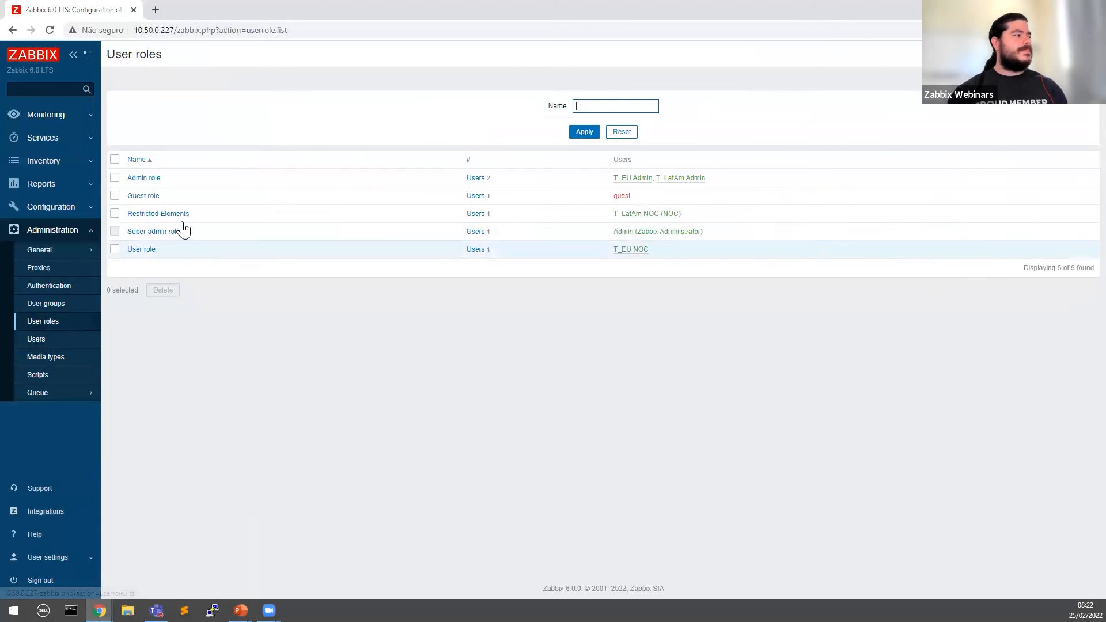
left_click(159, 214)
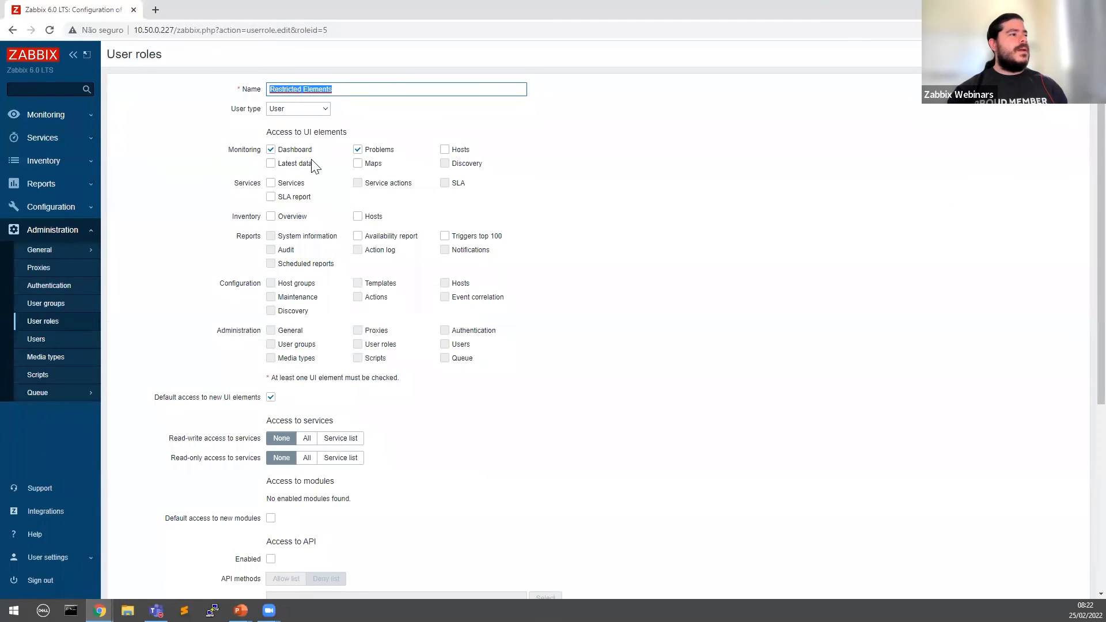
left_click(288, 164)
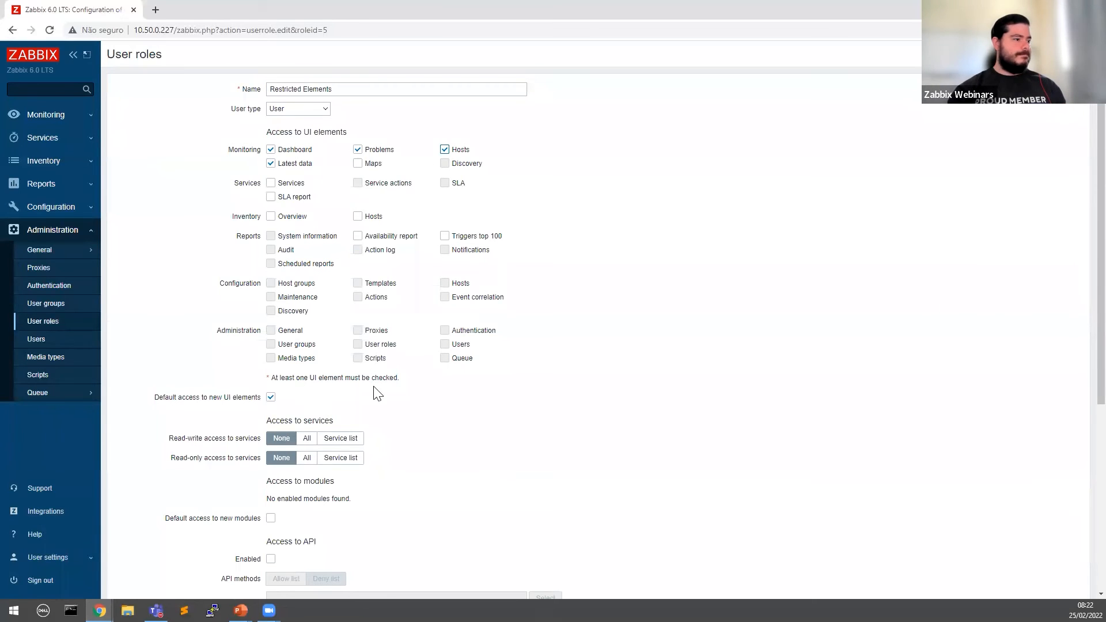
scroll(396, 395, "down", 5)
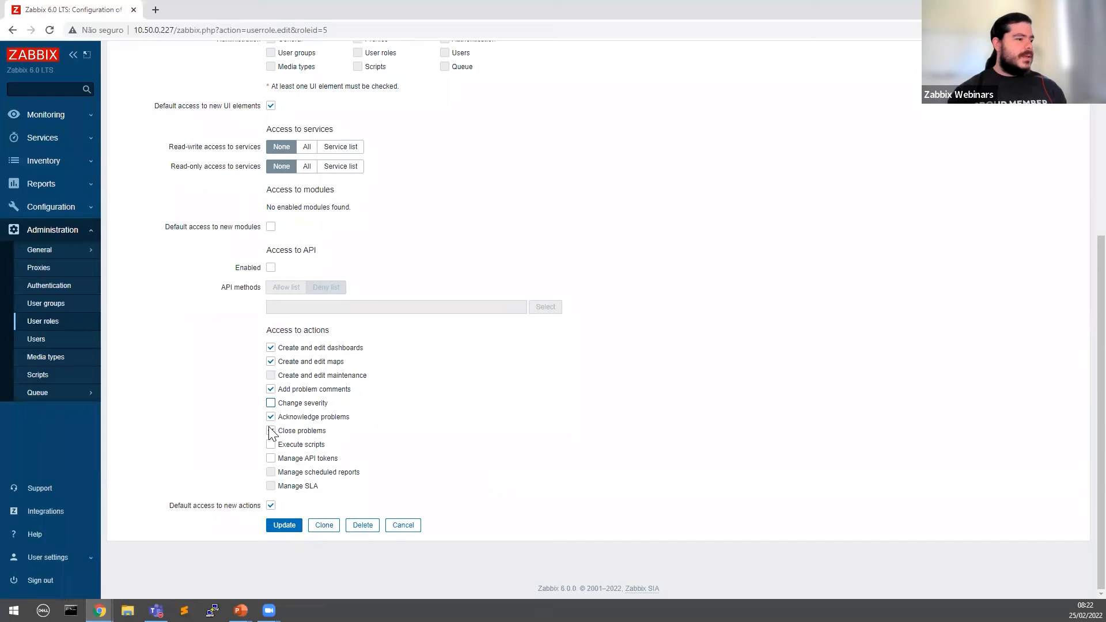
left_click(284, 525)
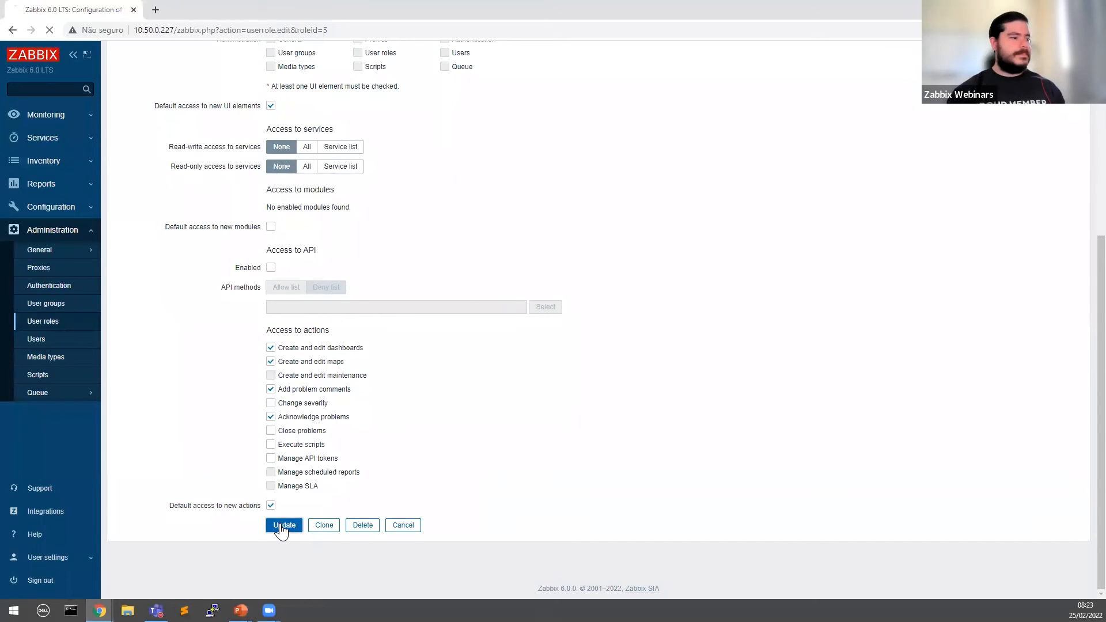
mouse_move(100, 611)
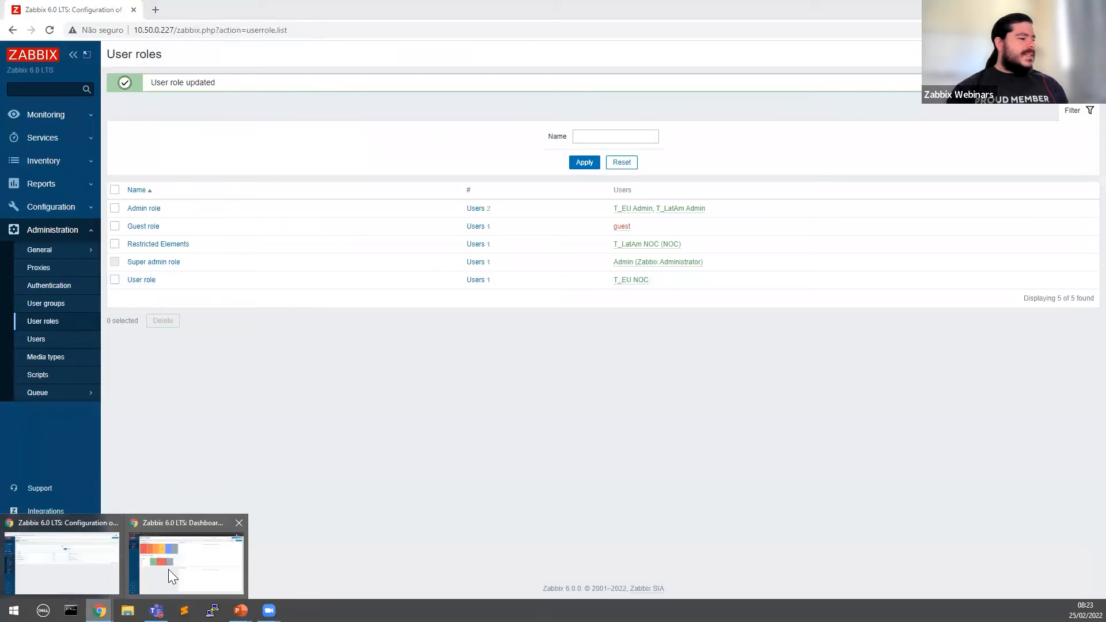
left_click(168, 569)
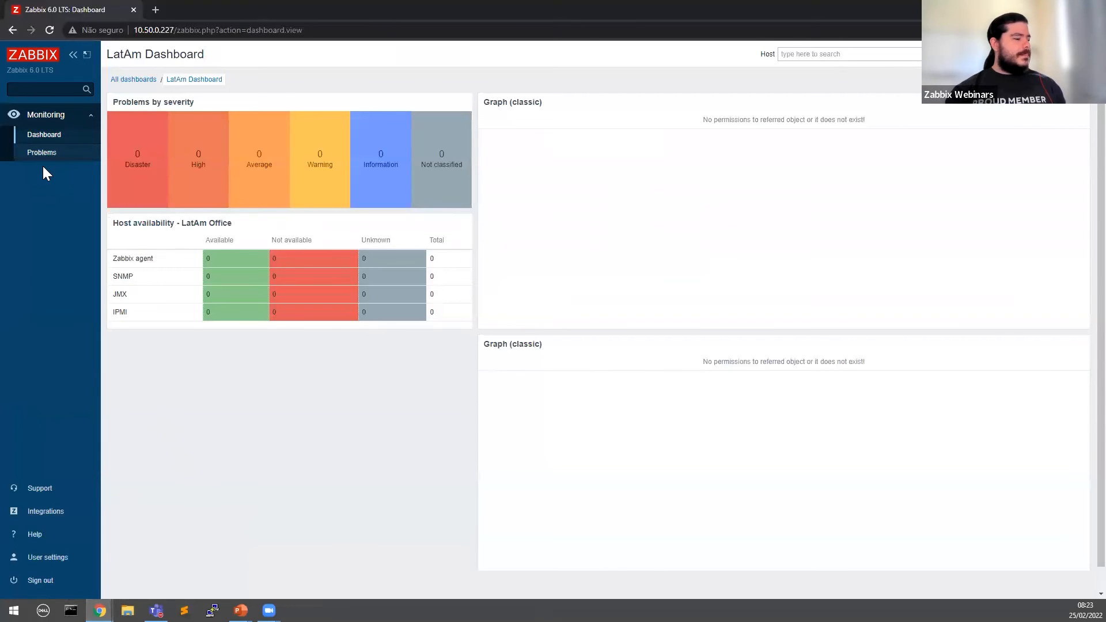
key("F5")
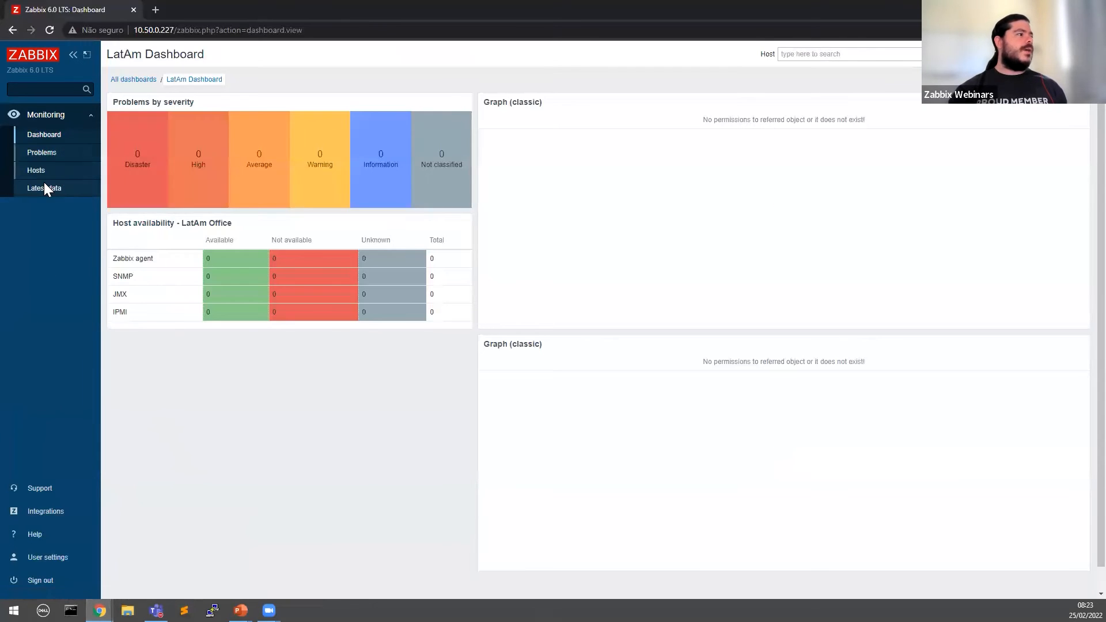
left_click(42, 170)
left_click(48, 182)
left_click(46, 173)
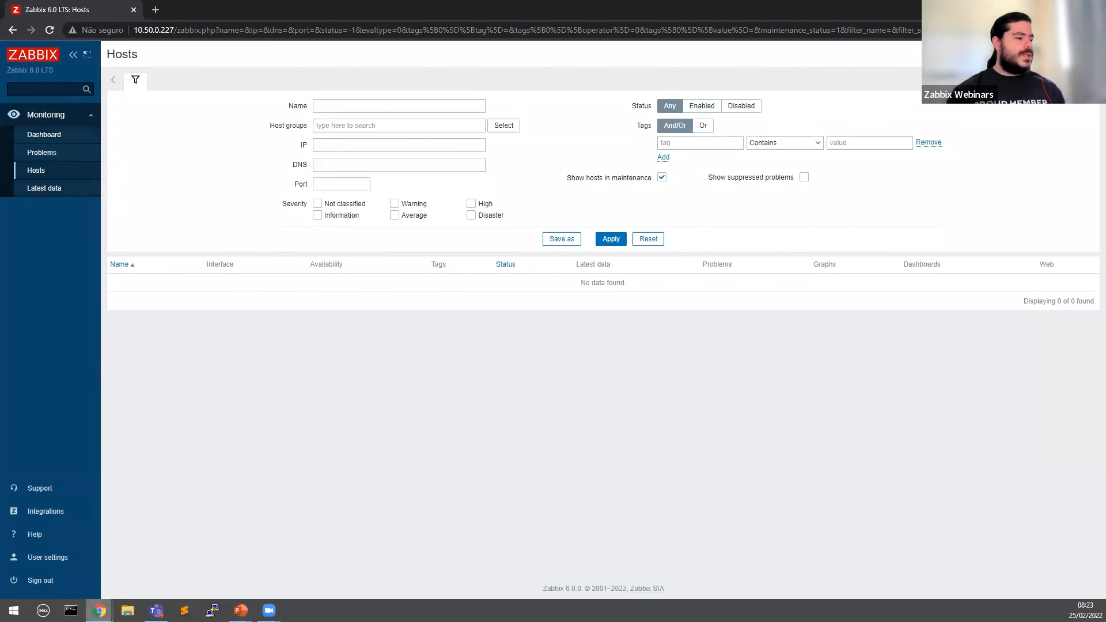
mouse_move(99, 609)
left_click(87, 593)
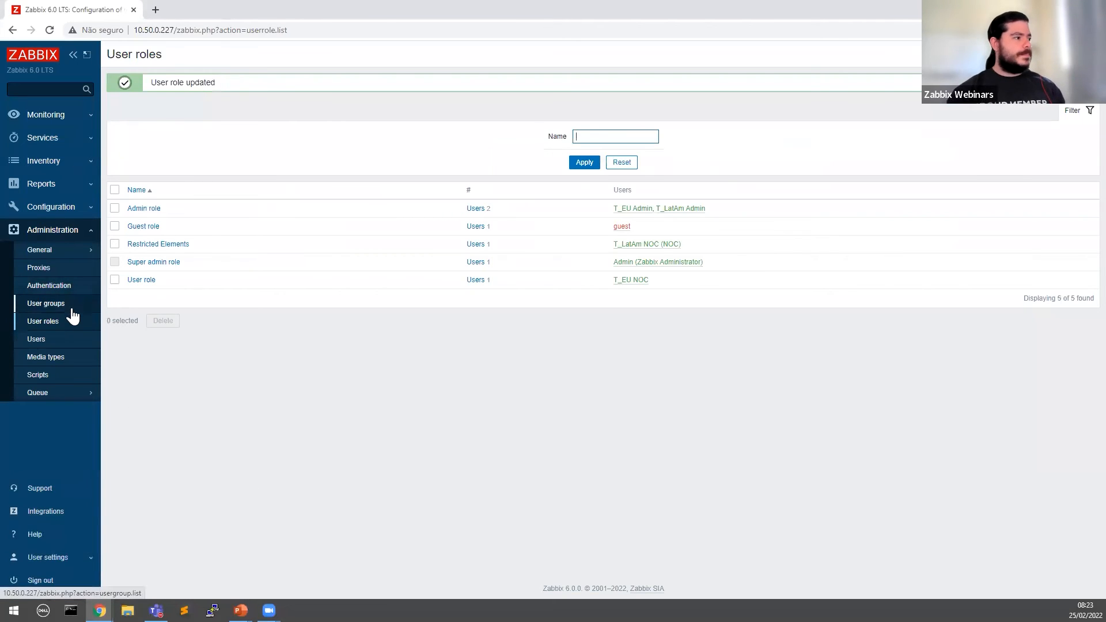
Step: Review T_LatAm NOC's Permissions tab, noting None host group access, and cancel without saving
left_click(58, 340)
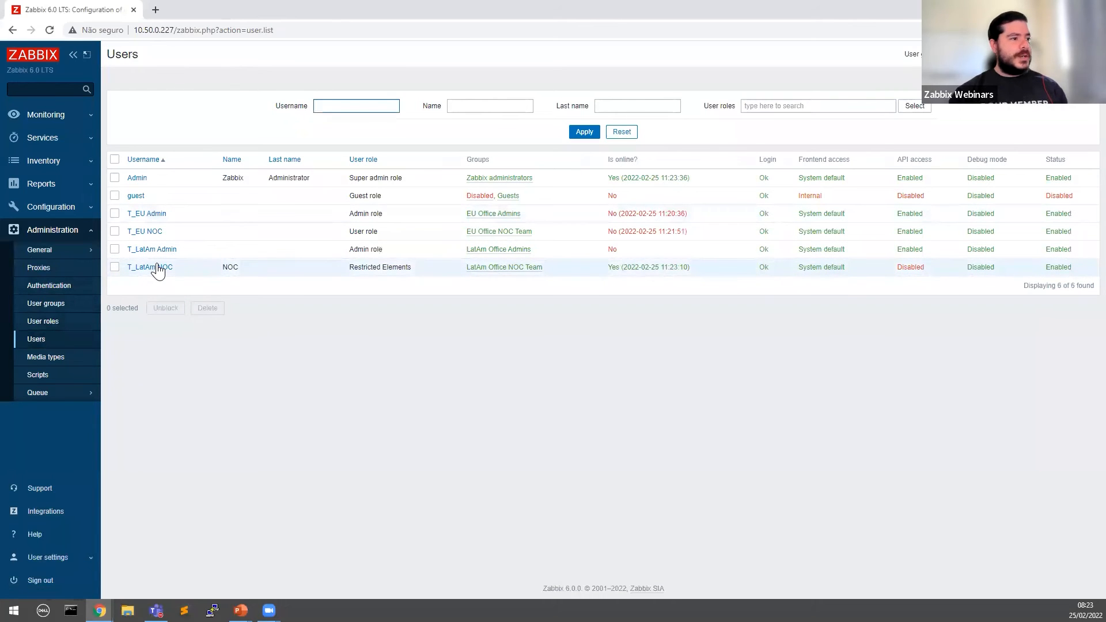
left_click_drag(464, 269, 565, 281)
left_click(145, 269)
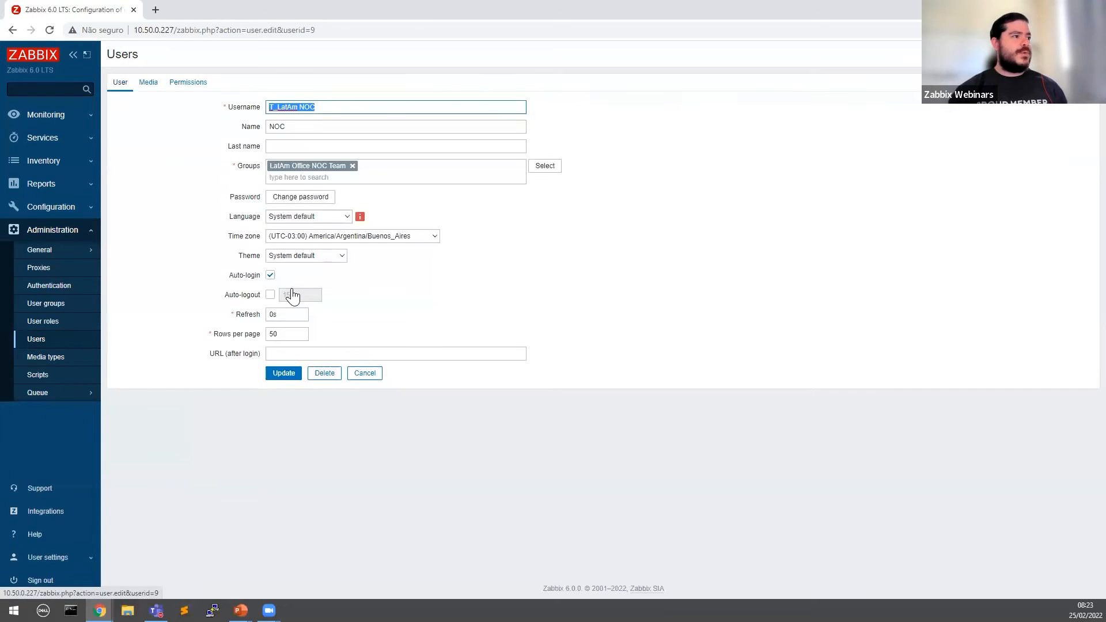
left_click(188, 82)
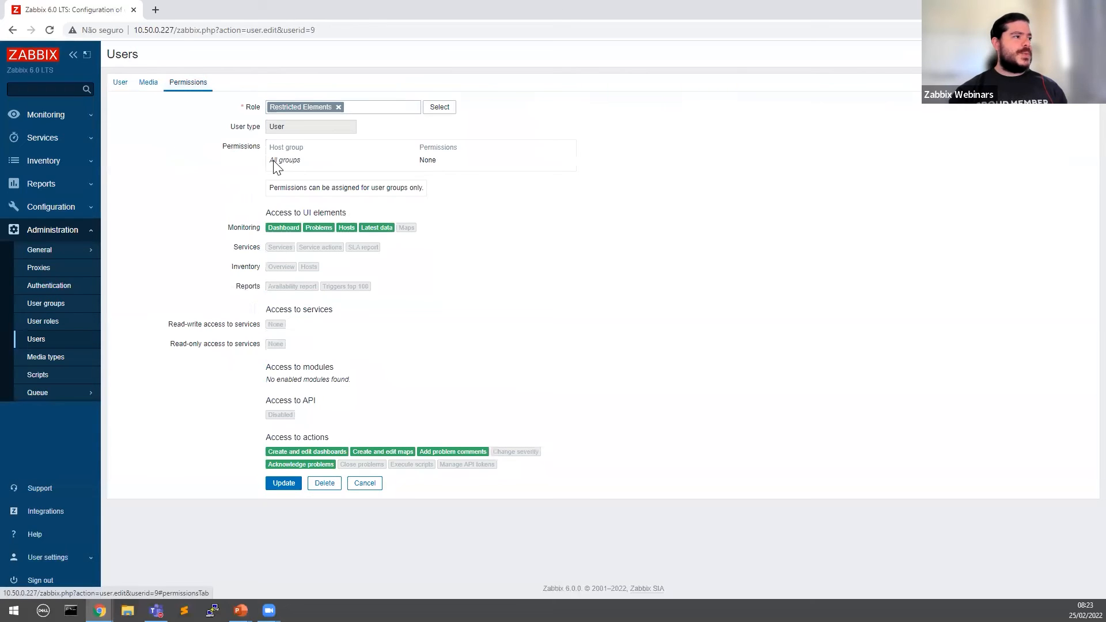
left_click_drag(270, 150, 336, 164)
left_click_drag(424, 152, 382, 154)
left_click(455, 156)
left_click(333, 163)
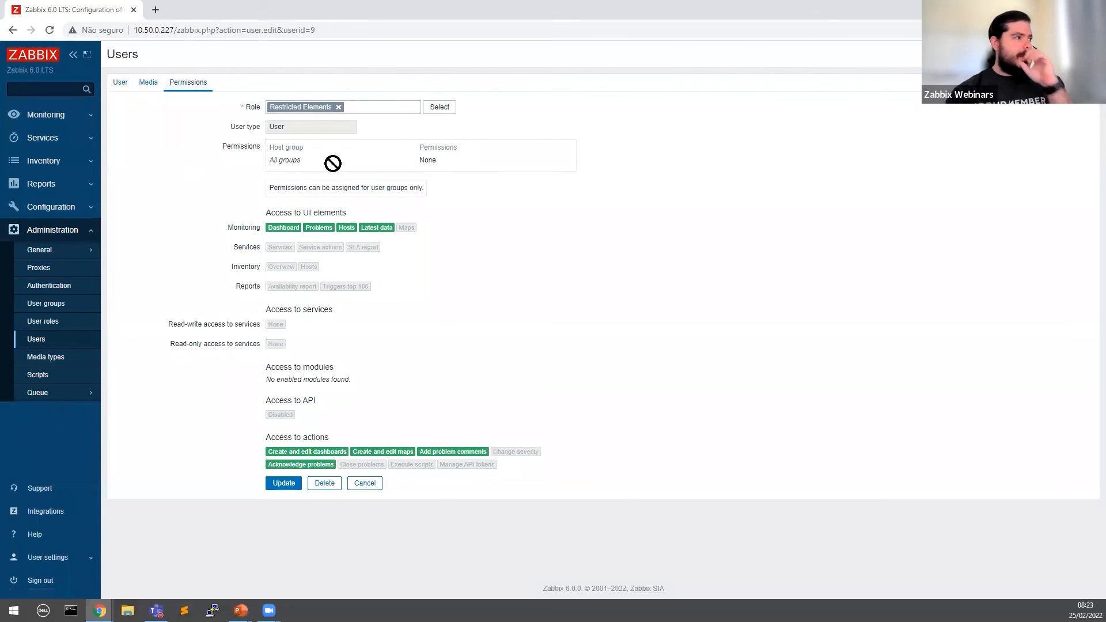
left_click(364, 483)
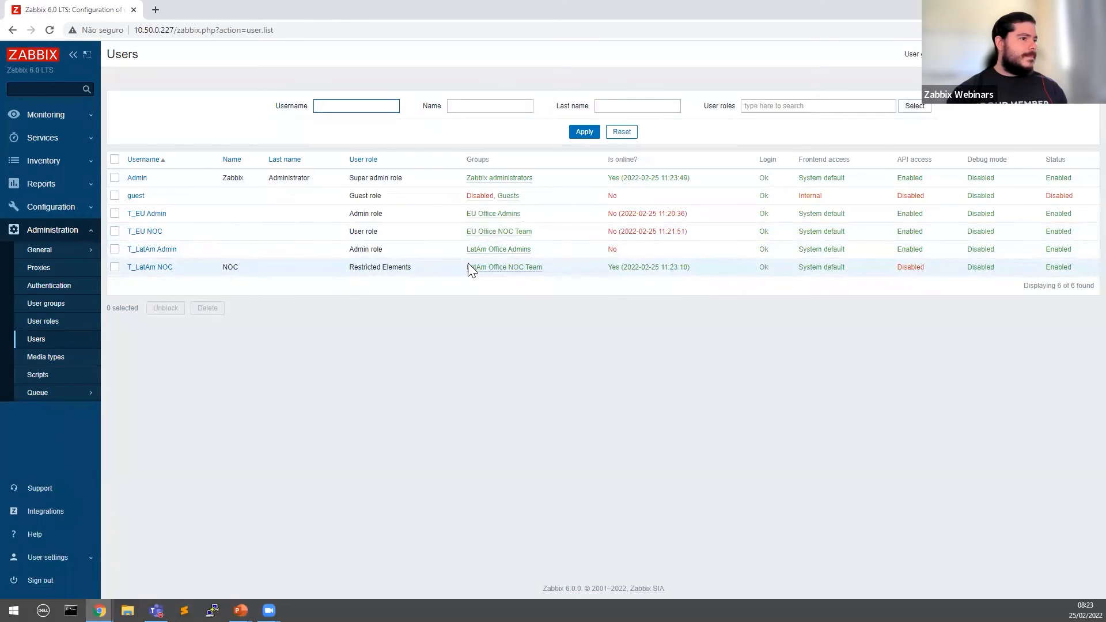
Step: Open the LatAm Office NOC Team user group's Permissions tab
left_click(51, 311)
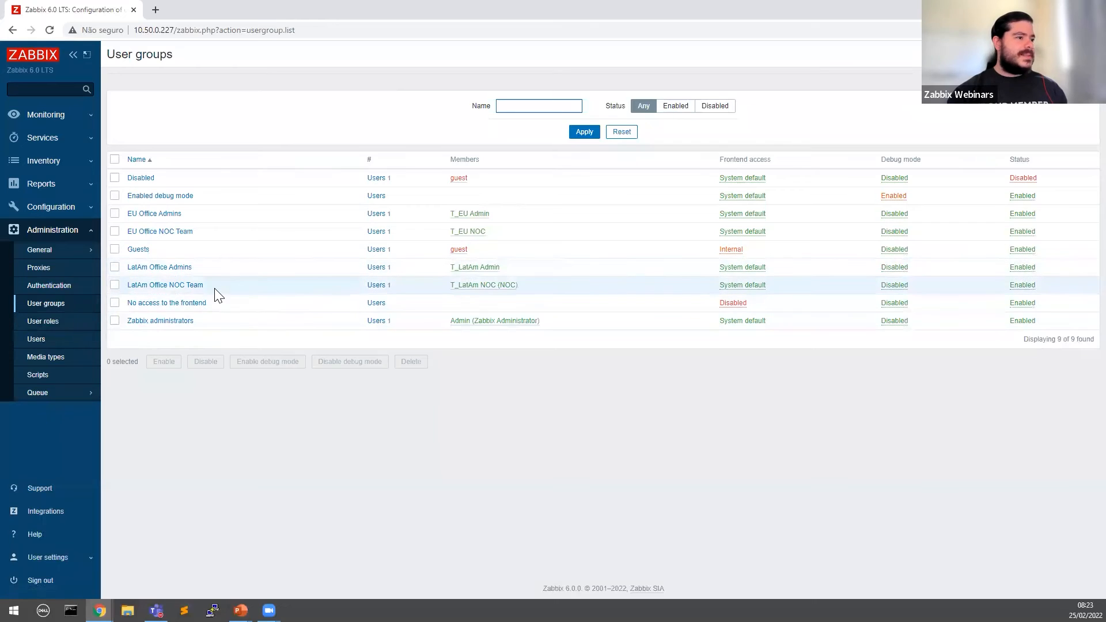
left_click(174, 292)
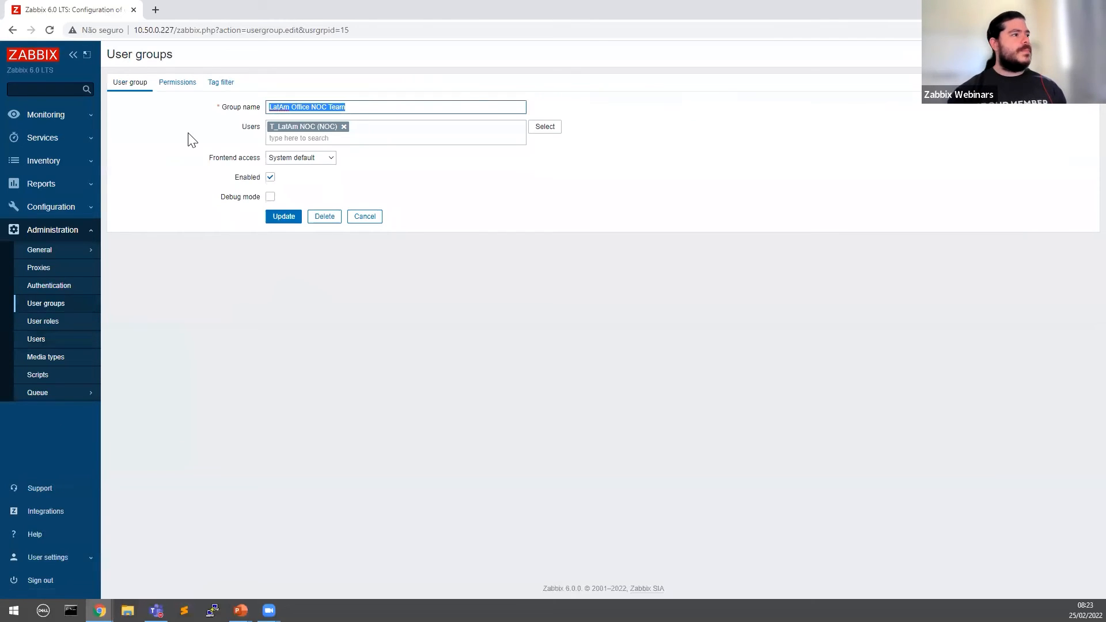
left_click(176, 86)
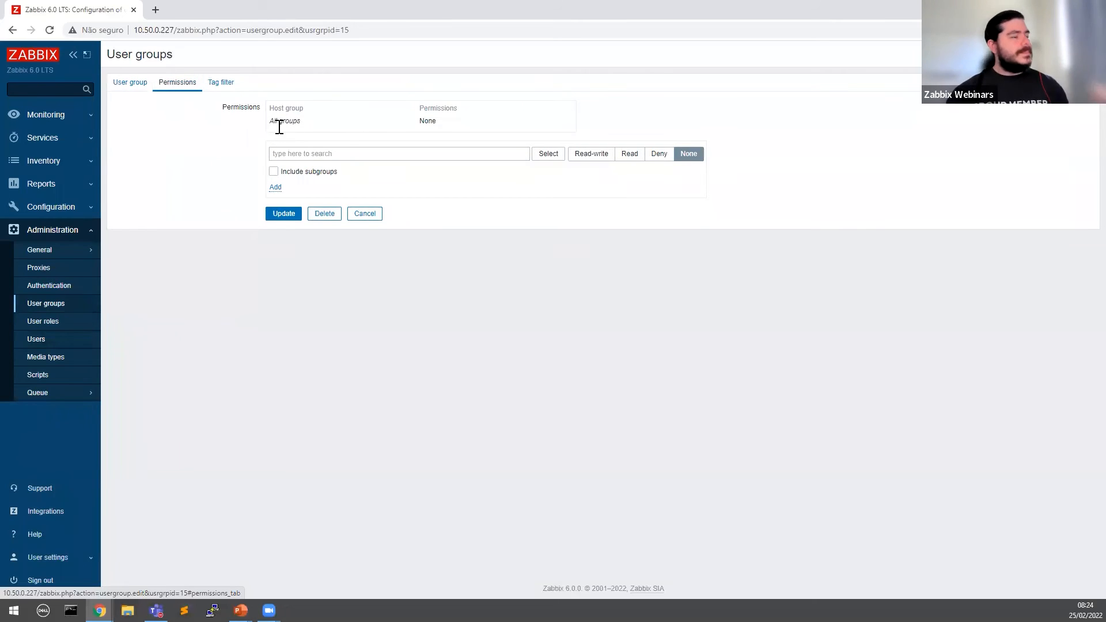
left_click_drag(276, 124, 303, 124)
left_click(332, 118)
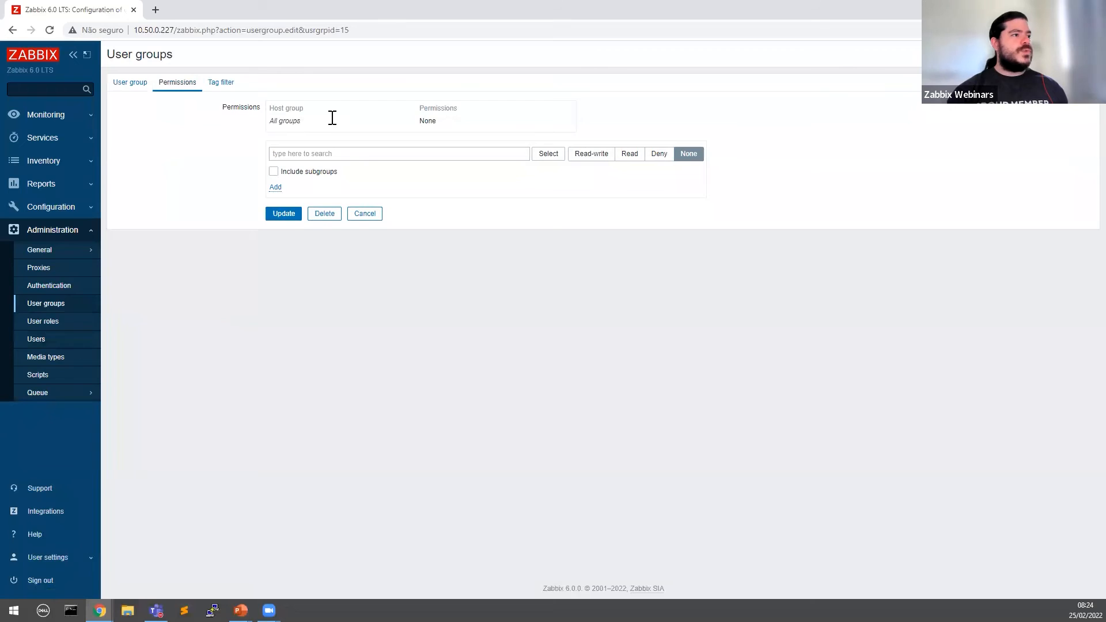
left_click_drag(115, 55, 192, 63)
left_click(191, 63)
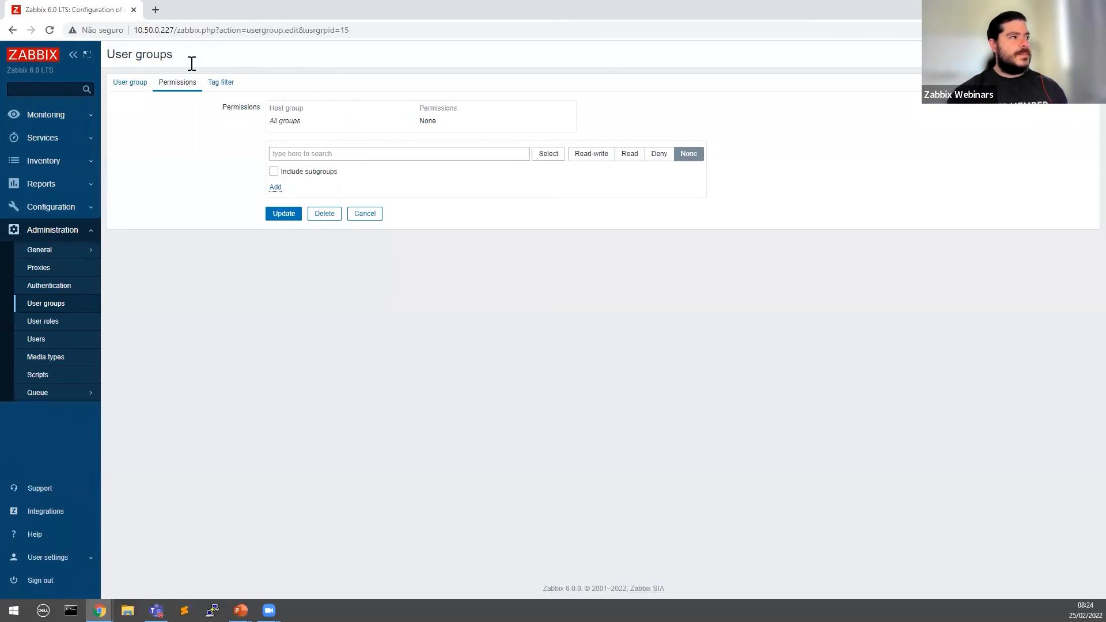
Step: Pick the LatAm Office host group in the permissions selector
left_click(560, 149)
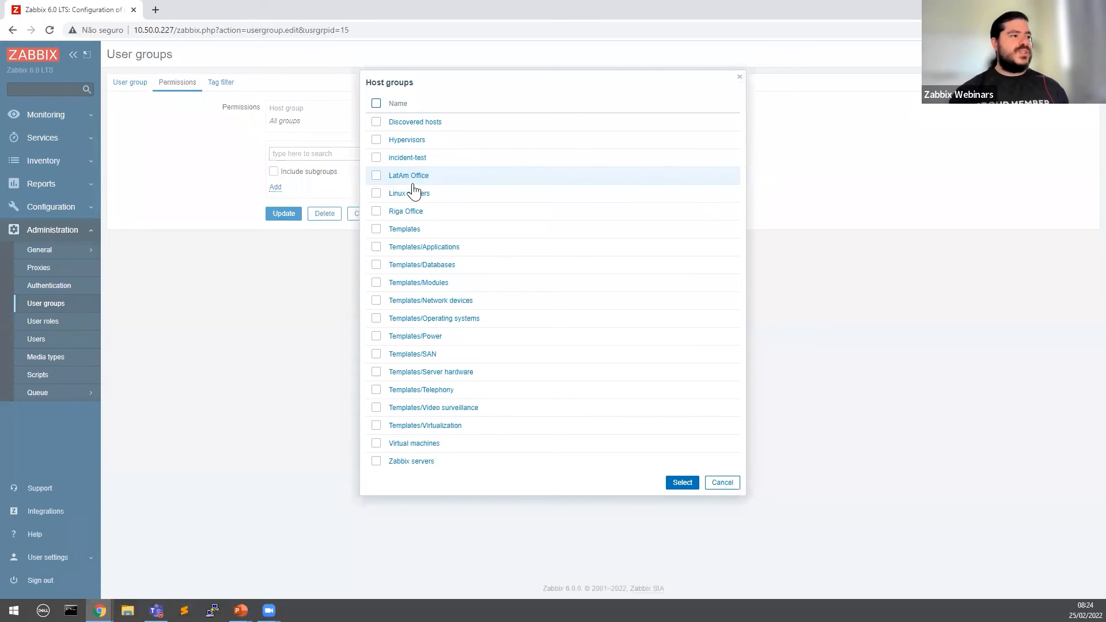
left_click(376, 176)
left_click(682, 488)
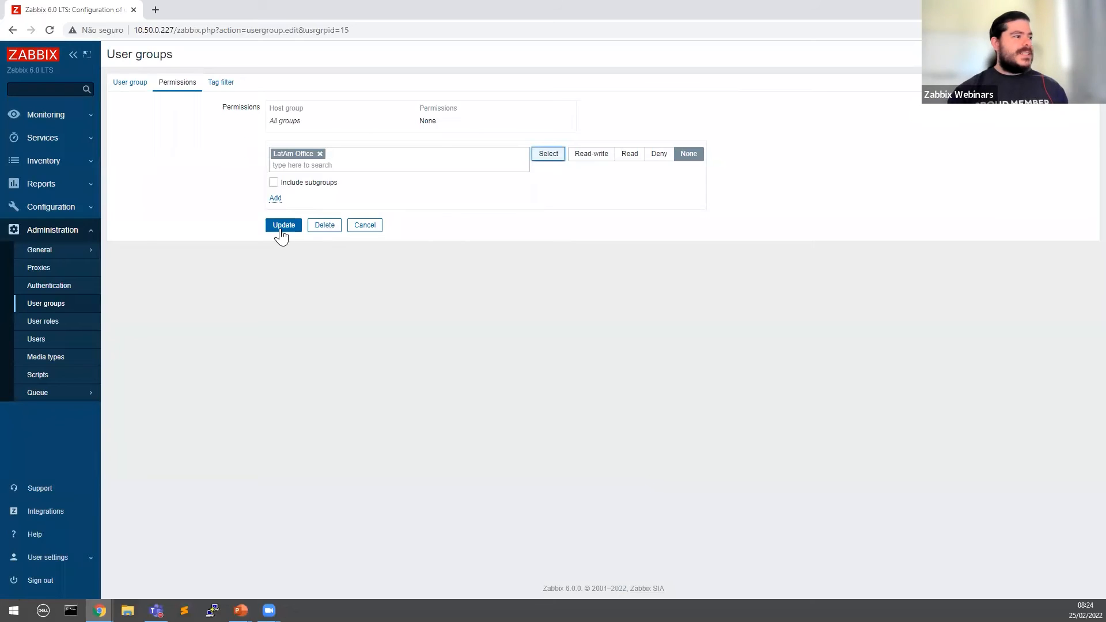
left_click(275, 199)
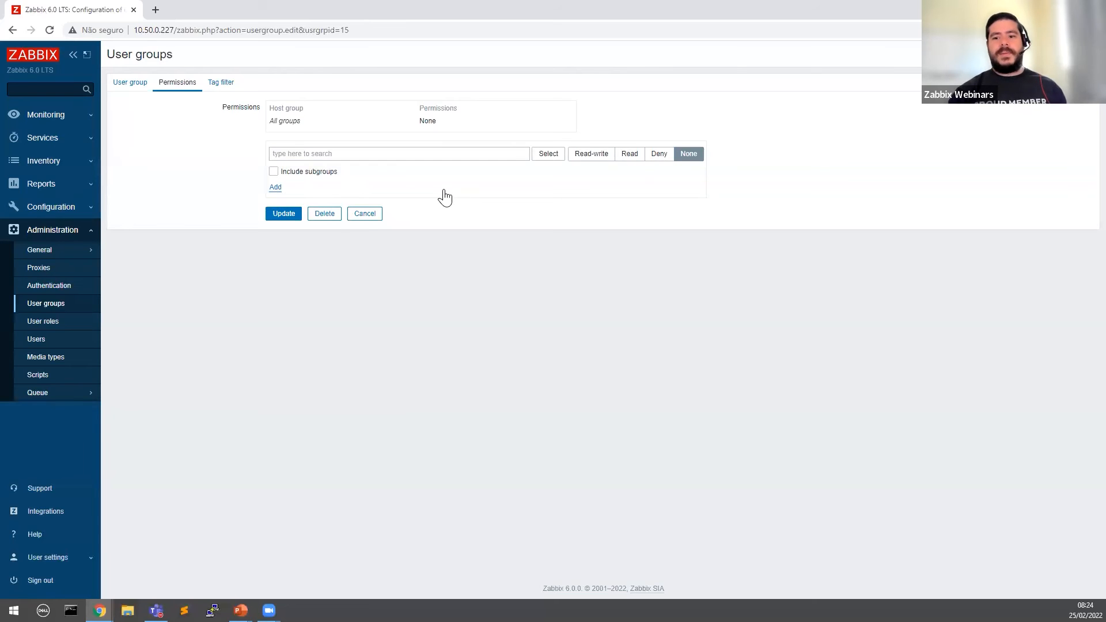
Step: Choose LatAm Office with Deny, then reset and clear that pending entry
left_click(149, 82)
left_click(177, 87)
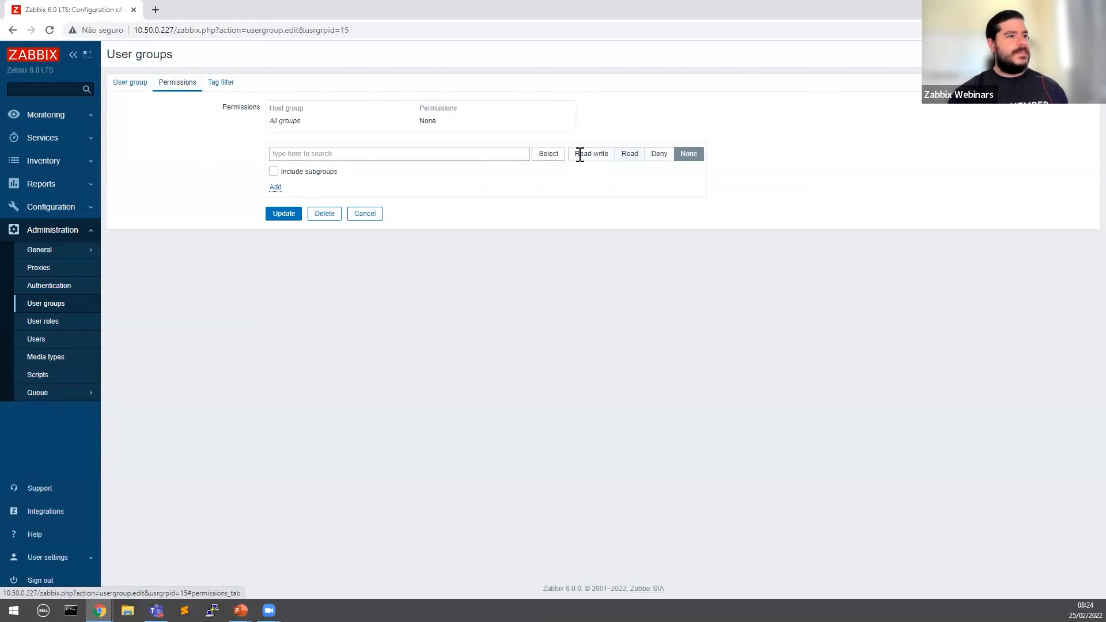
left_click(547, 157)
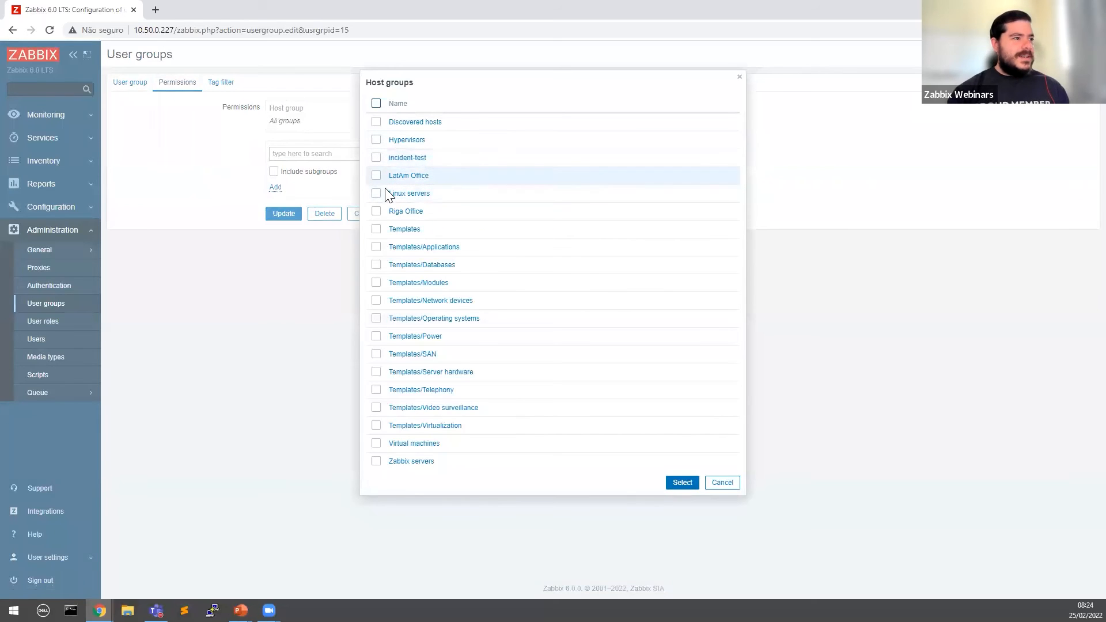
left_click(378, 177)
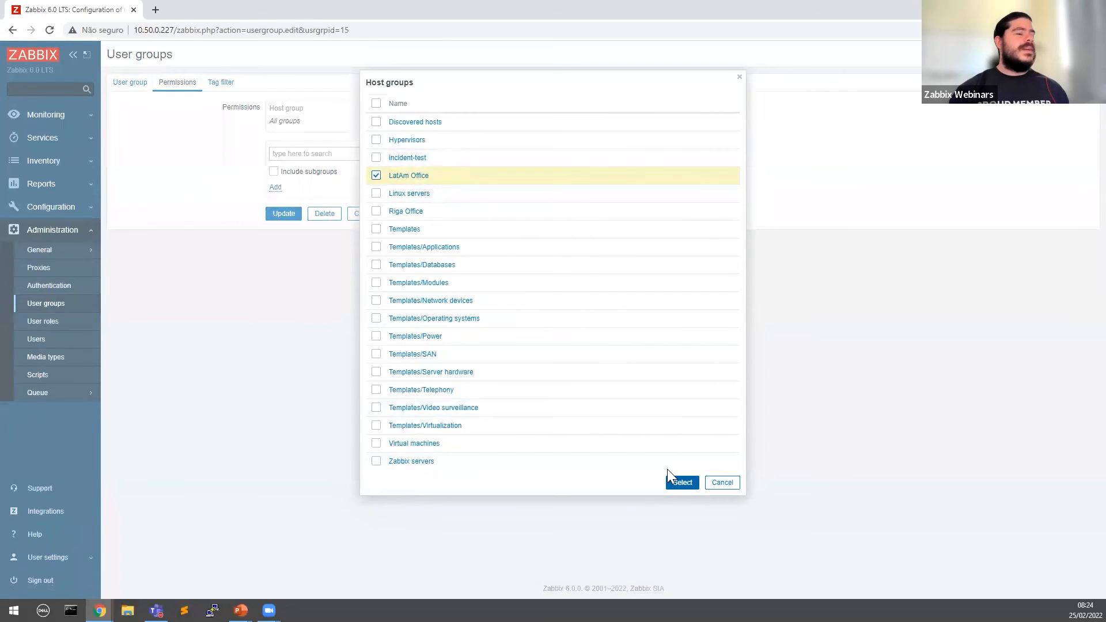
left_click(675, 483)
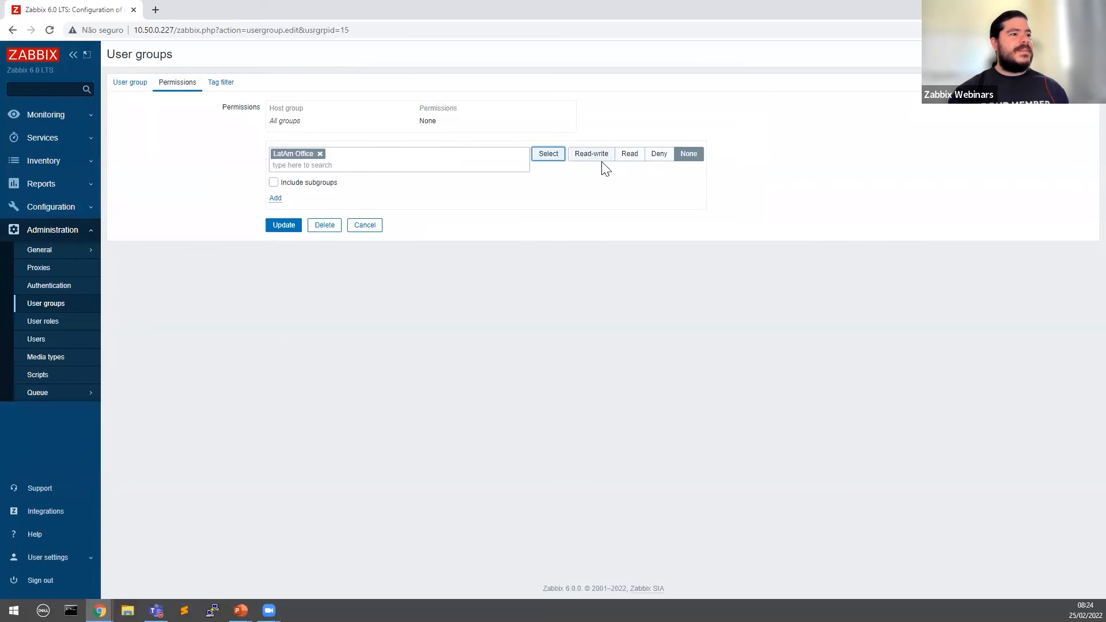
left_click(658, 154)
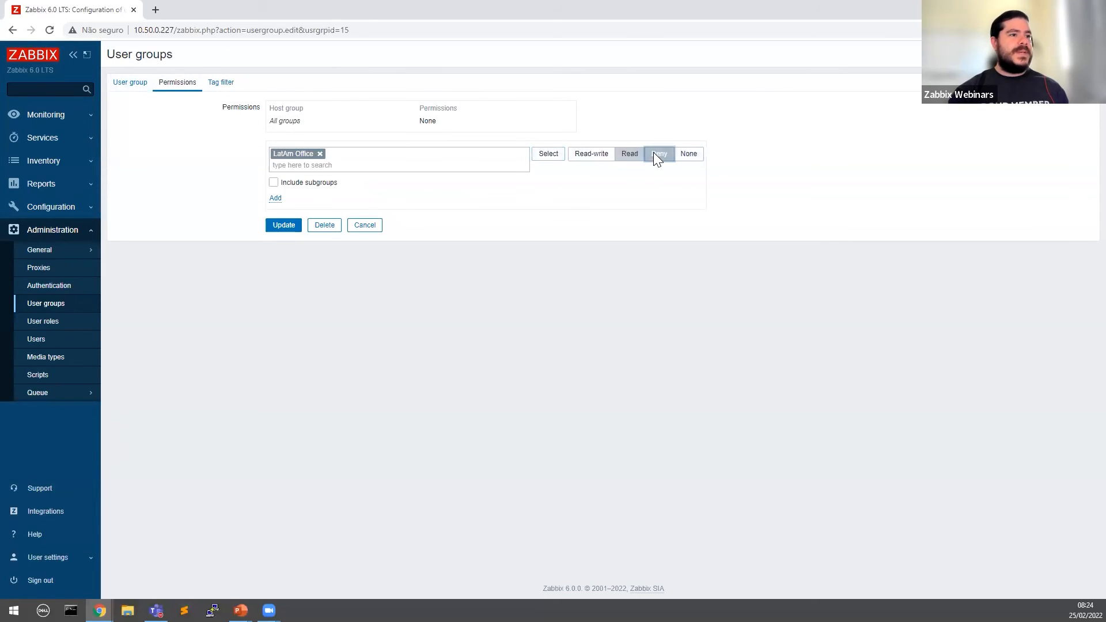
key("Right")
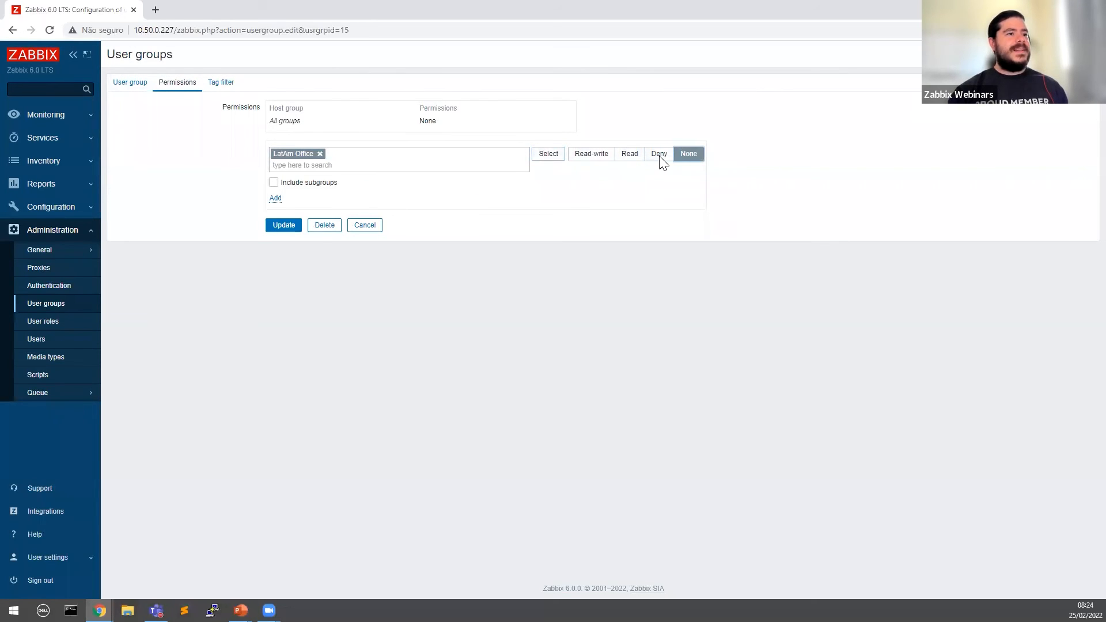
left_click(273, 198)
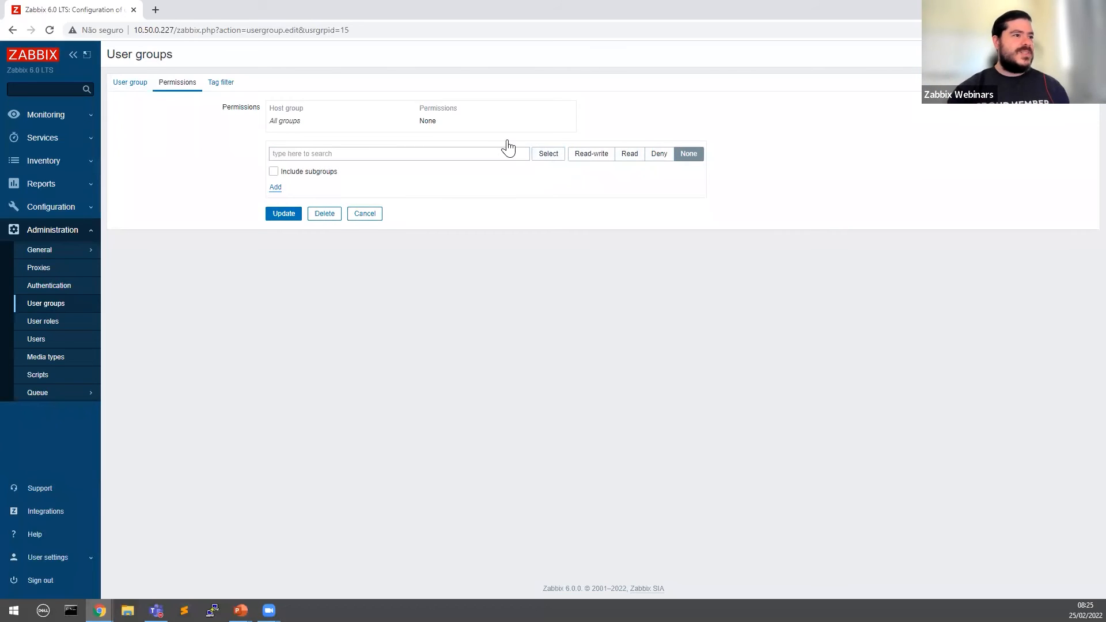
Step: Select LatAm Office again and add it to the permissions with Deny access
left_click(533, 153)
left_click(376, 175)
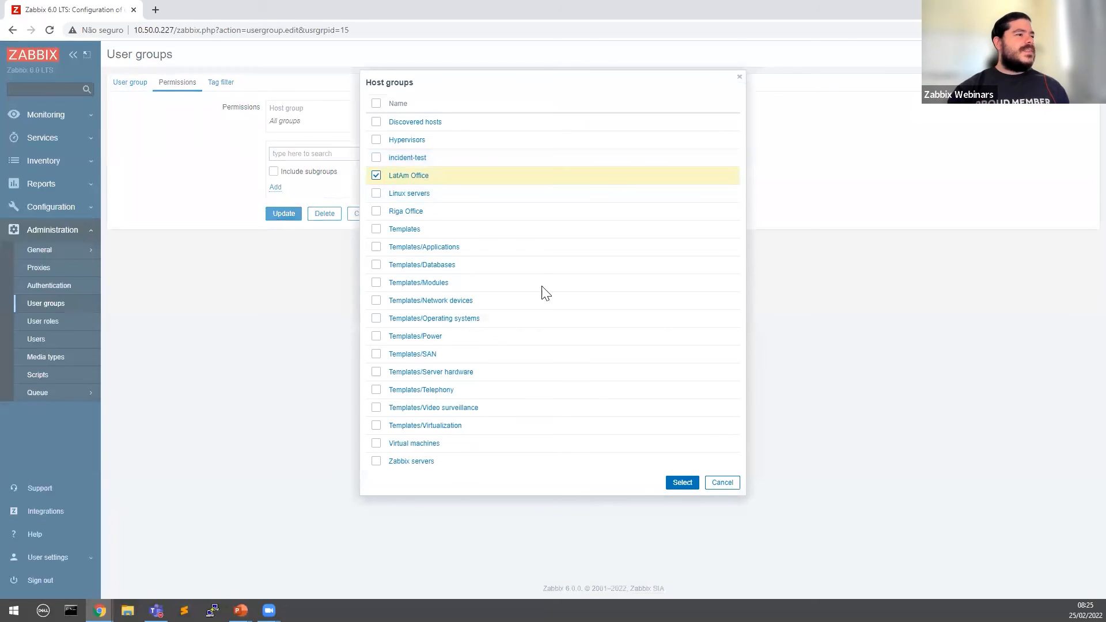
left_click(682, 482)
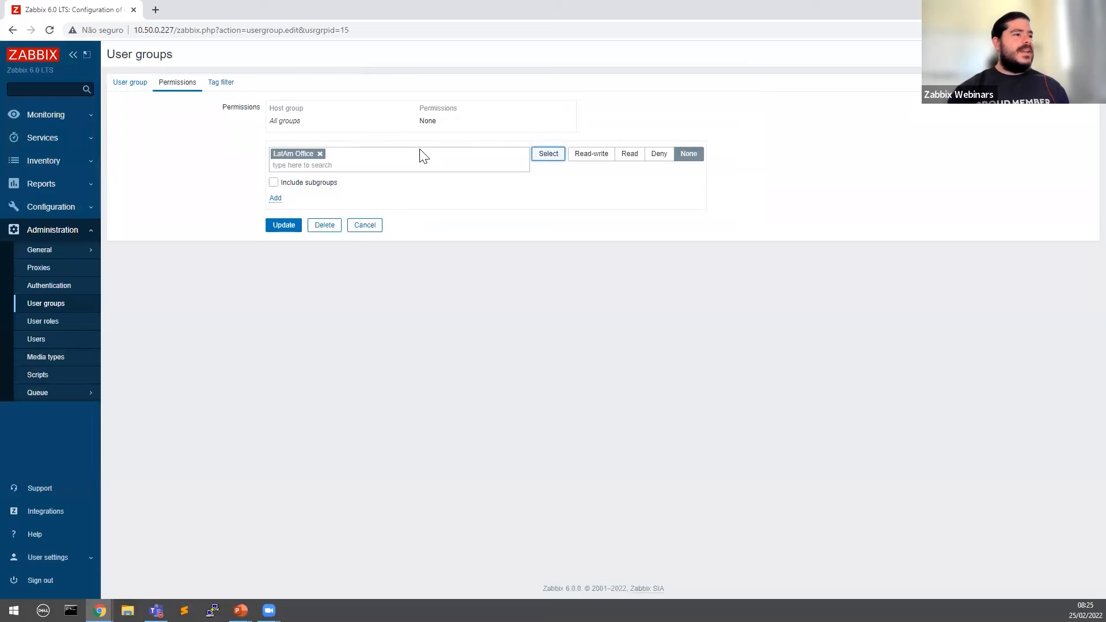
left_click(661, 156)
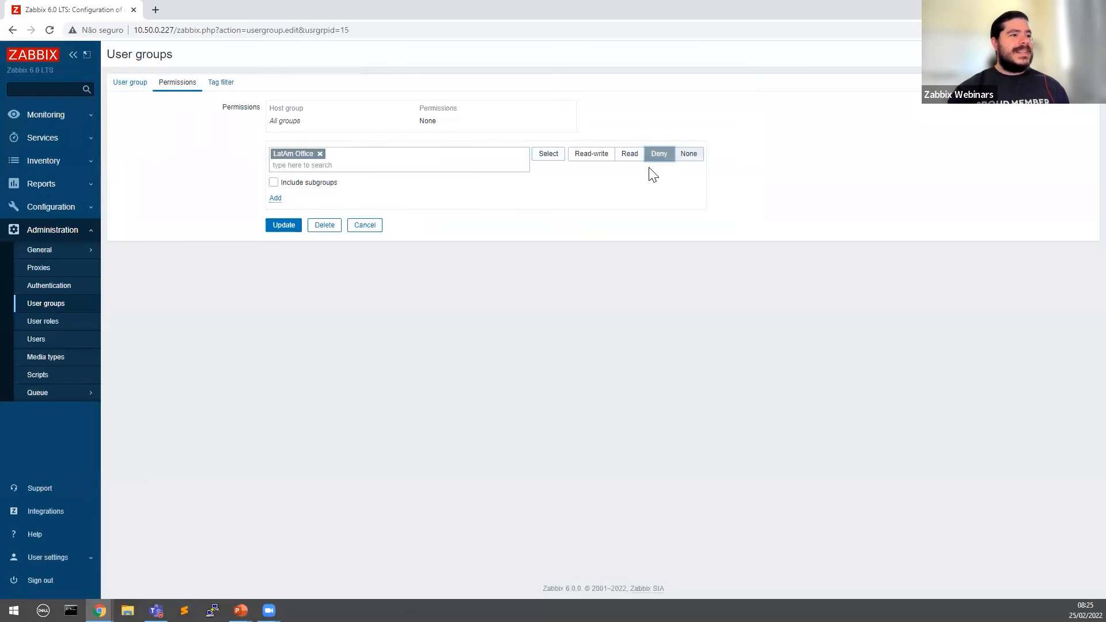
left_click(277, 198)
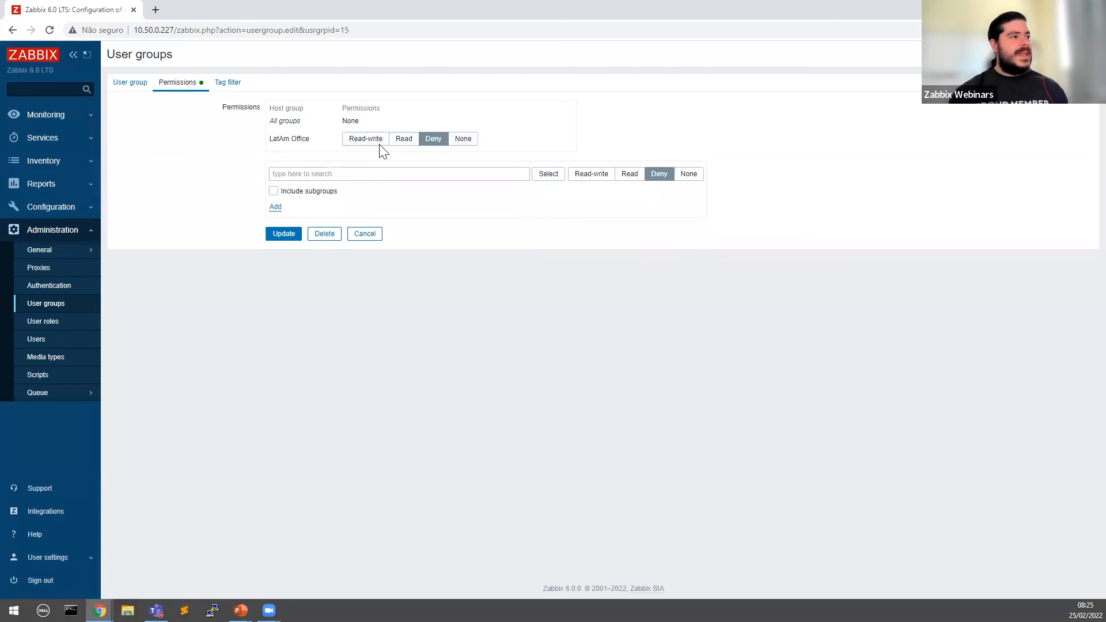
Step: Switch the LatAm Office permission from Deny to Read and update the user group
left_click(134, 88)
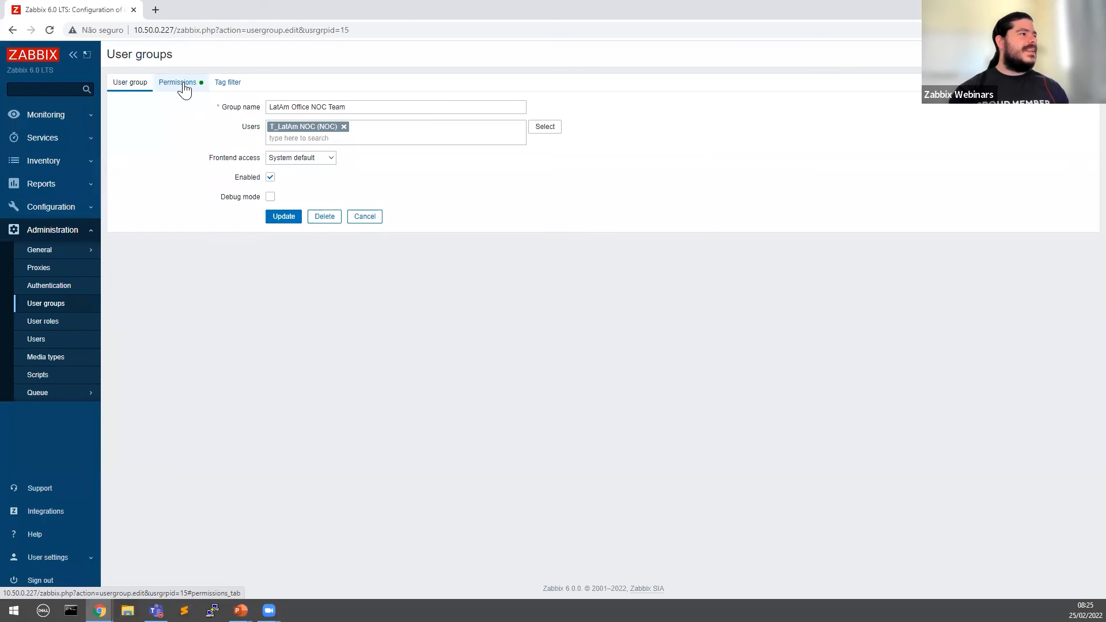
left_click(183, 90)
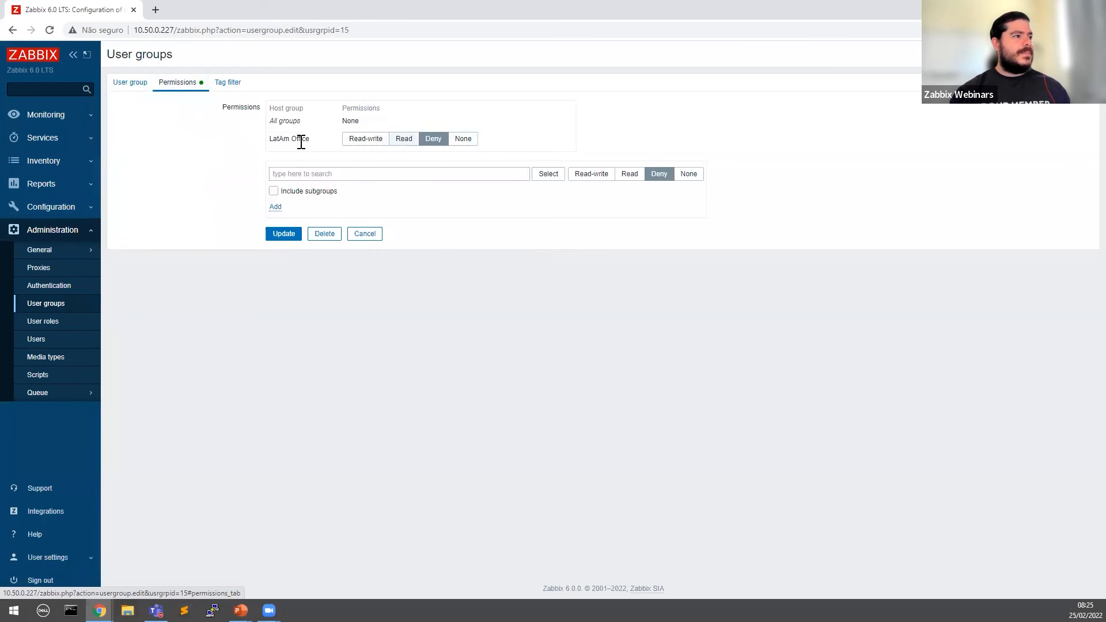
left_click(405, 139)
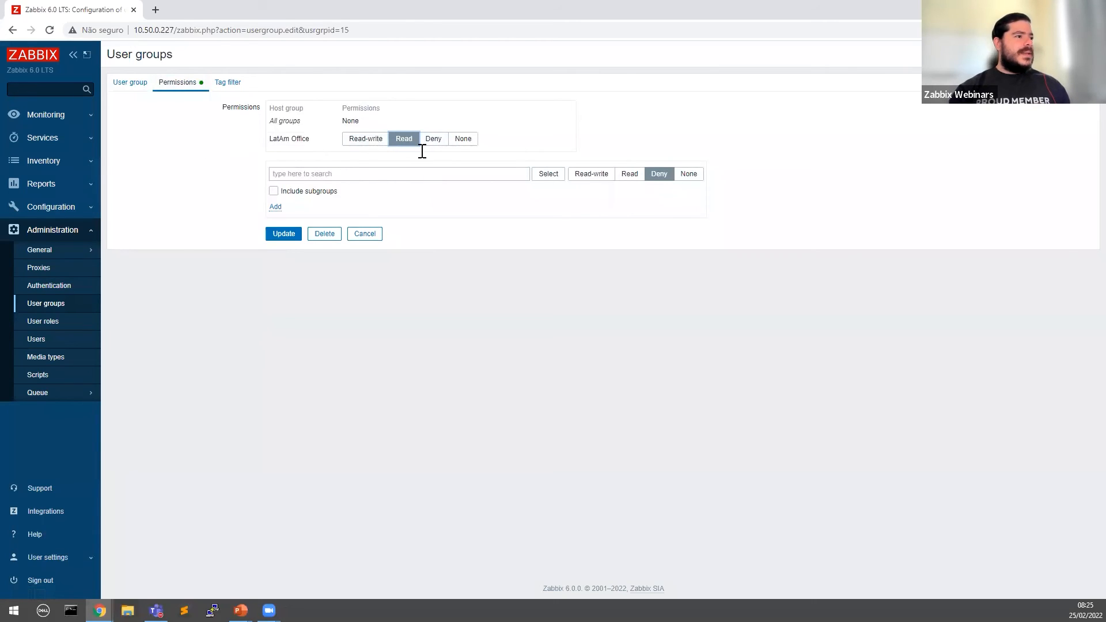
left_click(283, 234)
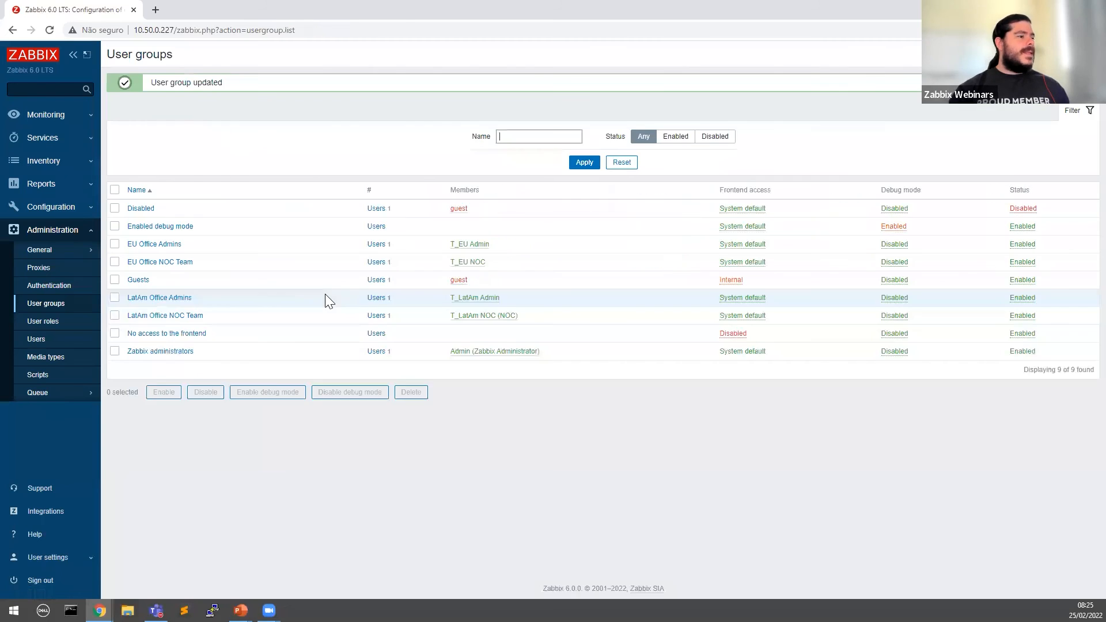
Step: Reopen LatAm Office NOC Team to verify Read on LatAm Office, then cancel
left_click(173, 316)
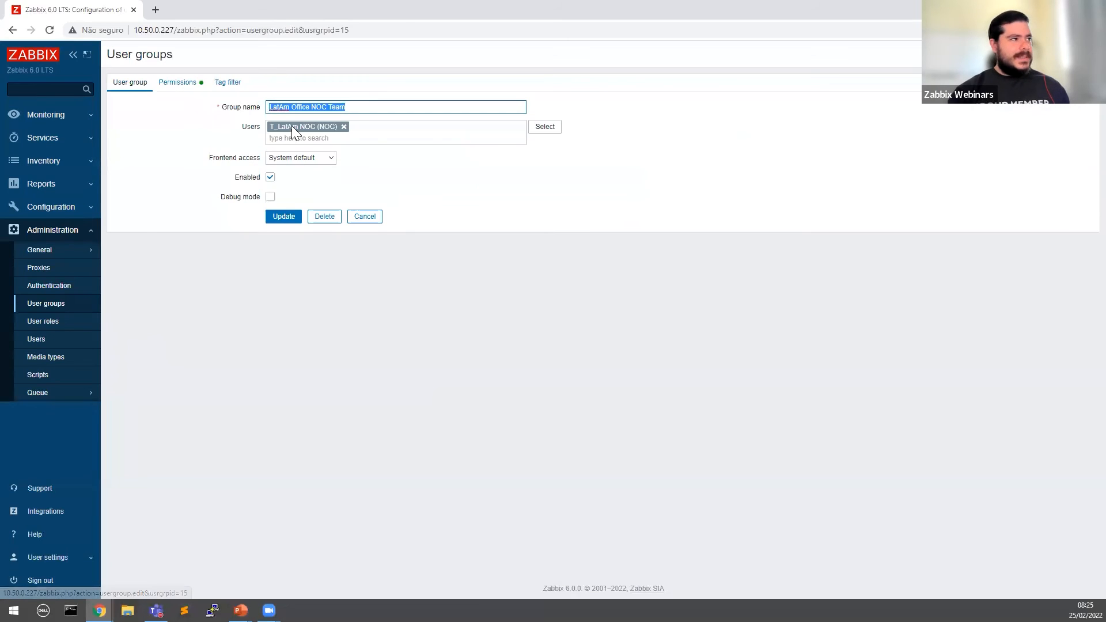
left_click(179, 82)
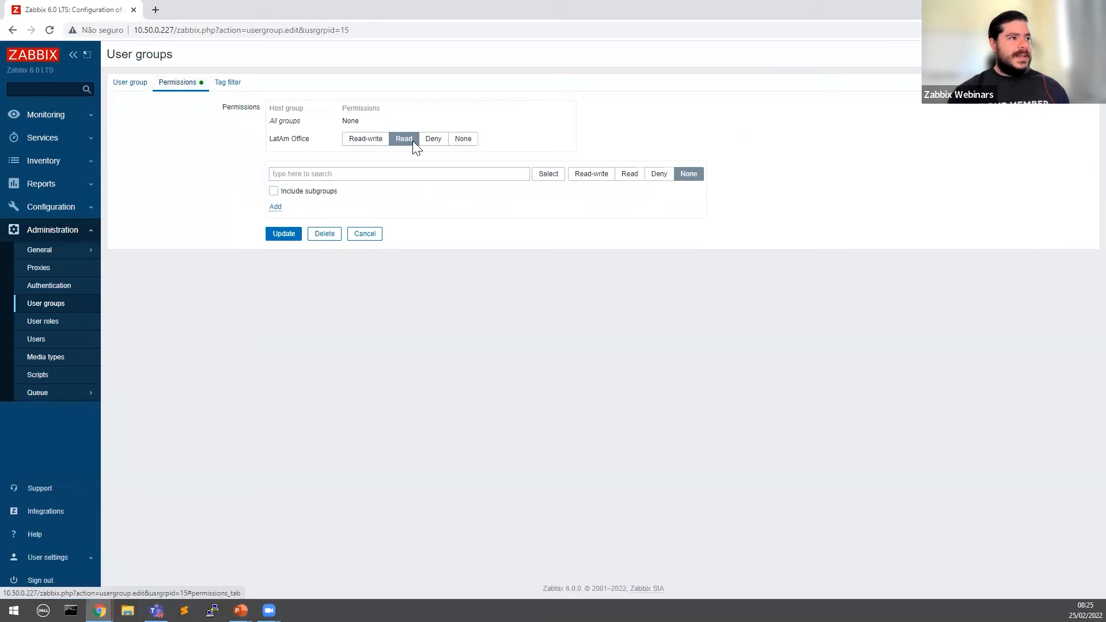
left_click(366, 234)
mouse_move(100, 609)
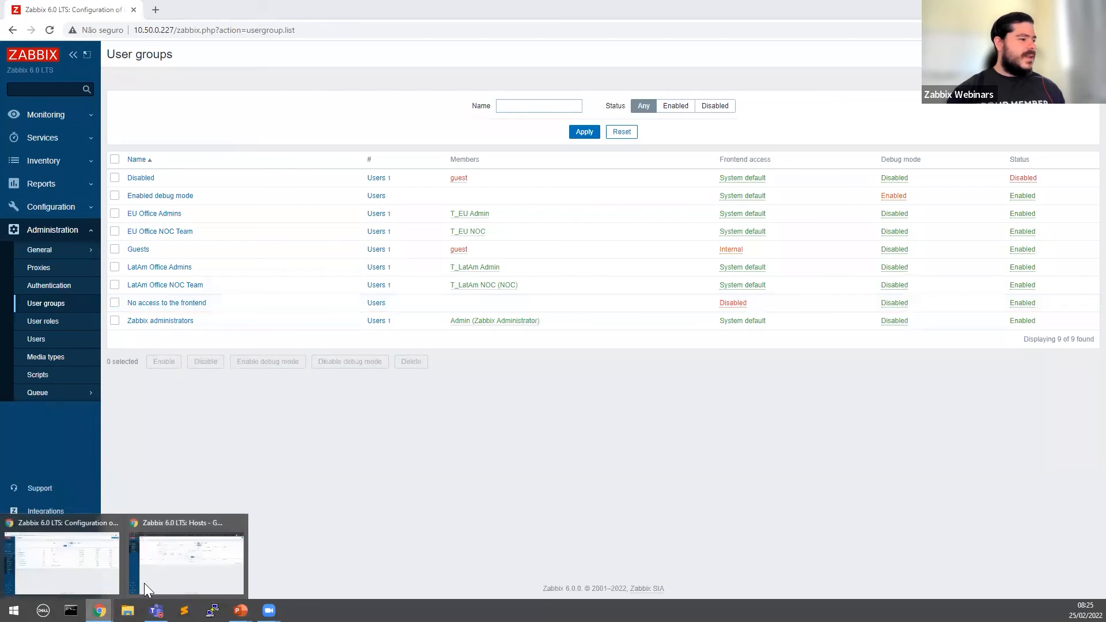
left_click(144, 583)
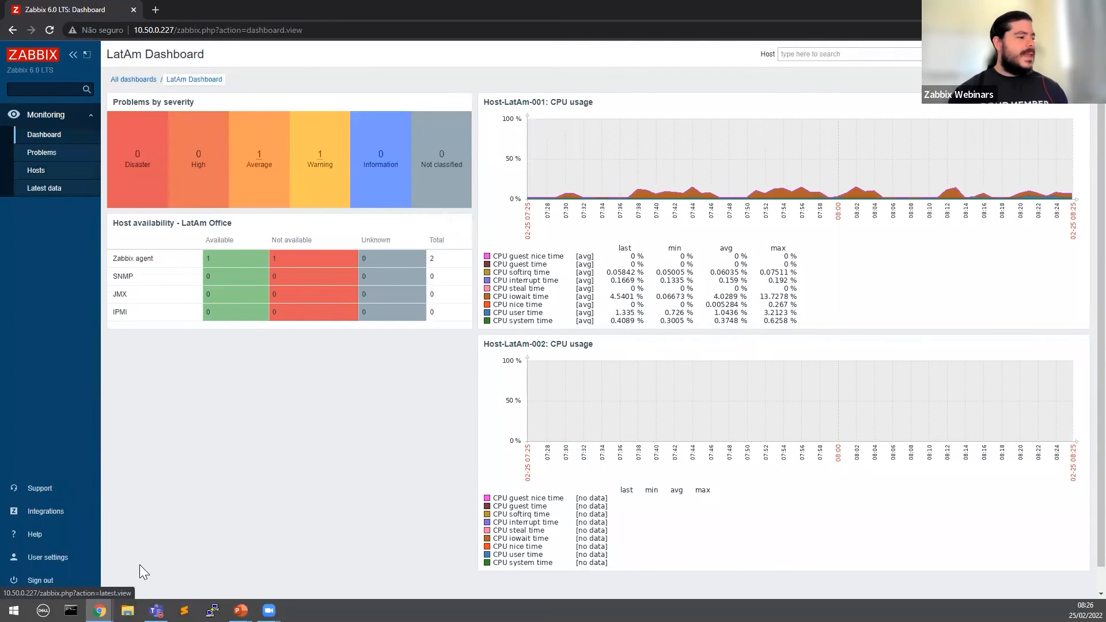
Step: Return to the administrator's window and open Configuration > Host groups
mouse_move(99, 610)
left_click(97, 585)
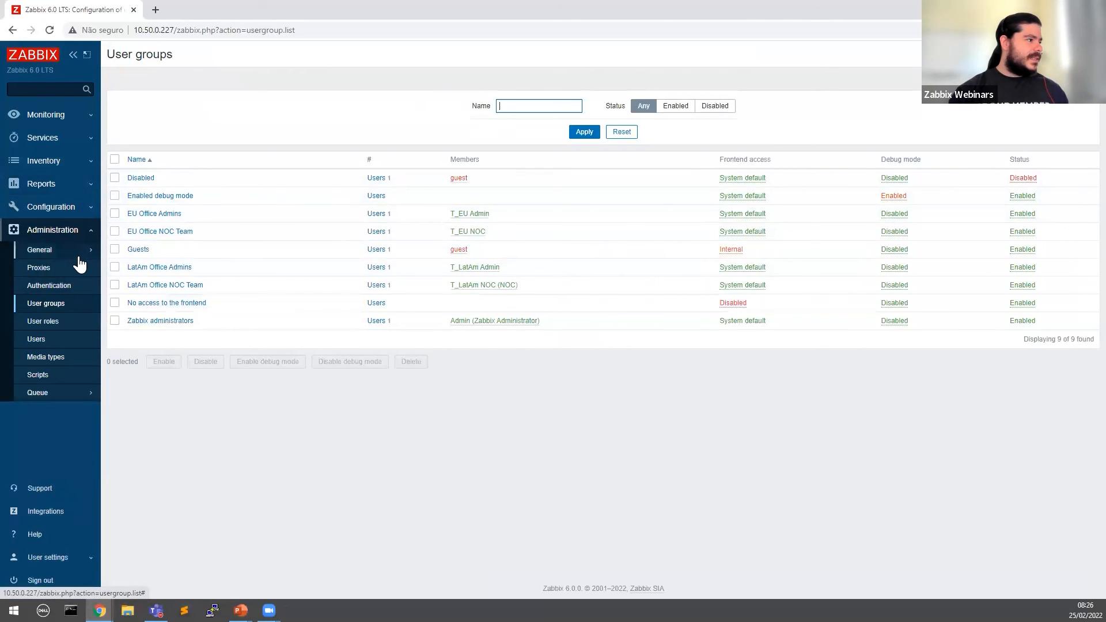
left_click(63, 208)
left_click(63, 228)
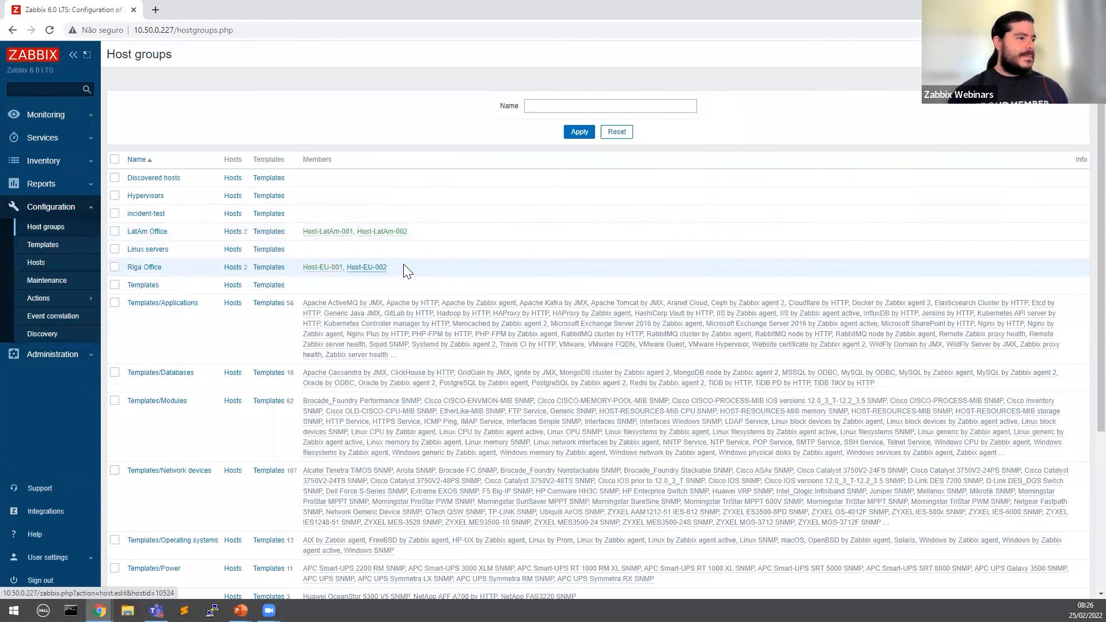
Step: Point out Host-EU-002 among Riga Office members, then list LatAm Office's hosts
left_click_drag(404, 266, 348, 269)
left_click_drag(432, 271, 348, 268)
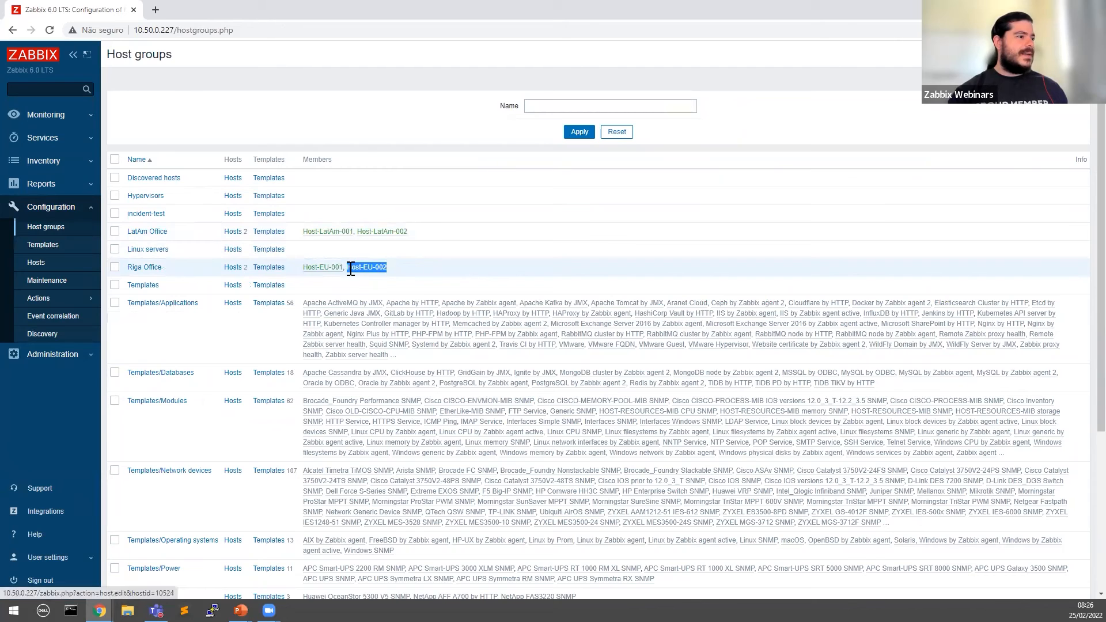
left_click(232, 231)
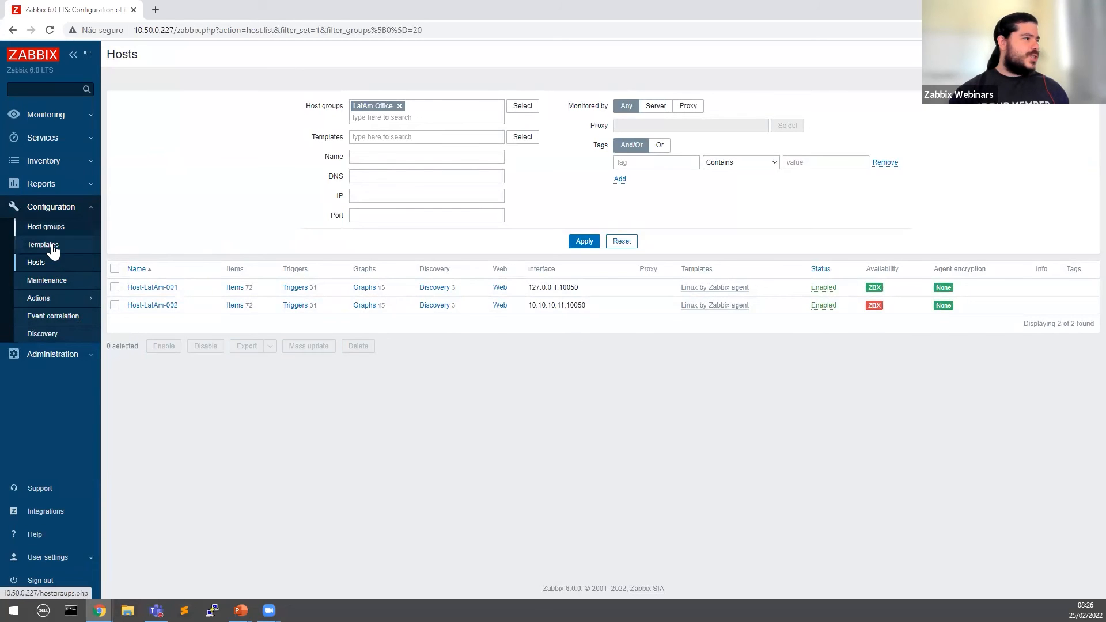
Step: View the LatAm Office group settings unchanged, then list all hosts with the group filter cleared
left_click(62, 227)
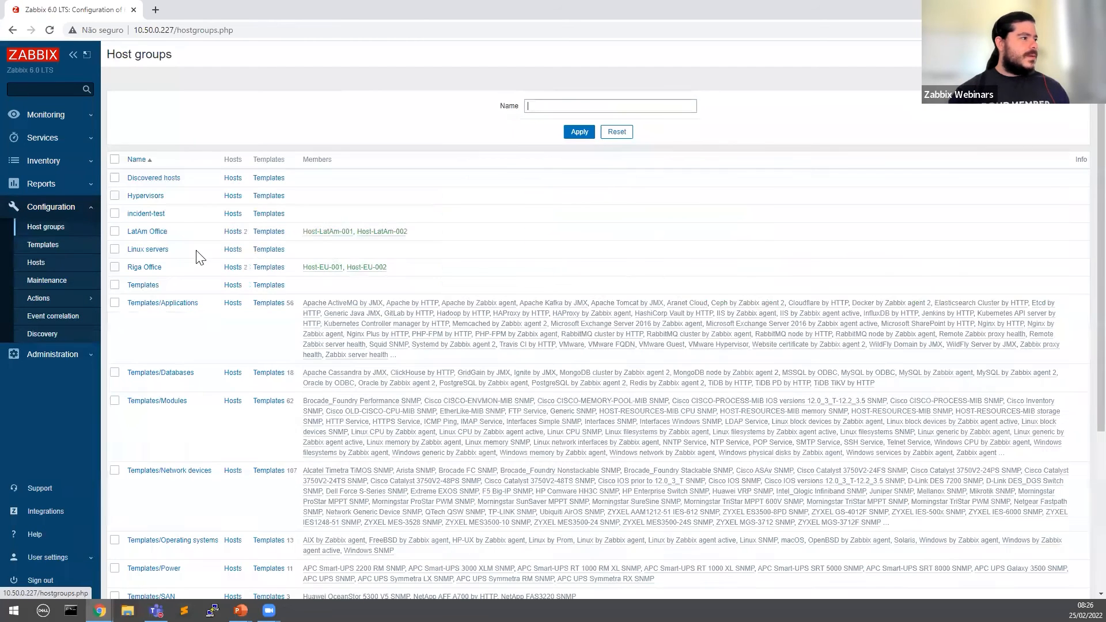
left_click(147, 231)
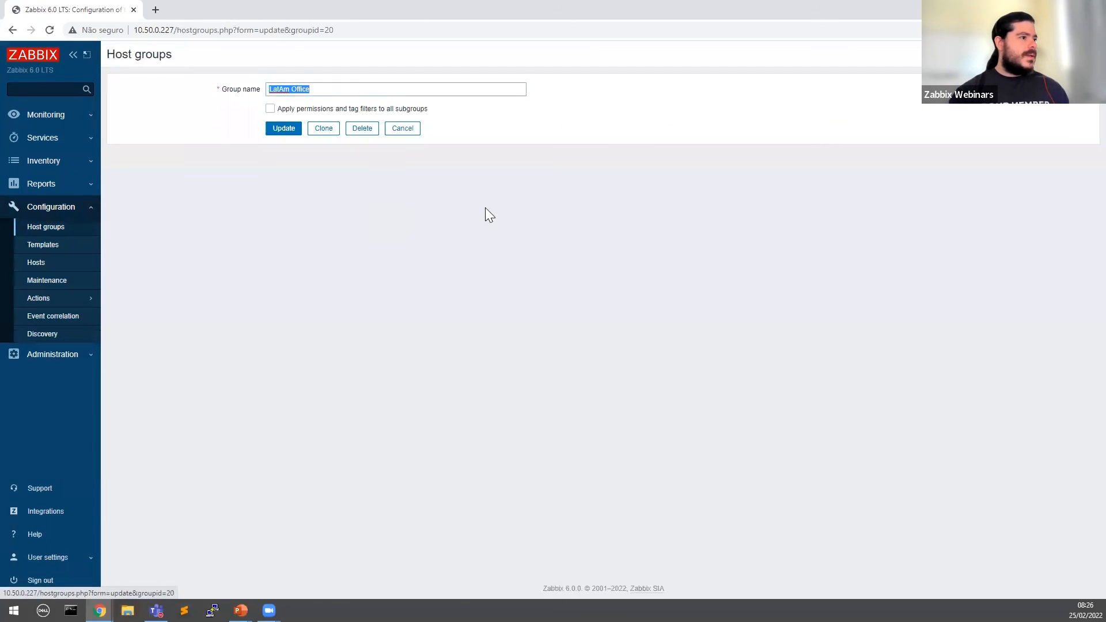
left_click(402, 127)
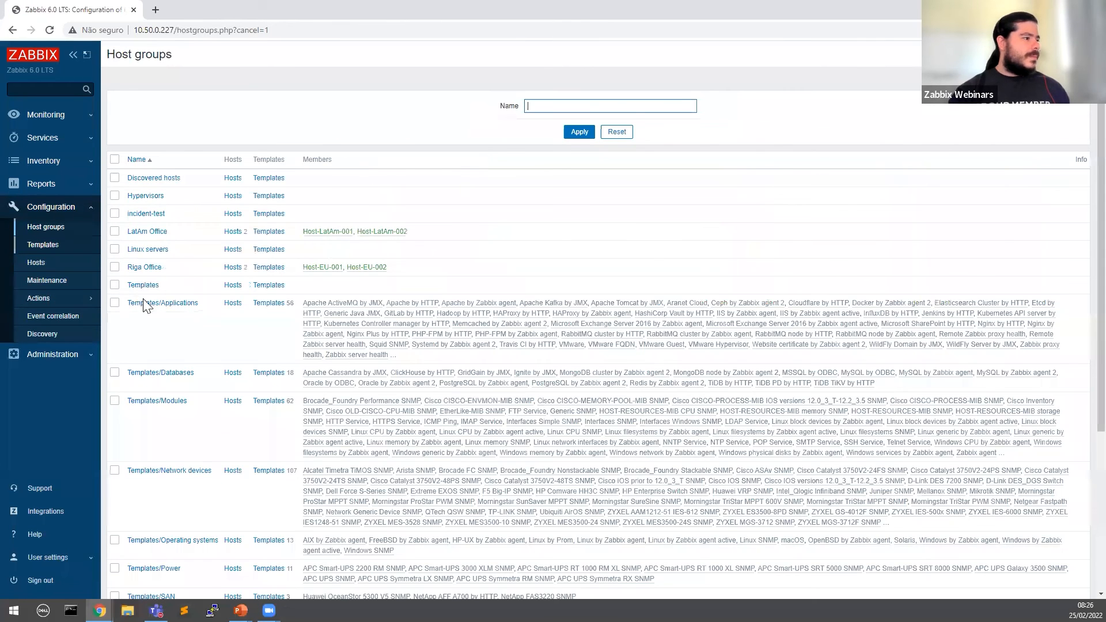
left_click(233, 231)
left_click(404, 105)
left_click(584, 229)
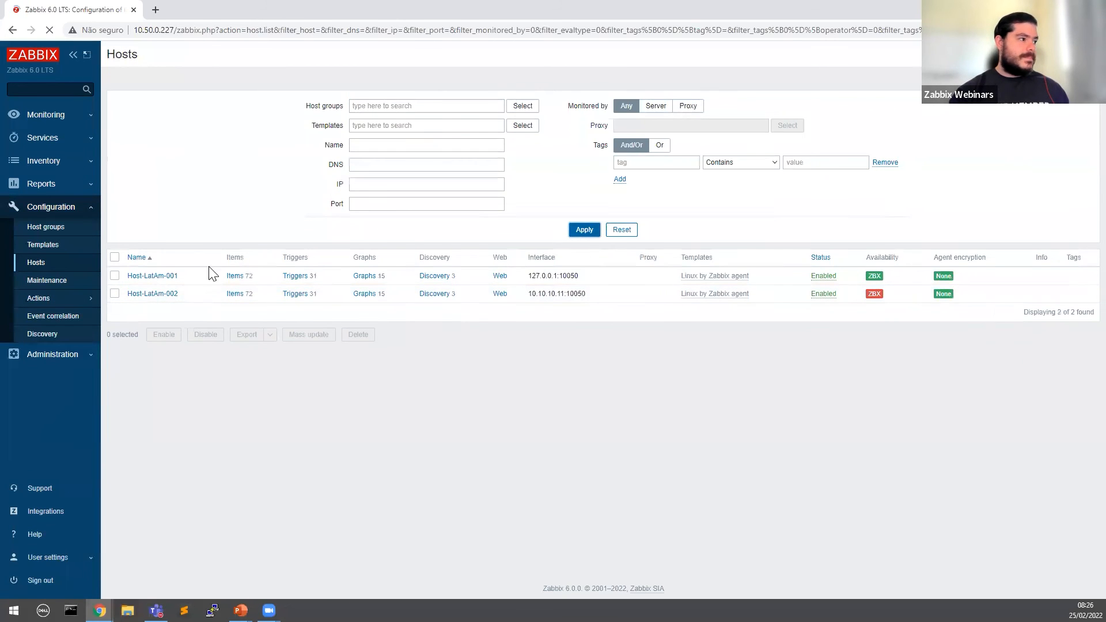
Step: Add Host-EU-002 to the LatAm Office host group and save it
left_click(150, 294)
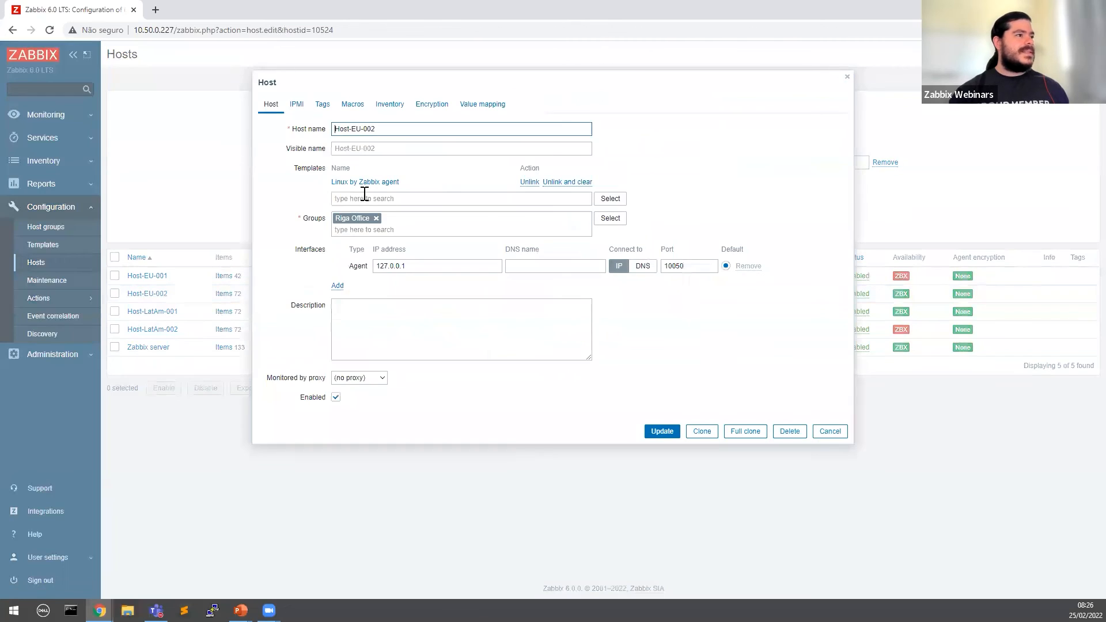
left_click(424, 230)
type("la")
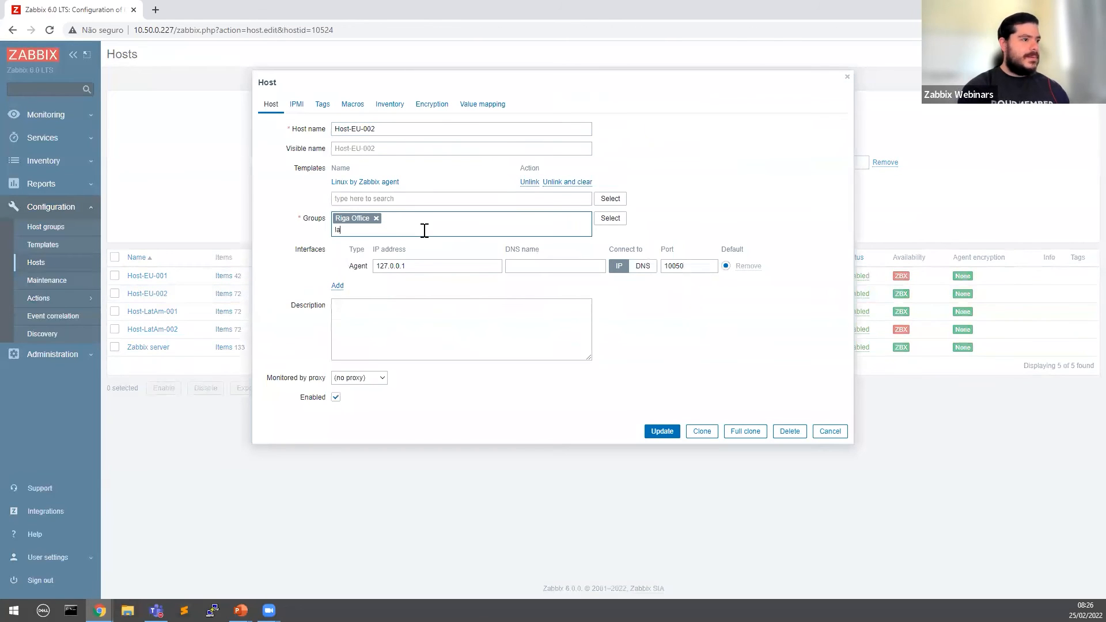
type("tam")
left_click(362, 249)
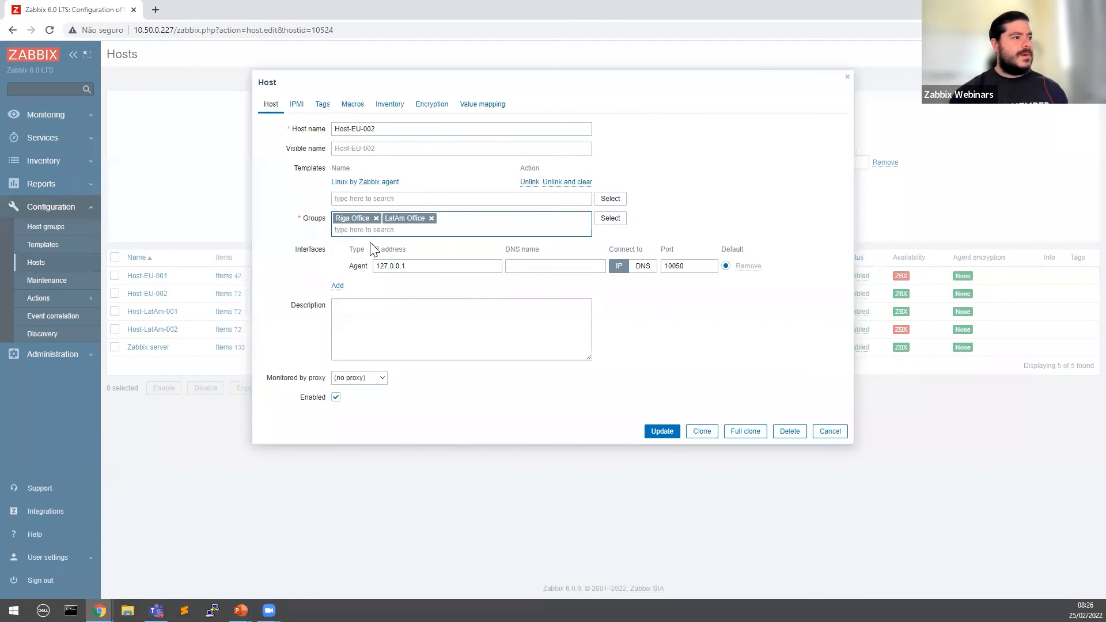
left_click(662, 432)
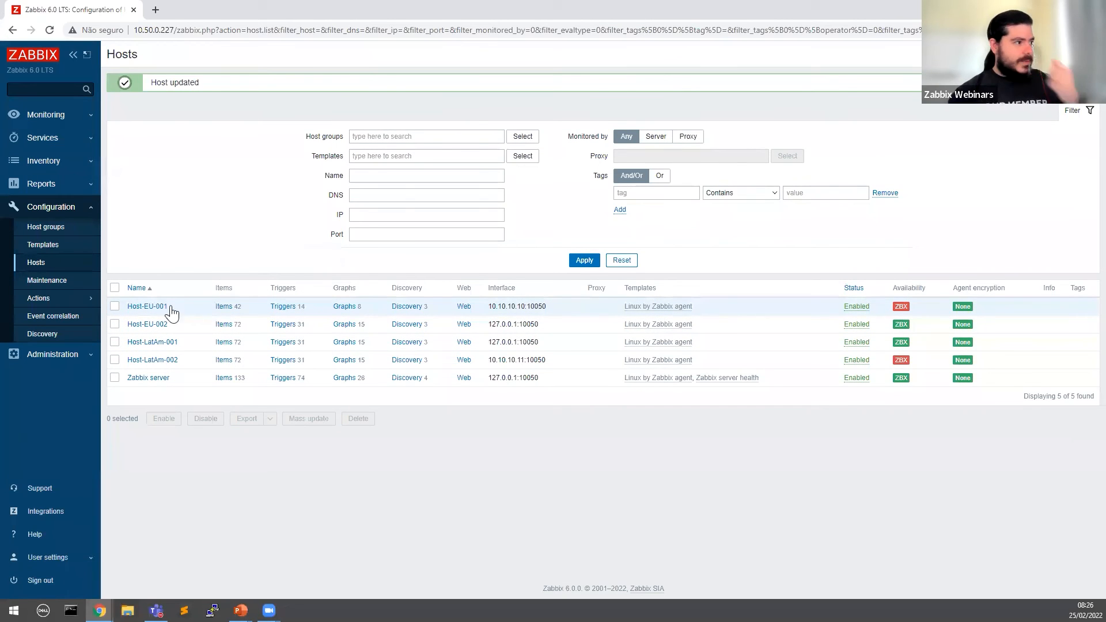
Step: Compare Host-EU-002's membership in Riga Office and LatAm Office on the Host groups list
left_click(80, 227)
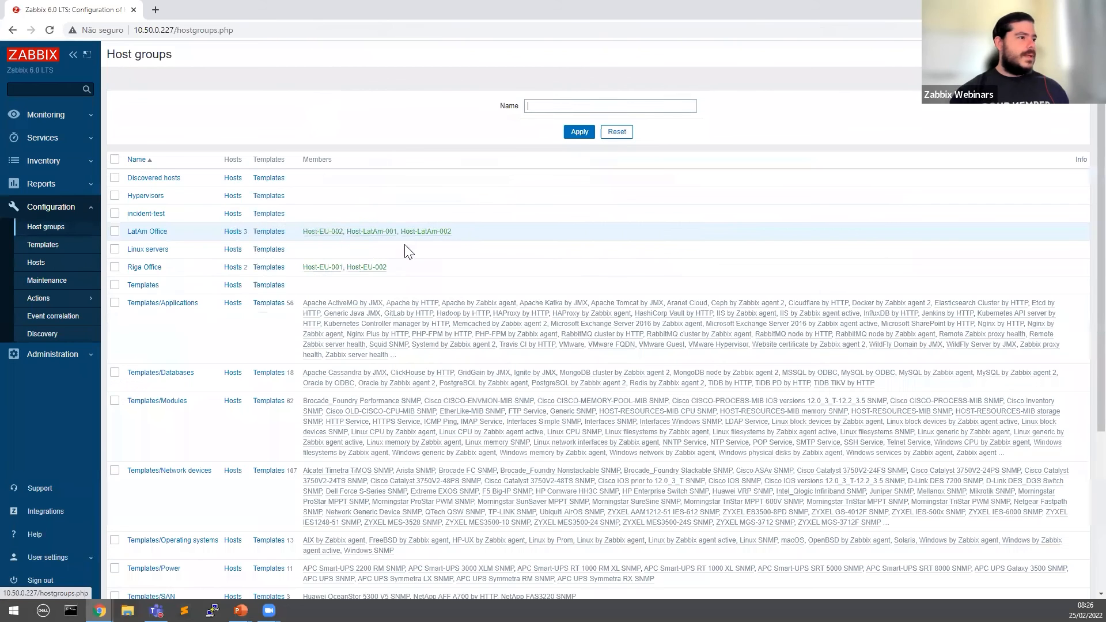
left_click_drag(386, 267, 344, 268)
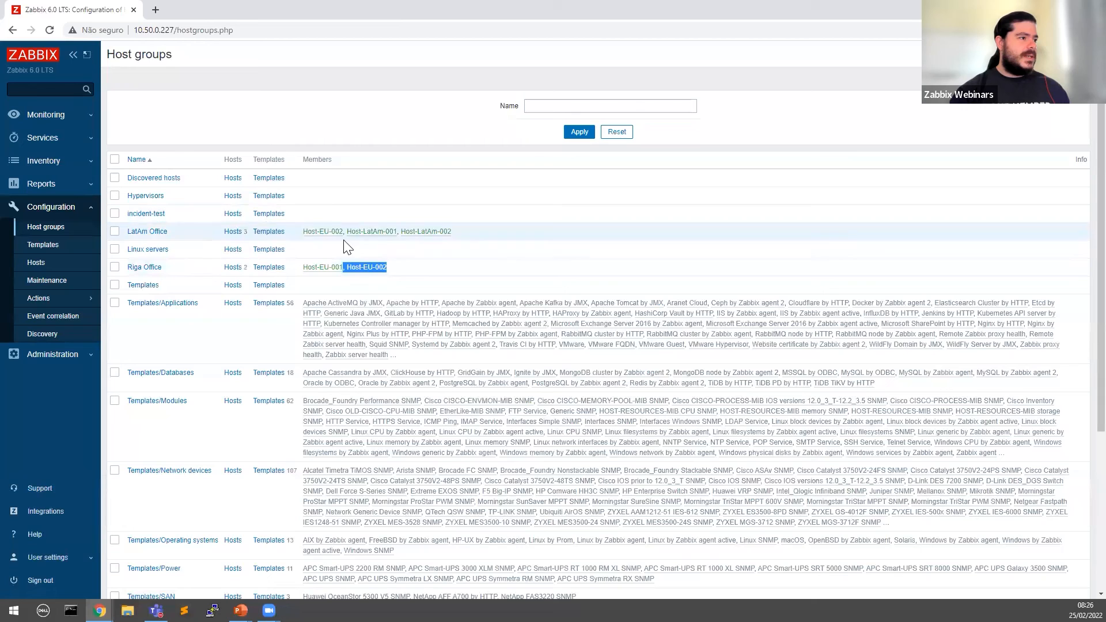
left_click_drag(302, 231, 343, 231)
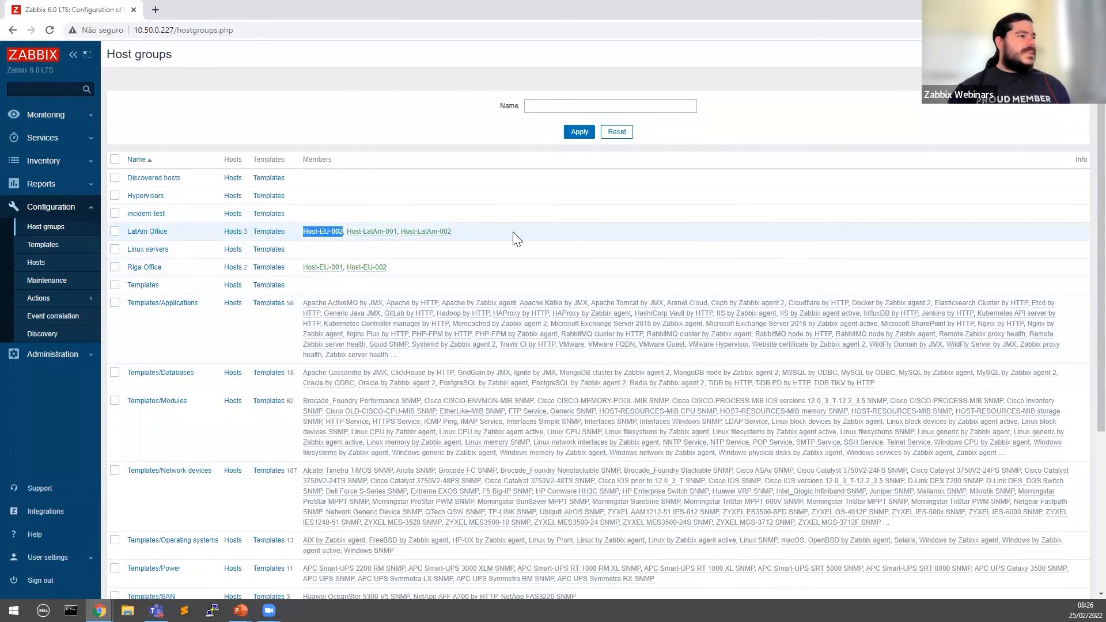
left_click_drag(513, 235, 283, 232)
left_click(100, 611)
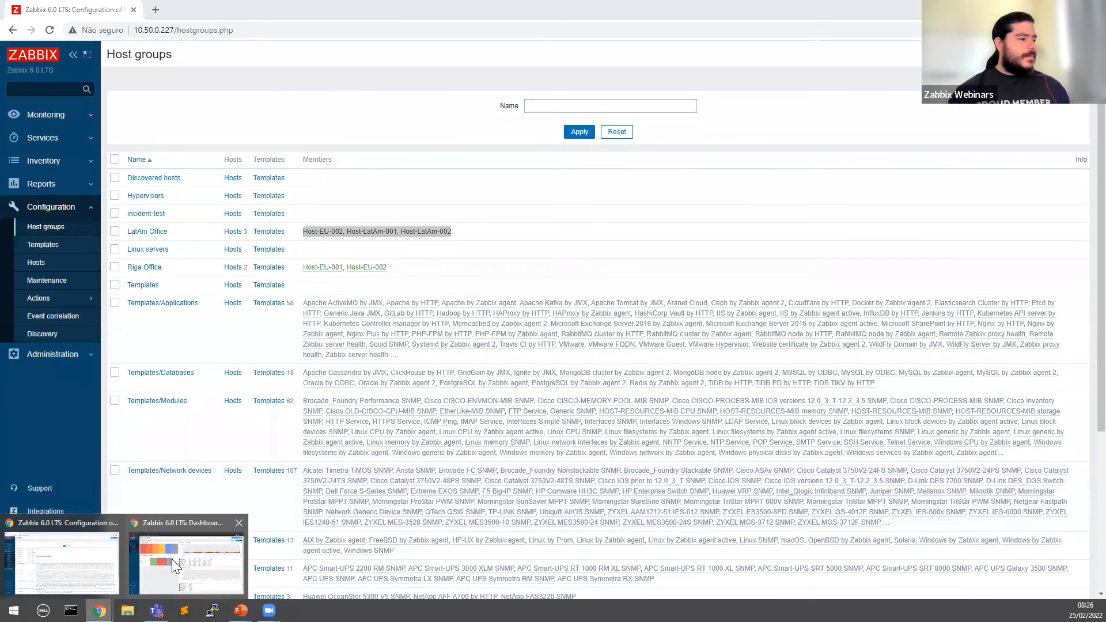
left_click(190, 553)
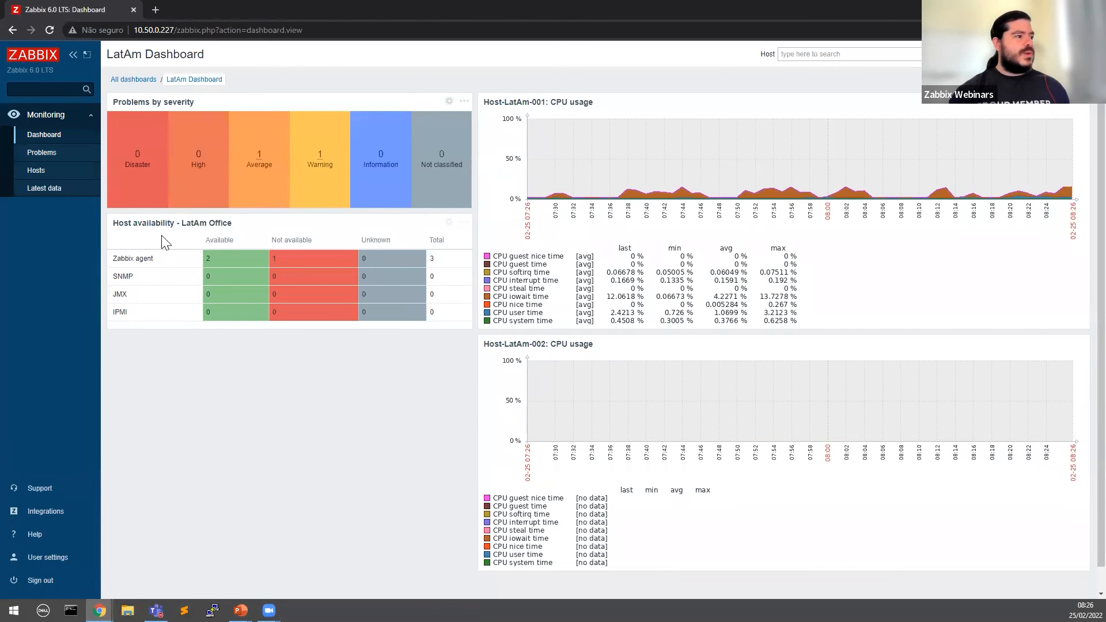
left_click(40, 172)
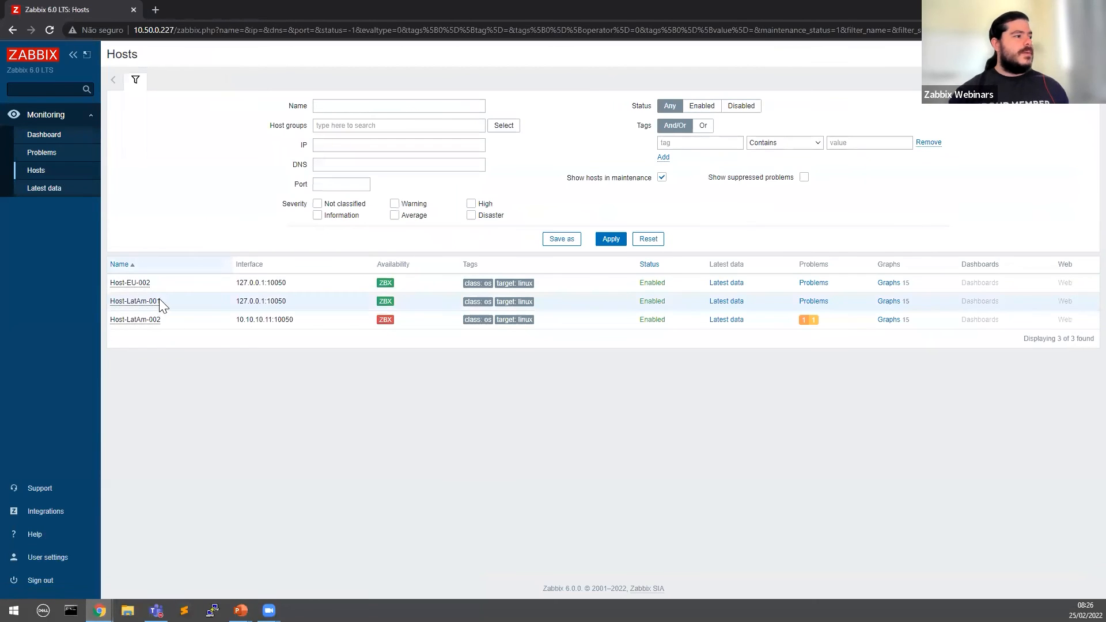
left_click_drag(150, 283, 109, 284)
left_click(223, 232)
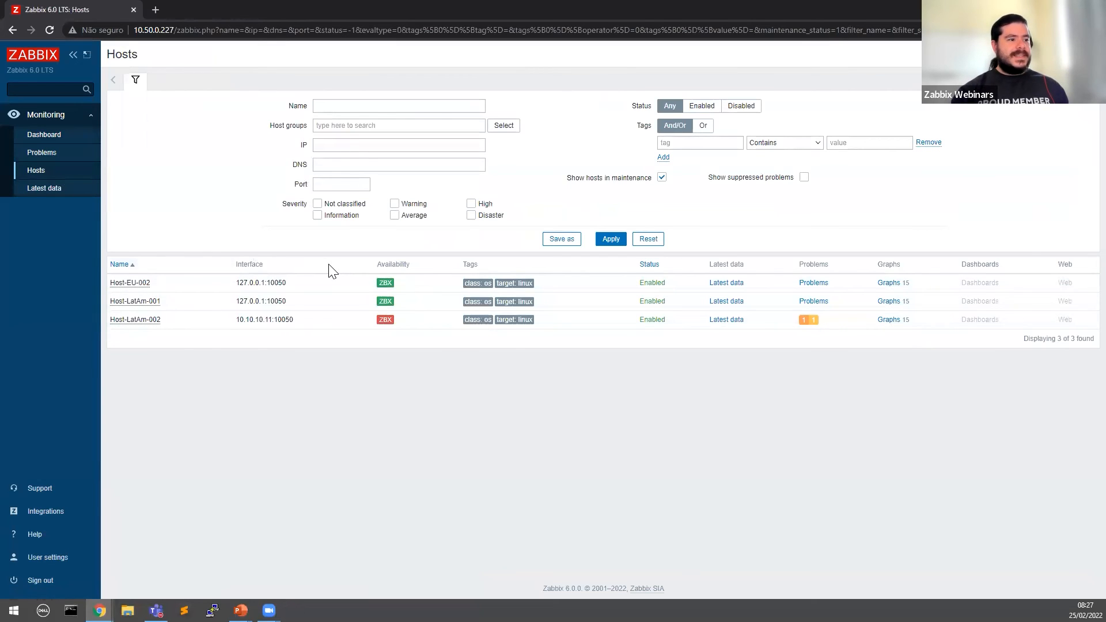
left_click(99, 611)
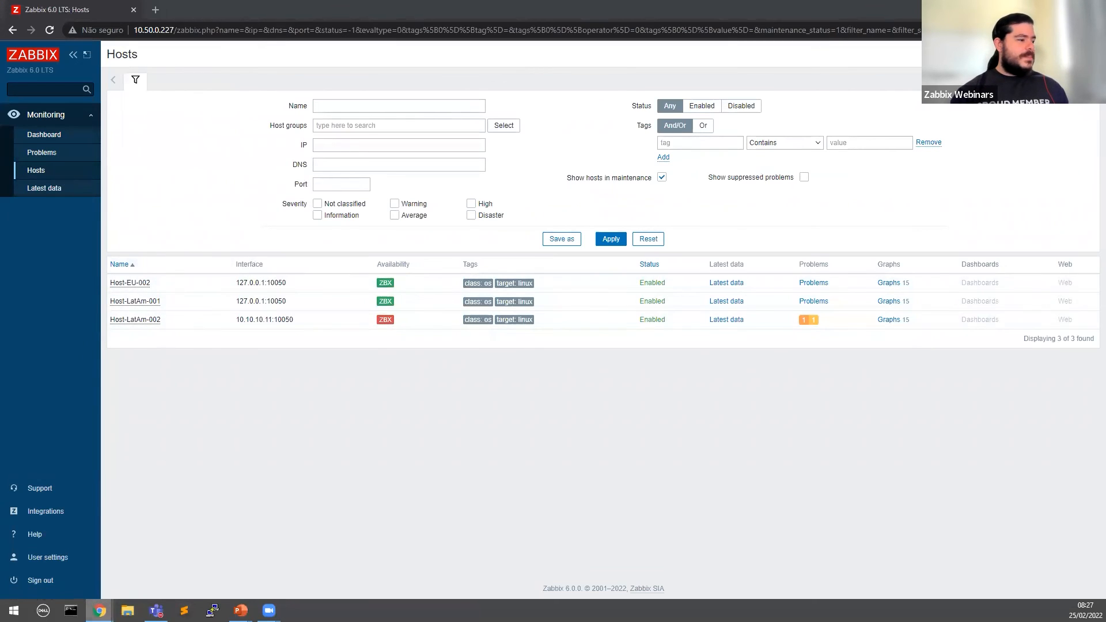
left_click(188, 557)
left_click(99, 610)
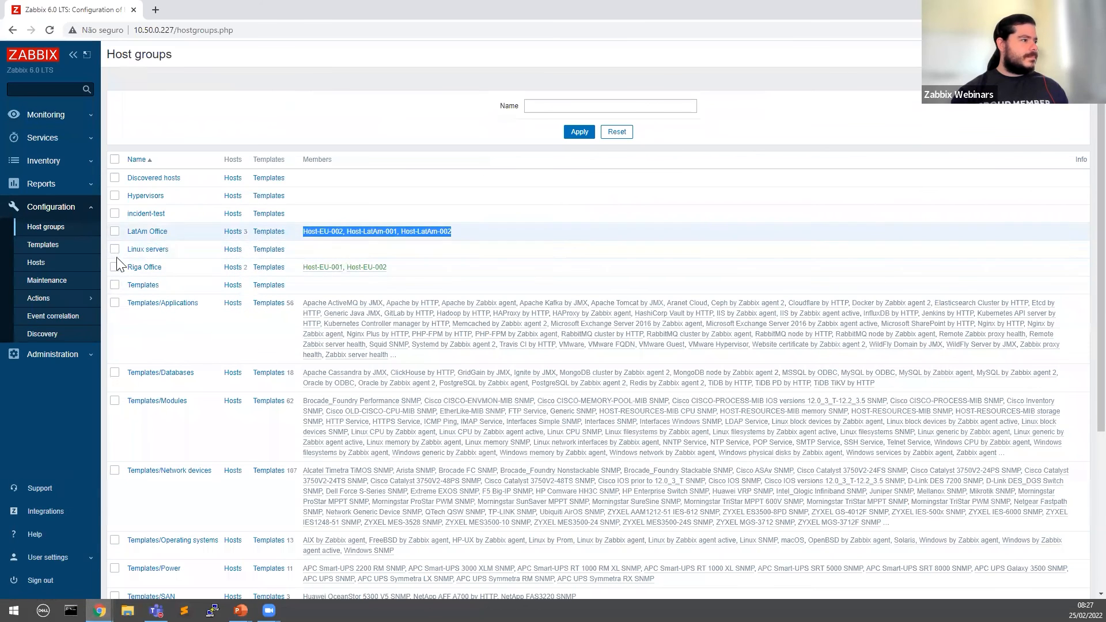
Step: Remove LatAm Office from Host-EU-002's groups and update the host
left_click(432, 248)
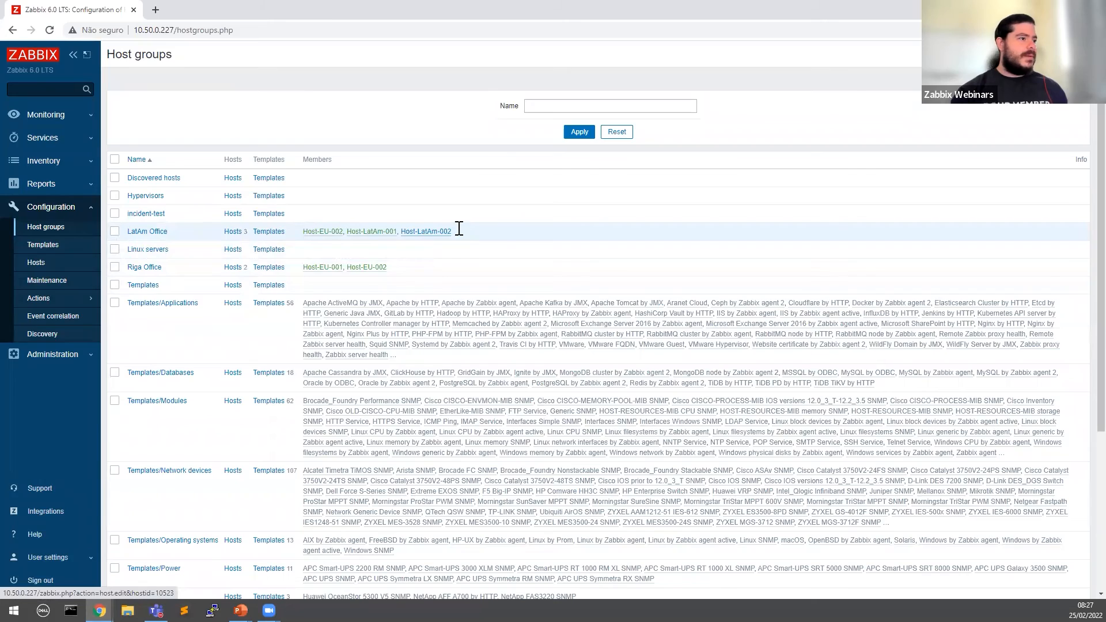
left_click(446, 231)
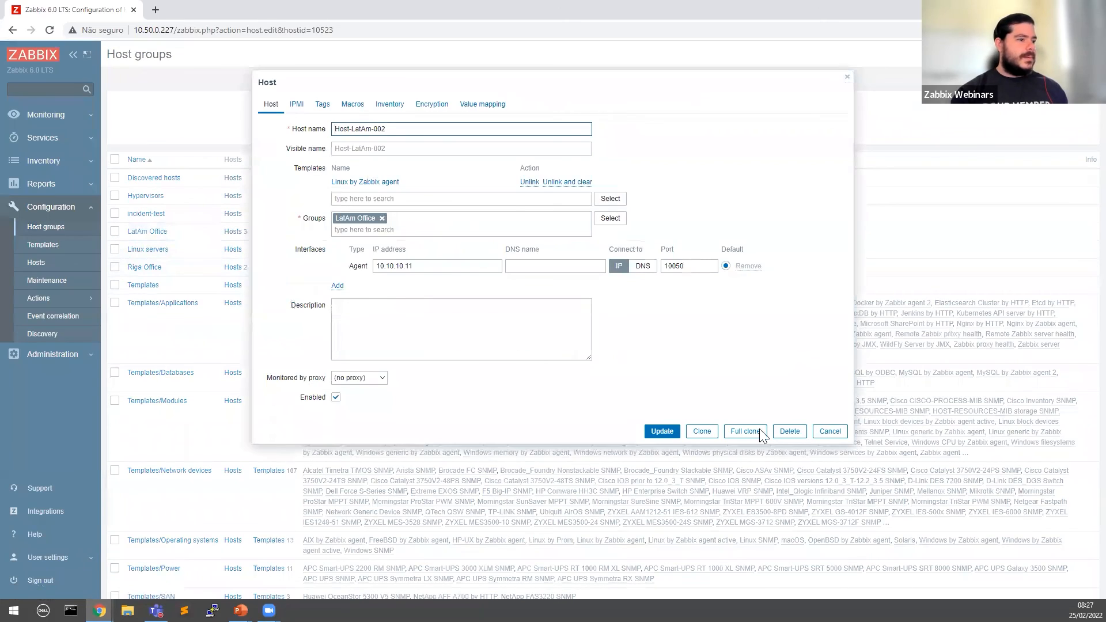
left_click(832, 431)
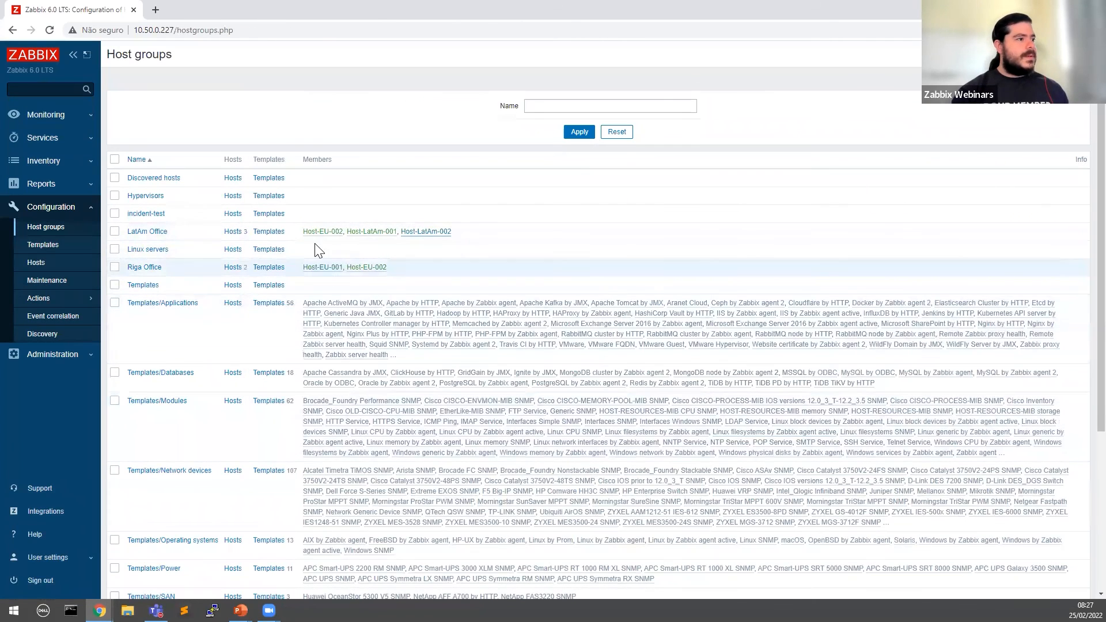
left_click(426, 231)
left_click(662, 432)
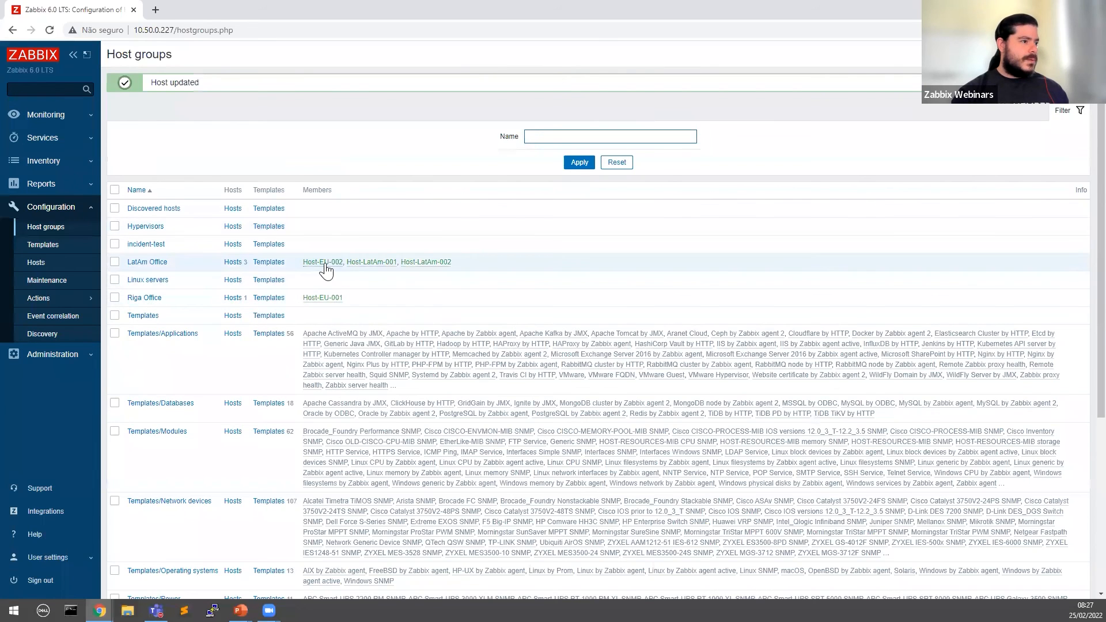
Step: Assign Riga Office as Host-EU-002's group and save the host
left_click(310, 261)
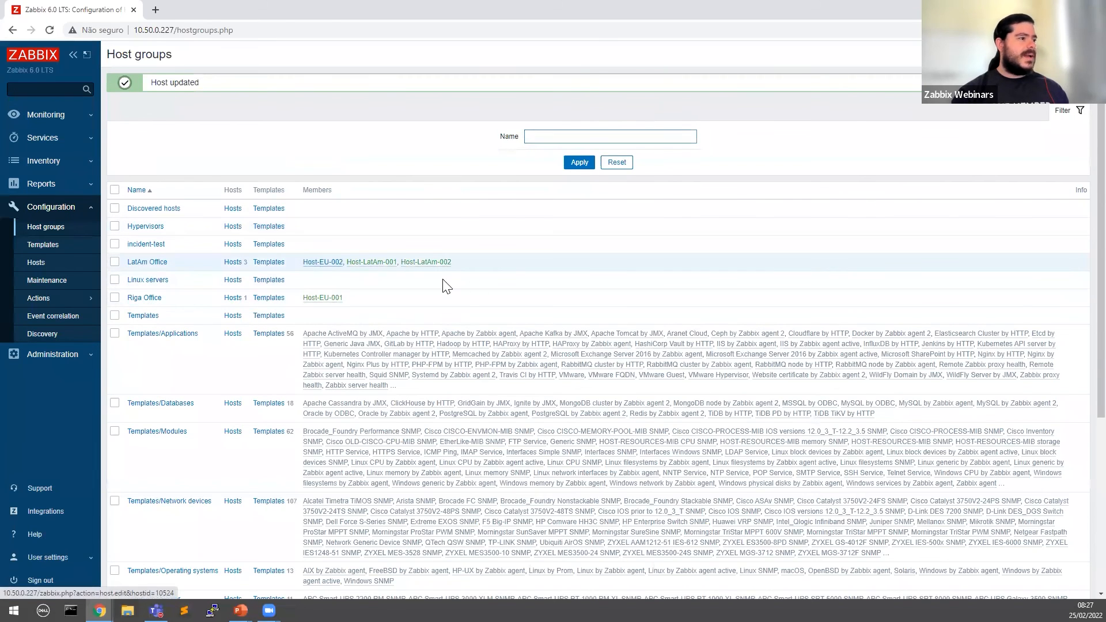
left_click(389, 219)
type("riga")
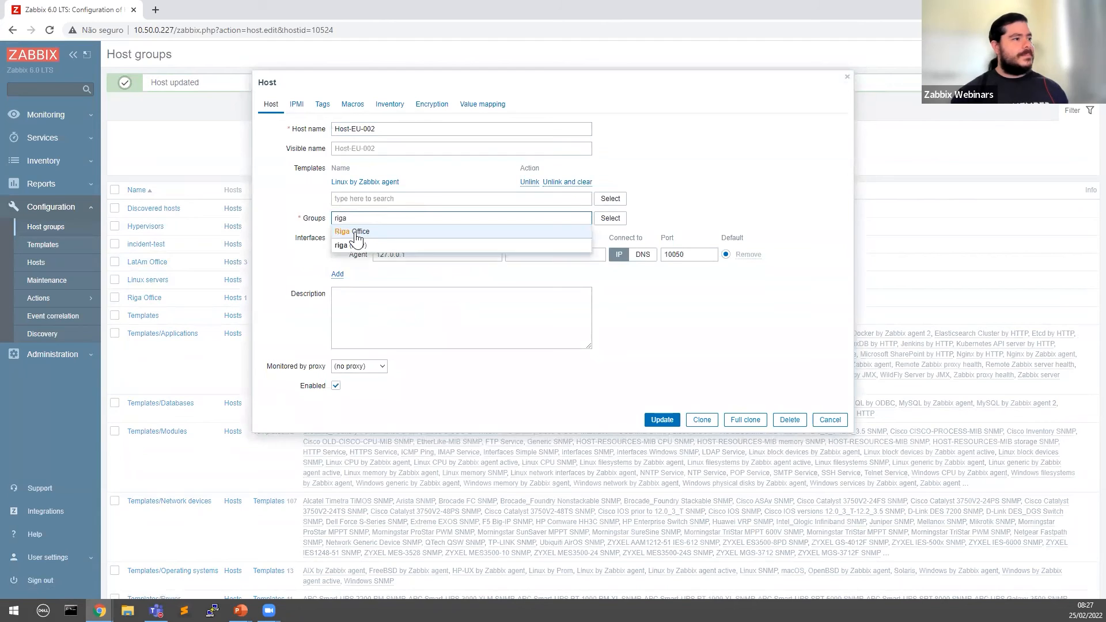
left_click(361, 230)
left_click(663, 420)
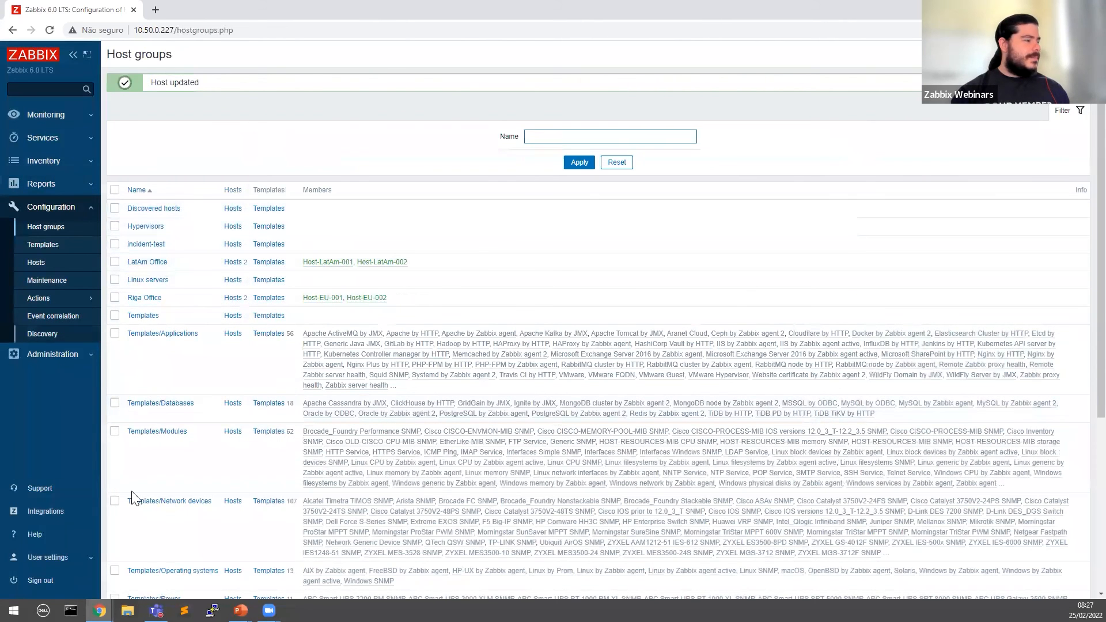
Step: Switch to the LatAm NOC user's browser window showing its Hosts list
mouse_move(100, 610)
left_click(166, 559)
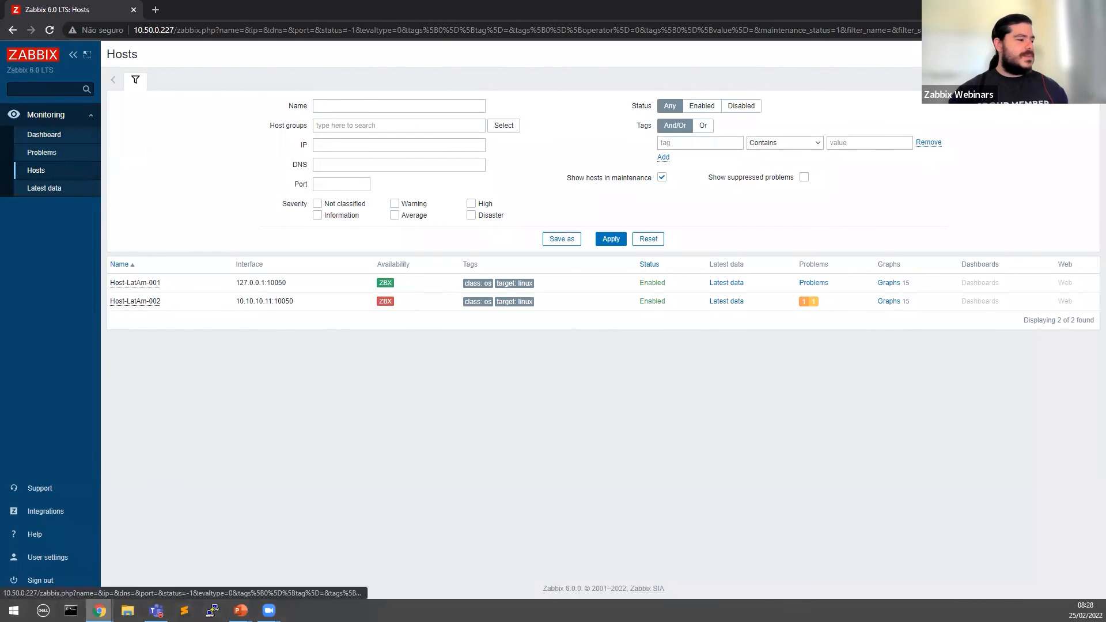
Step: Grant the Restricted Elements user role access to Inventory Overview and Hosts, and update it
mouse_move(99, 610)
left_click(62, 556)
left_click(43, 354)
left_click(42, 321)
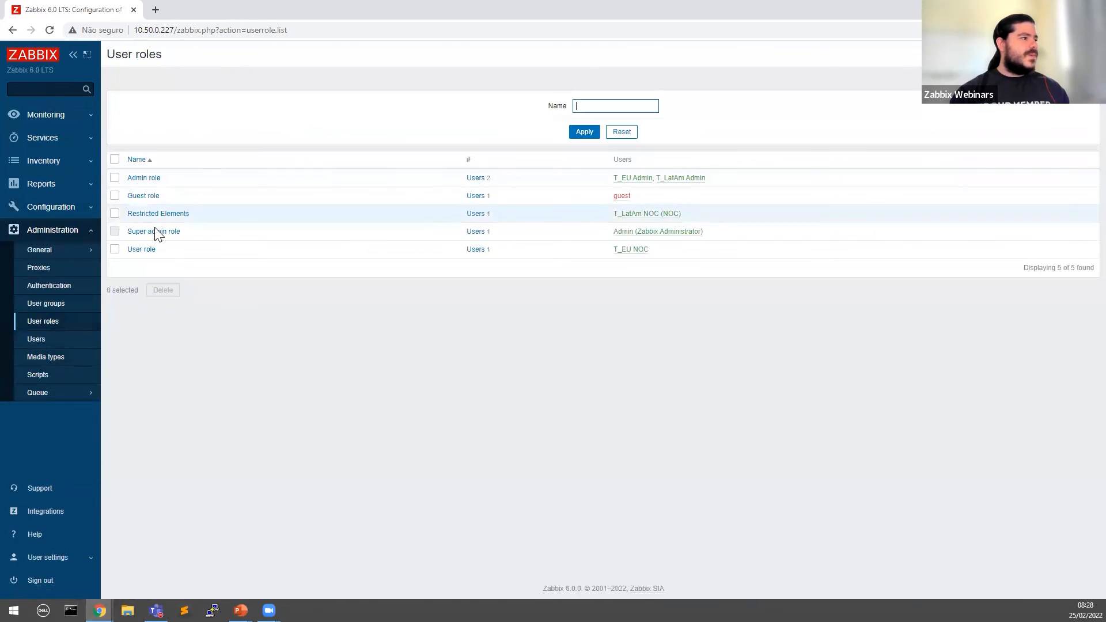
left_click(194, 219)
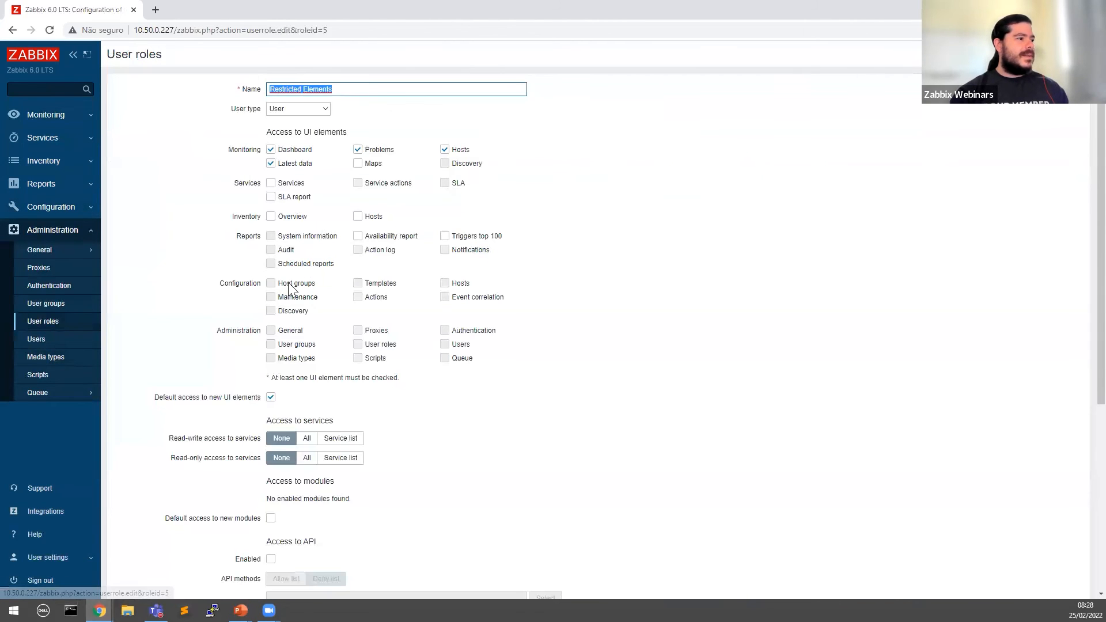
left_click(271, 216)
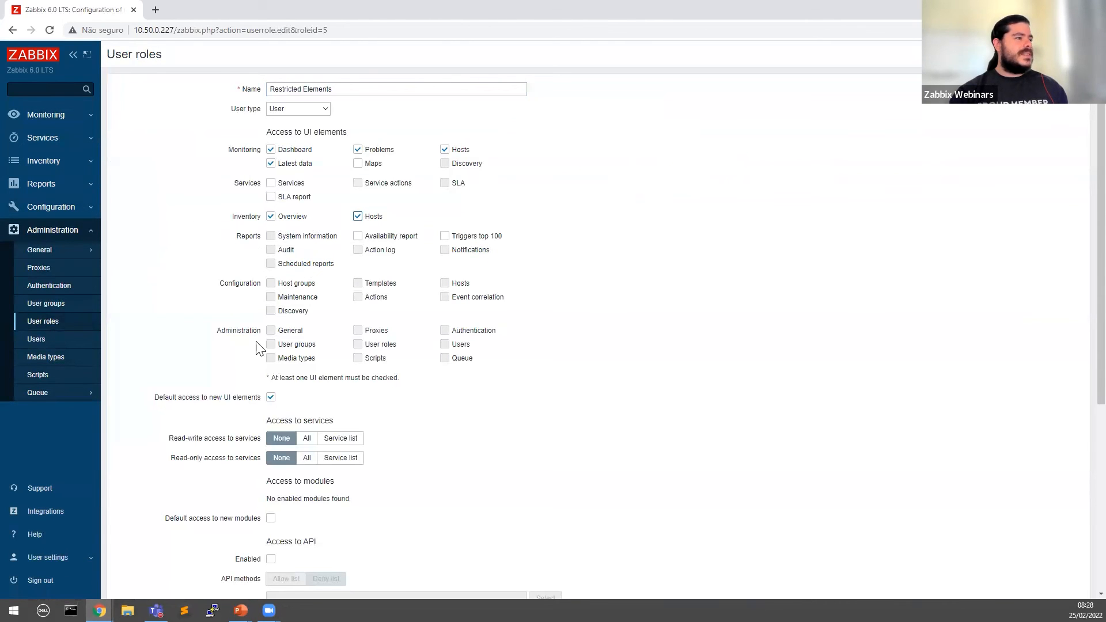
scroll(287, 552, "down", 5)
left_click(277, 532)
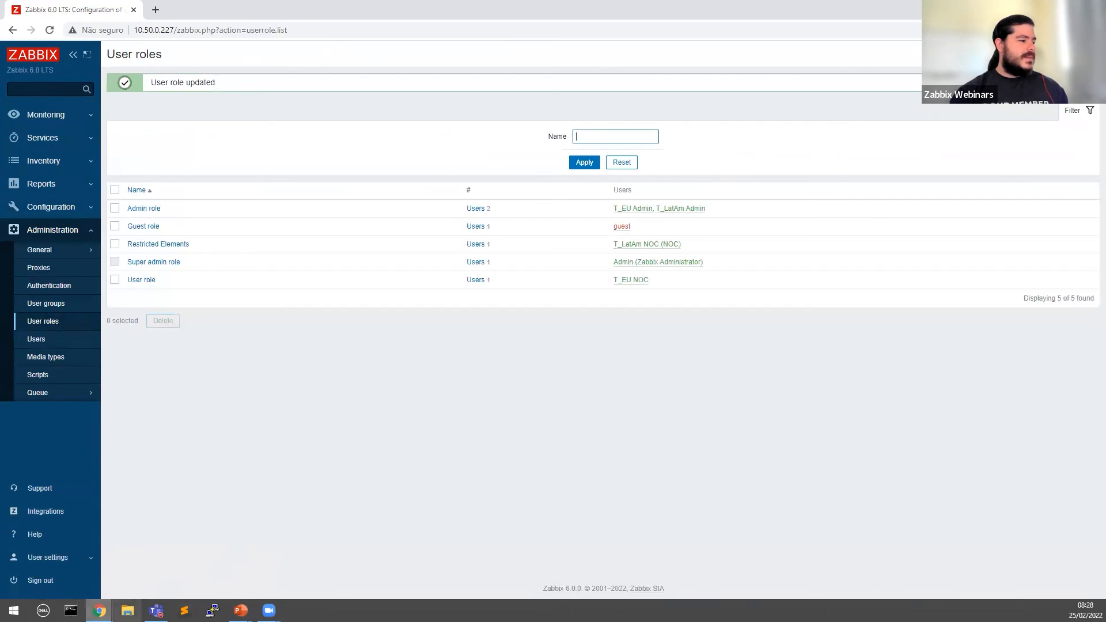
left_click(99, 611)
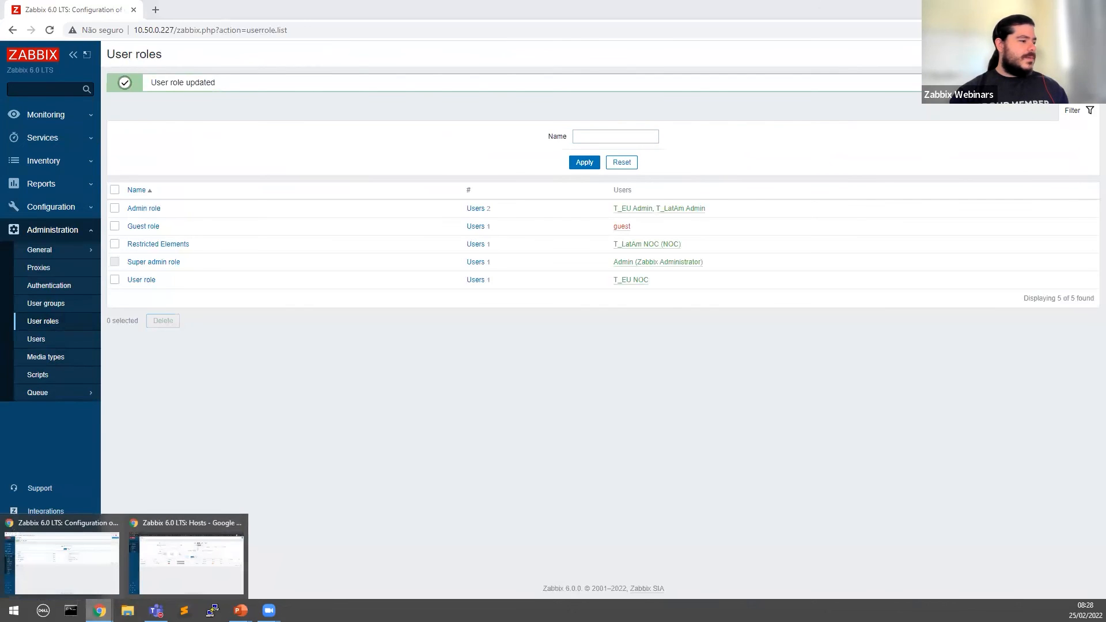
Step: Reload the NOC user's page and check the newly available Inventory section
left_click(185, 567)
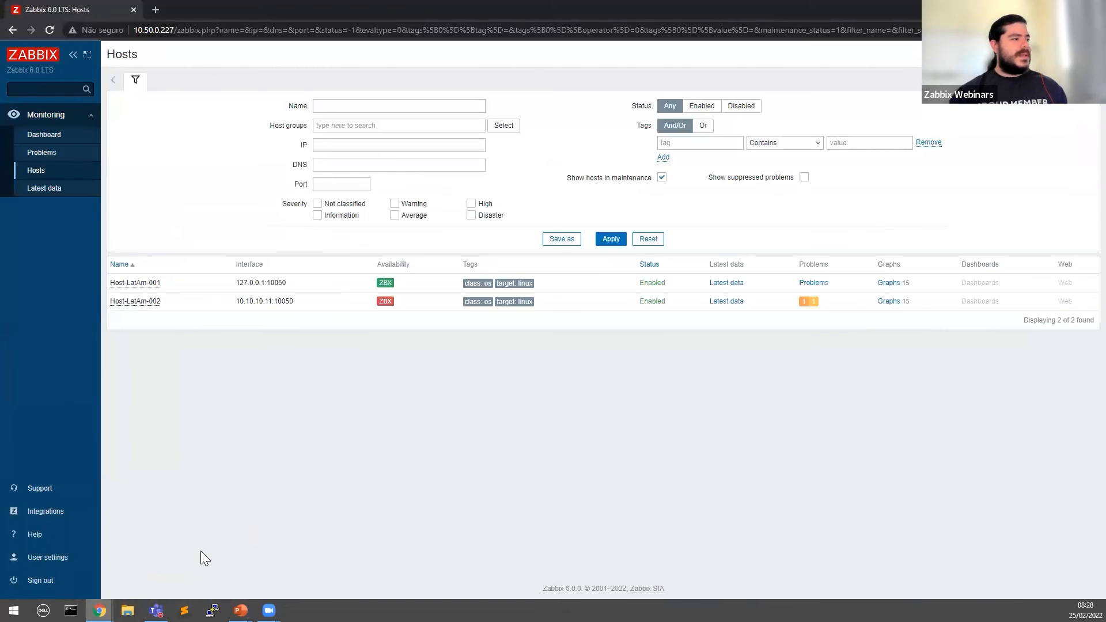
key("F5")
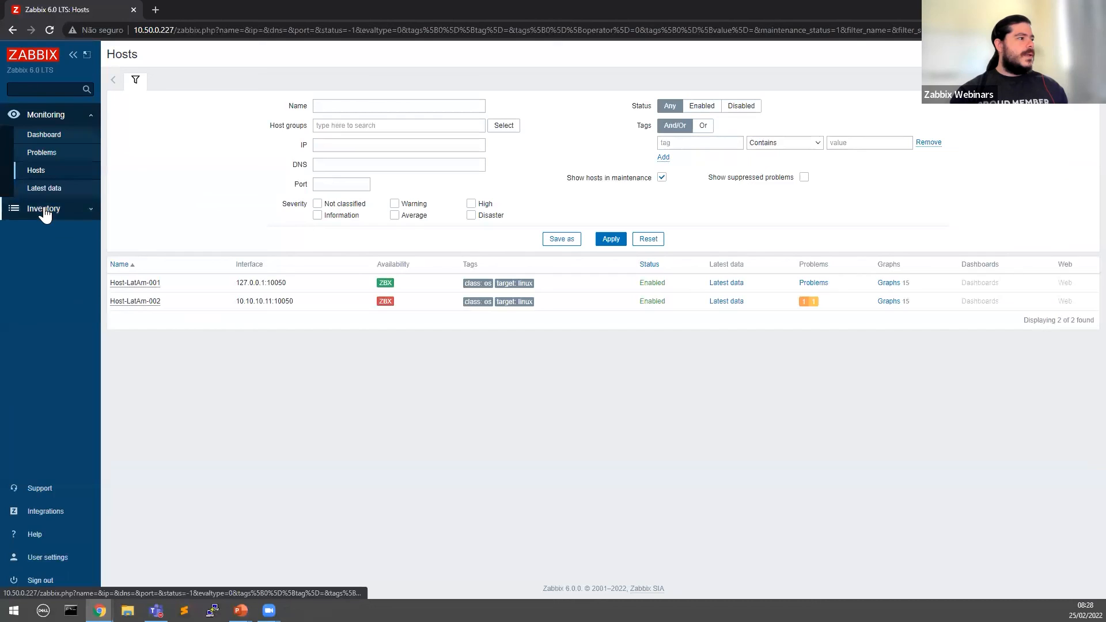
left_click(43, 209)
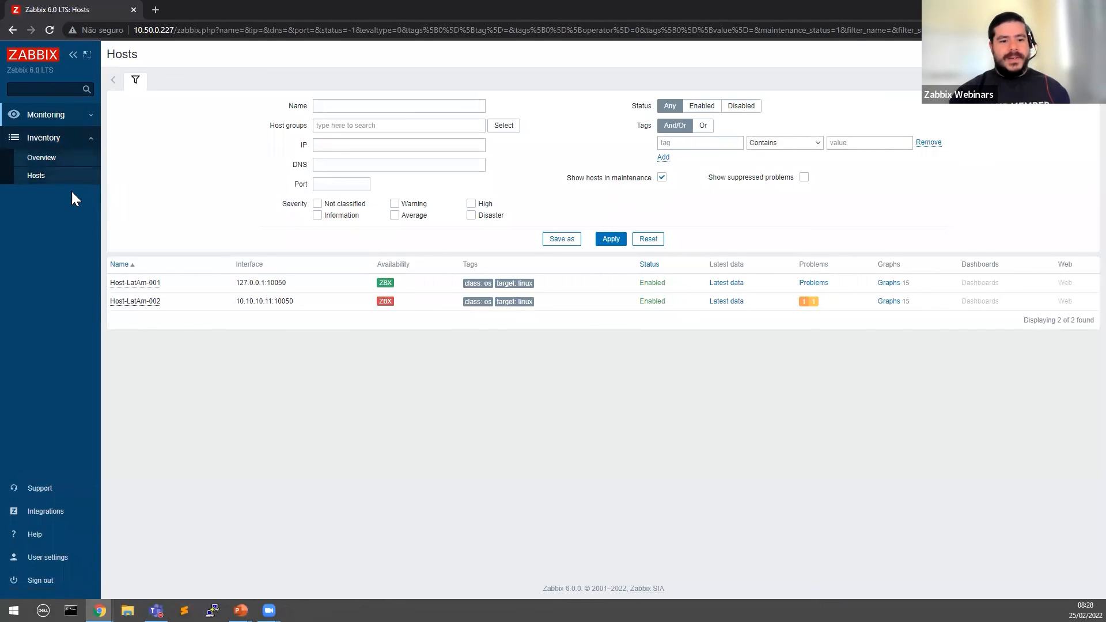
left_click(65, 144)
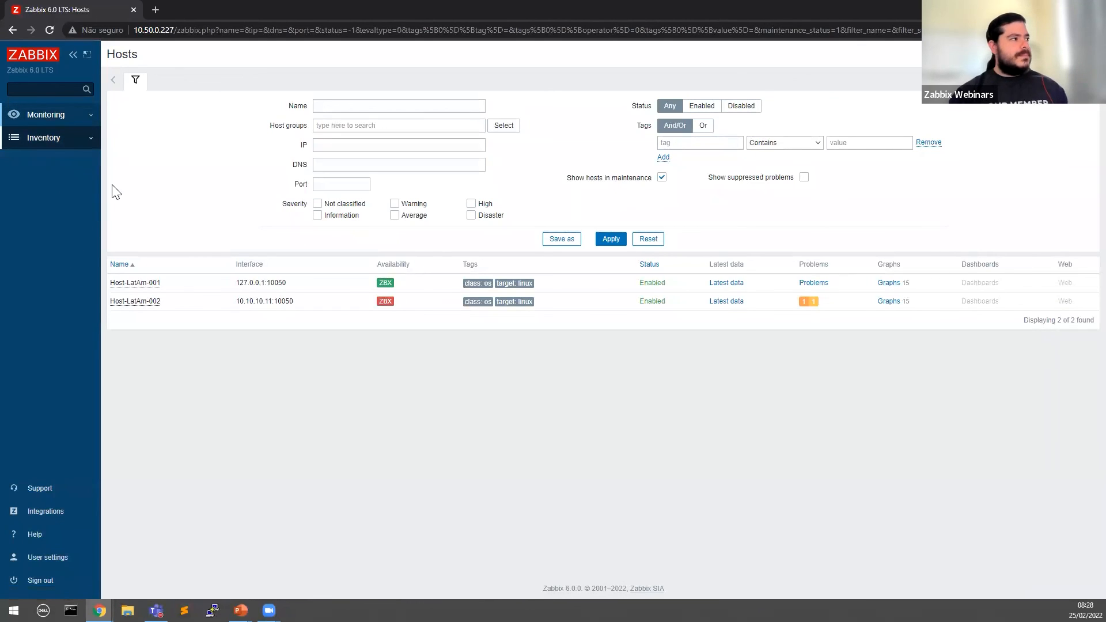
Step: Return to the slideshow and advance to the 'Become Zabbix Certified' slide
mouse_move(100, 610)
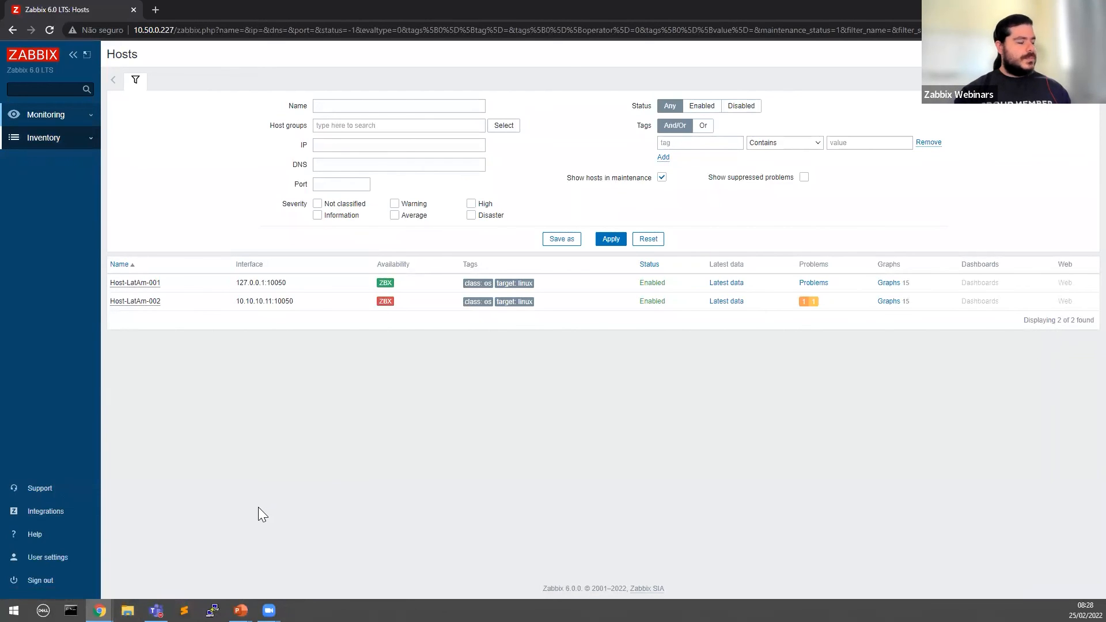
mouse_move(240, 611)
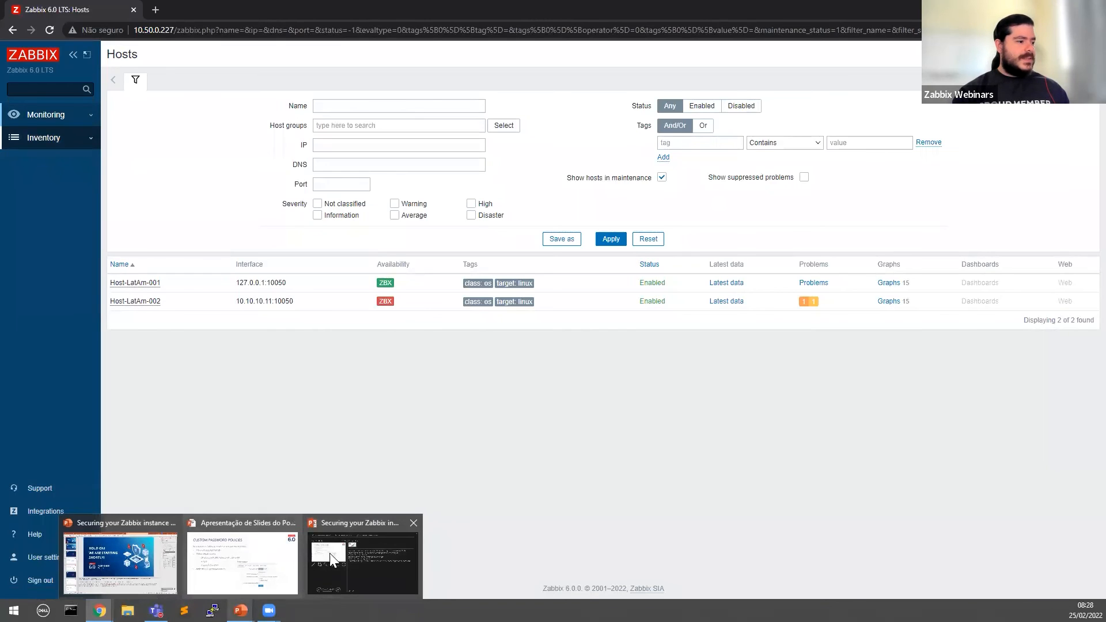
mouse_move(157, 611)
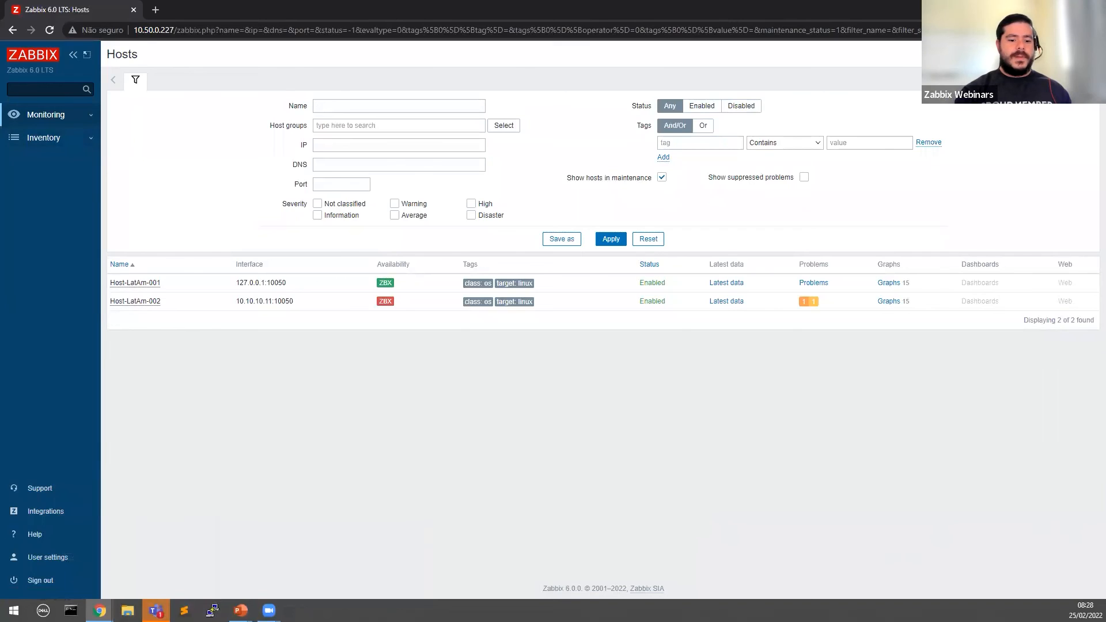
key("alt+Tab")
key("Right")
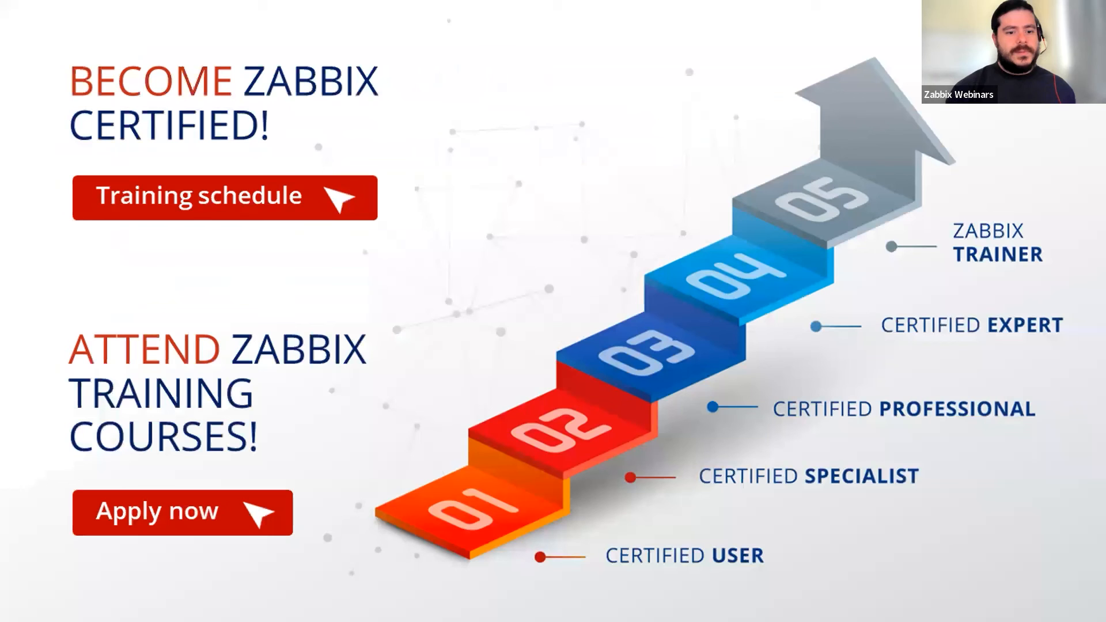